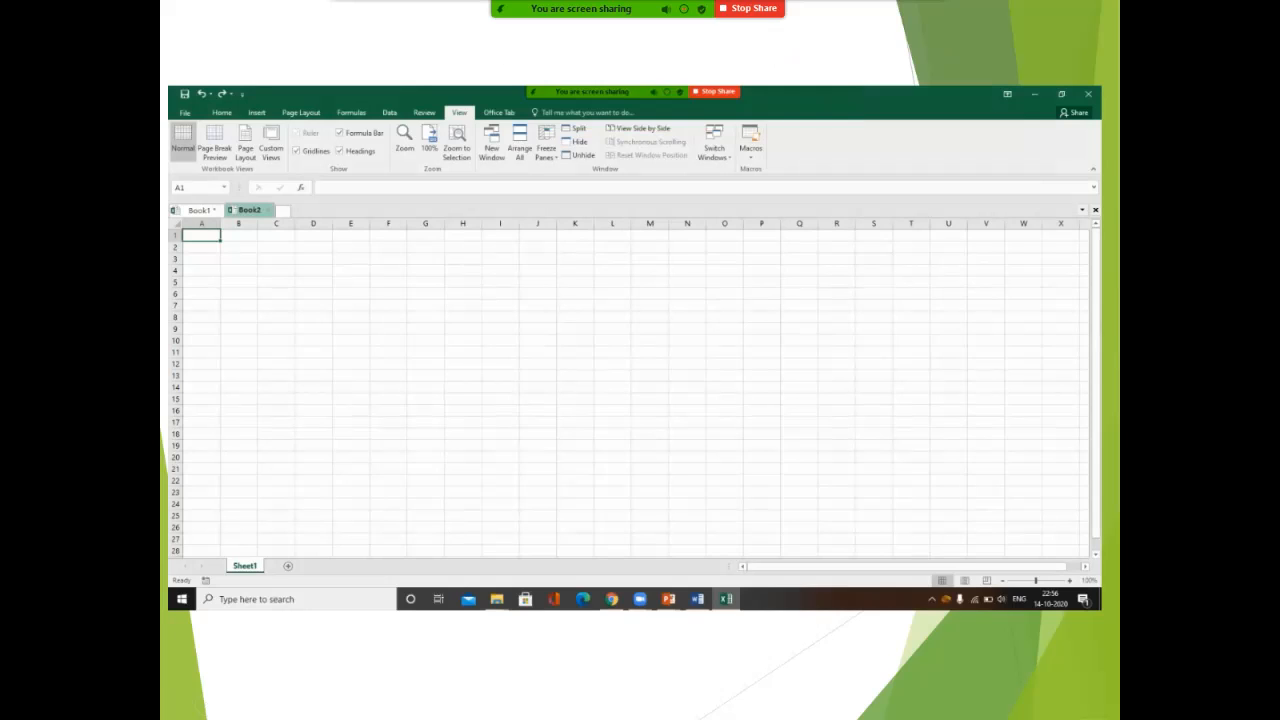
key(XF86AudioRaiseVolume)
key(XF86AudioRaiseVolume)
key(XF86AudioRaiseVolume)
key(XF86AudioRaiseVolume)
key(XF86AudioRaiseVolume)
key(XF86AudioRaiseVolume)
key(XF86AudioRaiseVolume)
key(XF86AudioRaiseVolume)
key(XF86AudioRaiseVolume)
key(XF86AudioRaiseVolume)
key(XF86AudioRaiseVolume)
key(XF86AudioRaiseVolume)
key(XF86AudioRaiseVolume)
key(XF86AudioRaiseVolume)
key(XF86AudioRaiseVolume)
key(XF86AudioRaiseVolume)
key(XF86AudioRaiseVolume)
key(XF86AudioRaiseVolume)
key(XF86AudioRaiseVolume)
key(XF86AudioRaiseVolume)
key(XF86AudioRaiseVolume)
key(XF86AudioRaiseVolume)
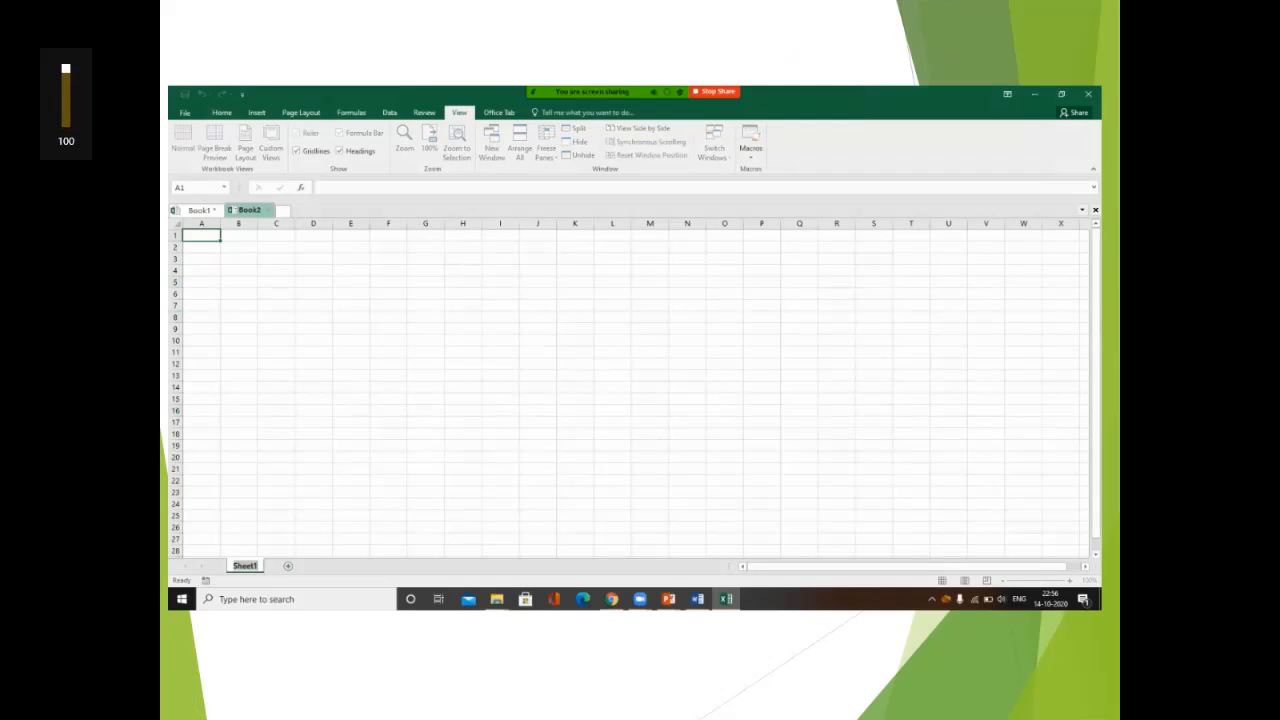
Rename the worksheet as Macro
text(Macro)
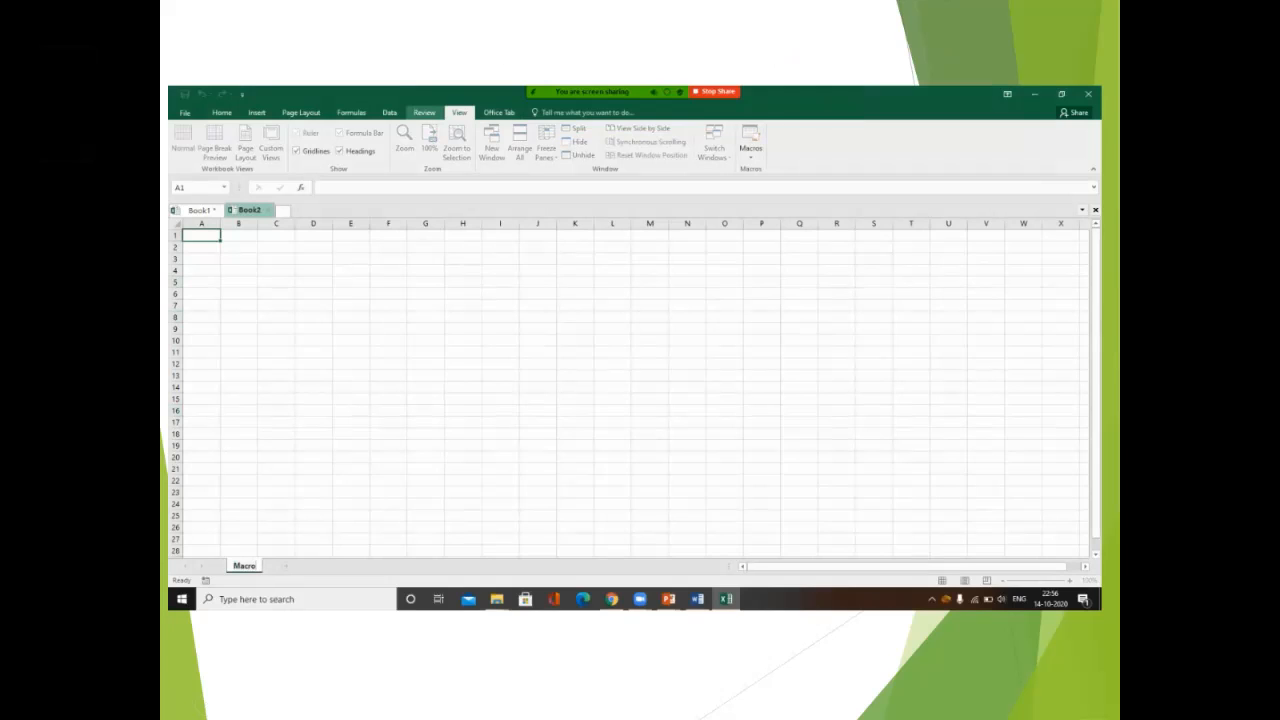
click(424, 112)
click(389, 112)
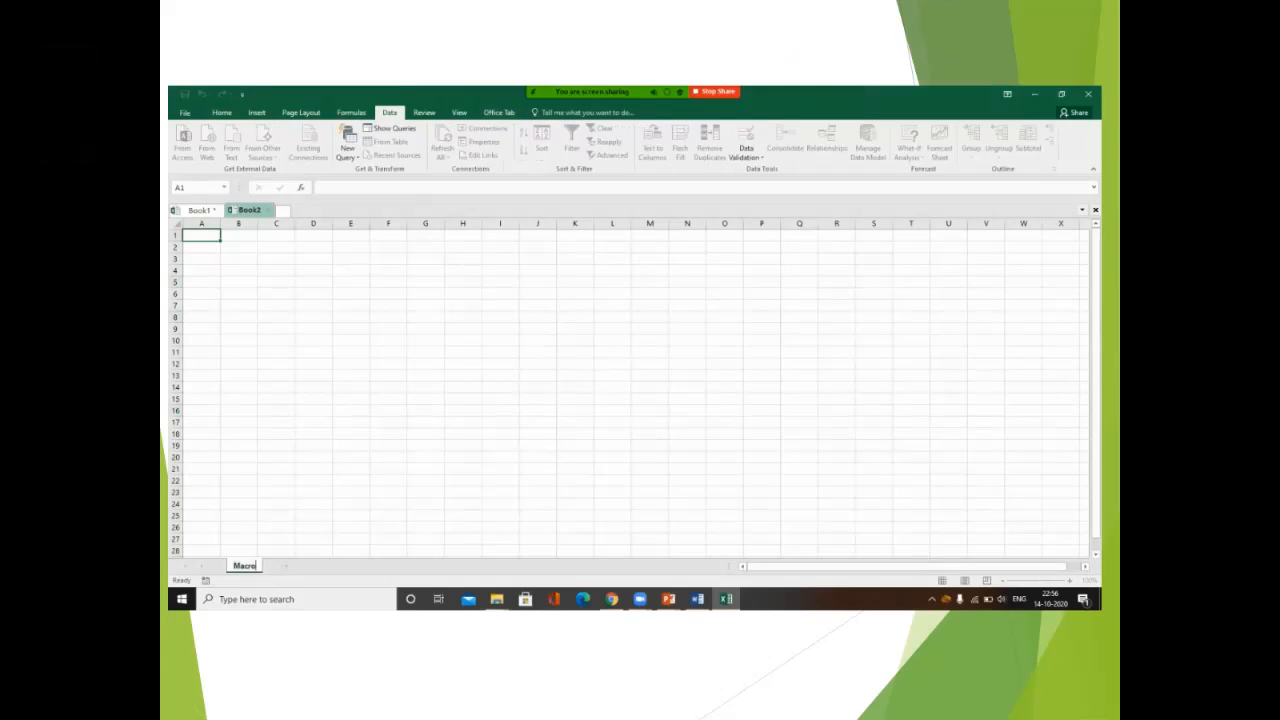
click(459, 112)
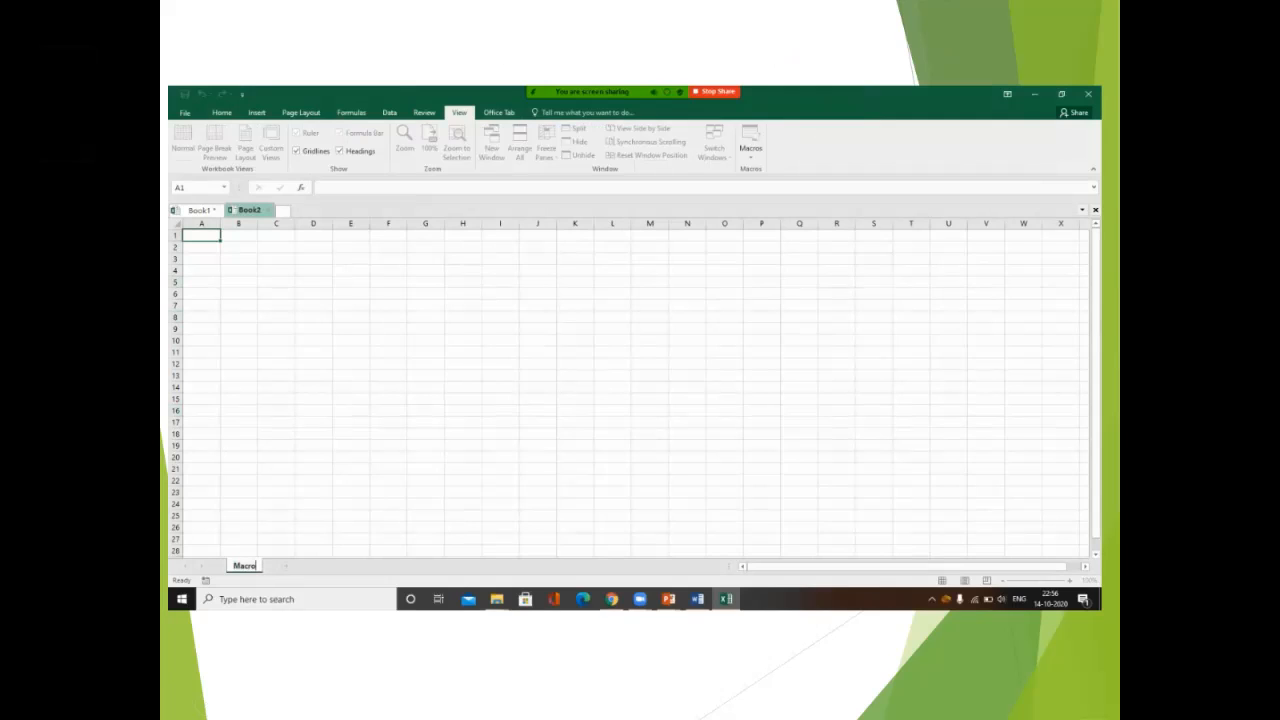
click(750, 152)
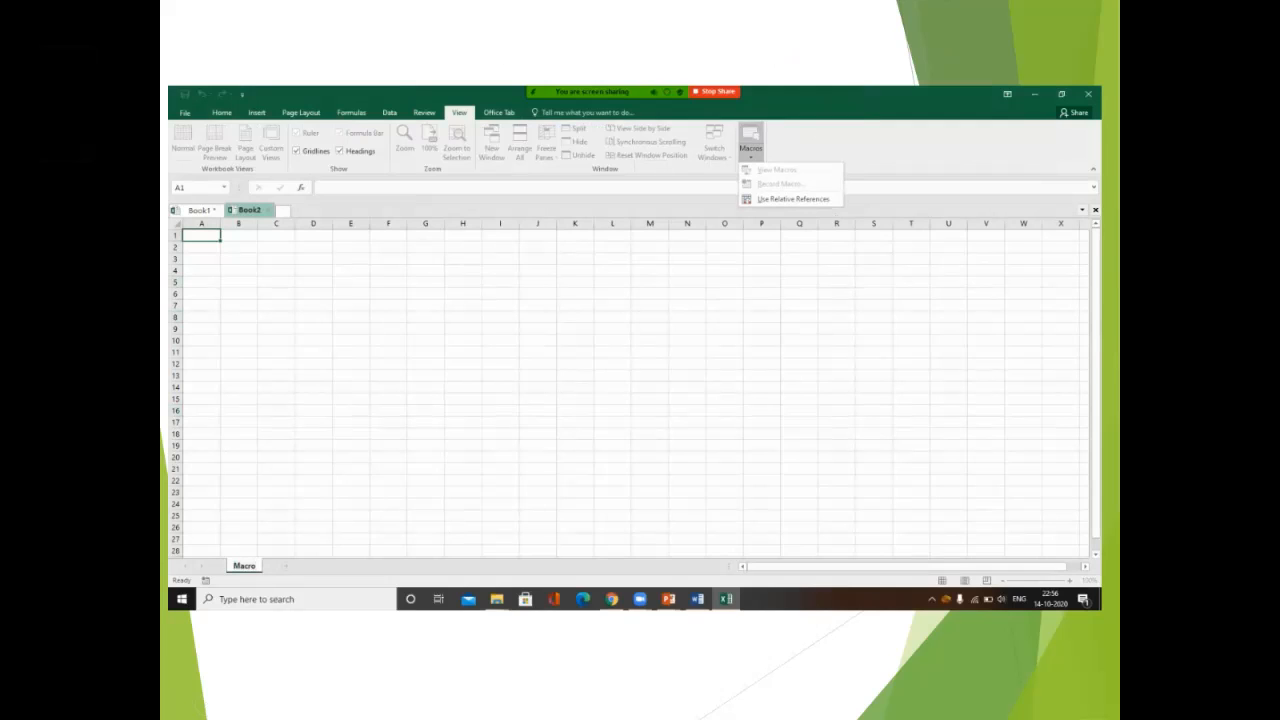
key(Escape)
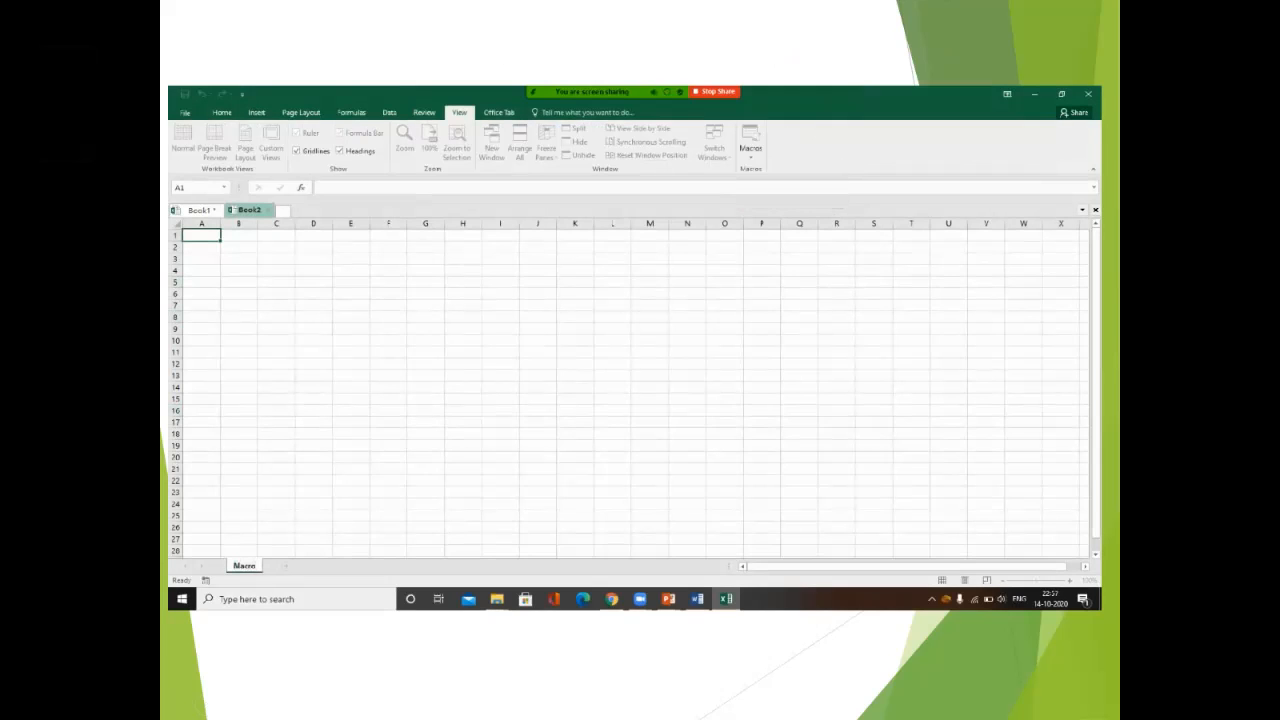
key(Return)
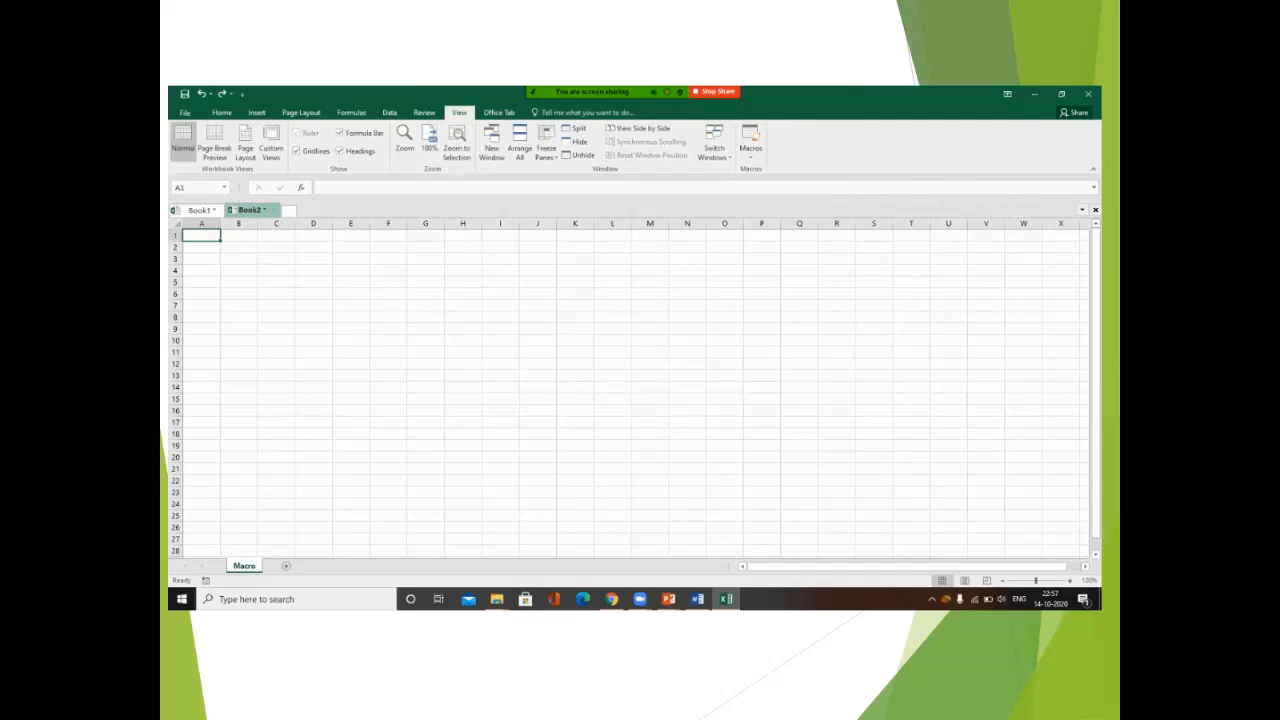
Set up a new macro recording named Student Details, assign its Ctrl shortcut letter, and keep it stored in the Personal Macro Workbook
click(750, 145)
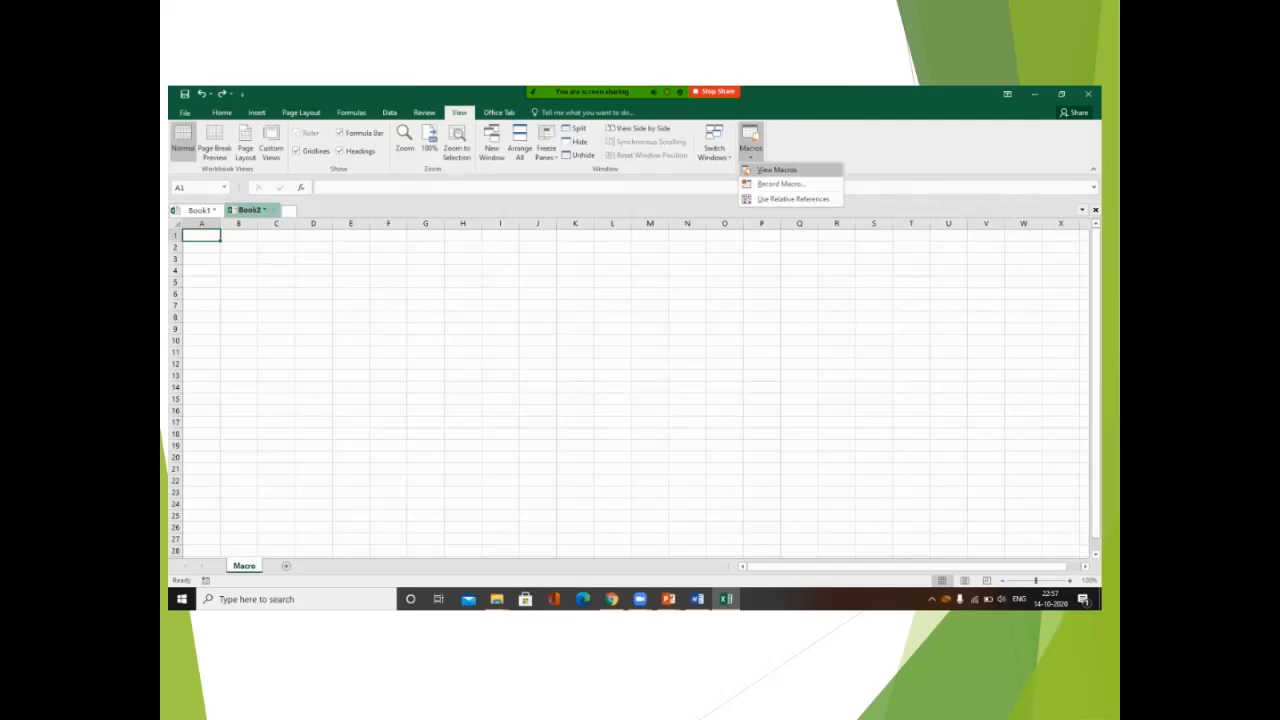
click(780, 184)
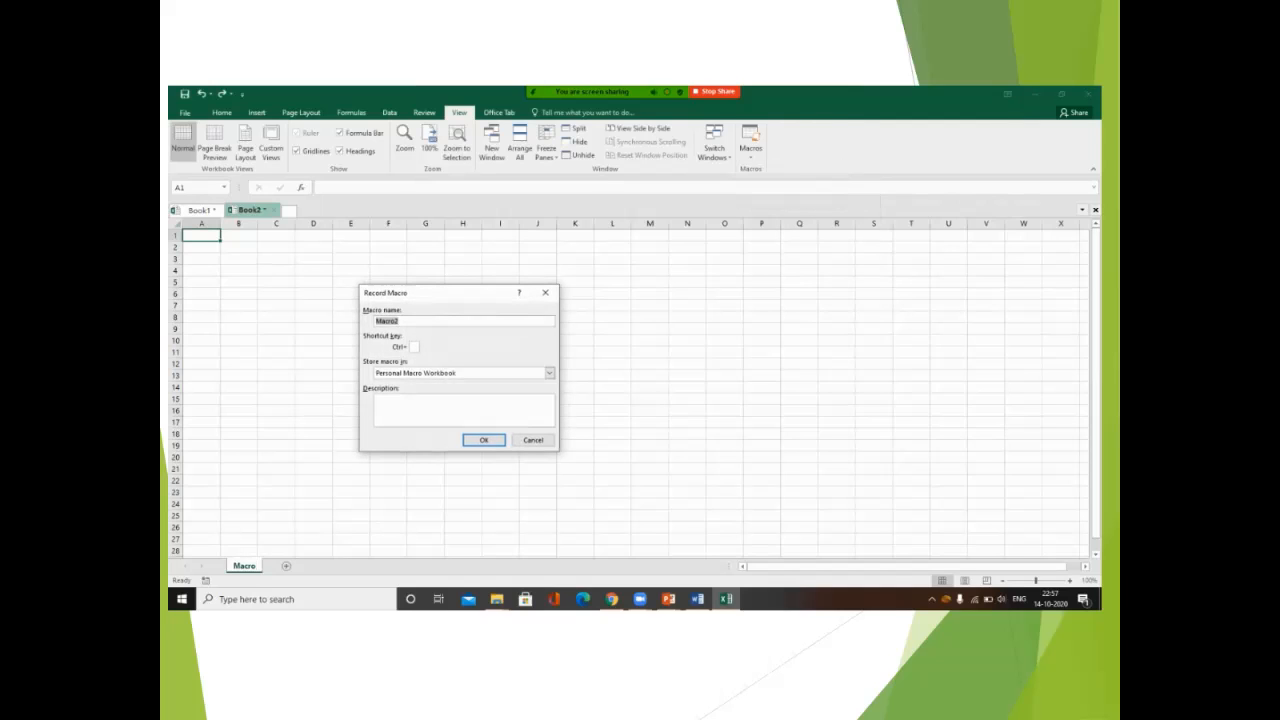
text(S)
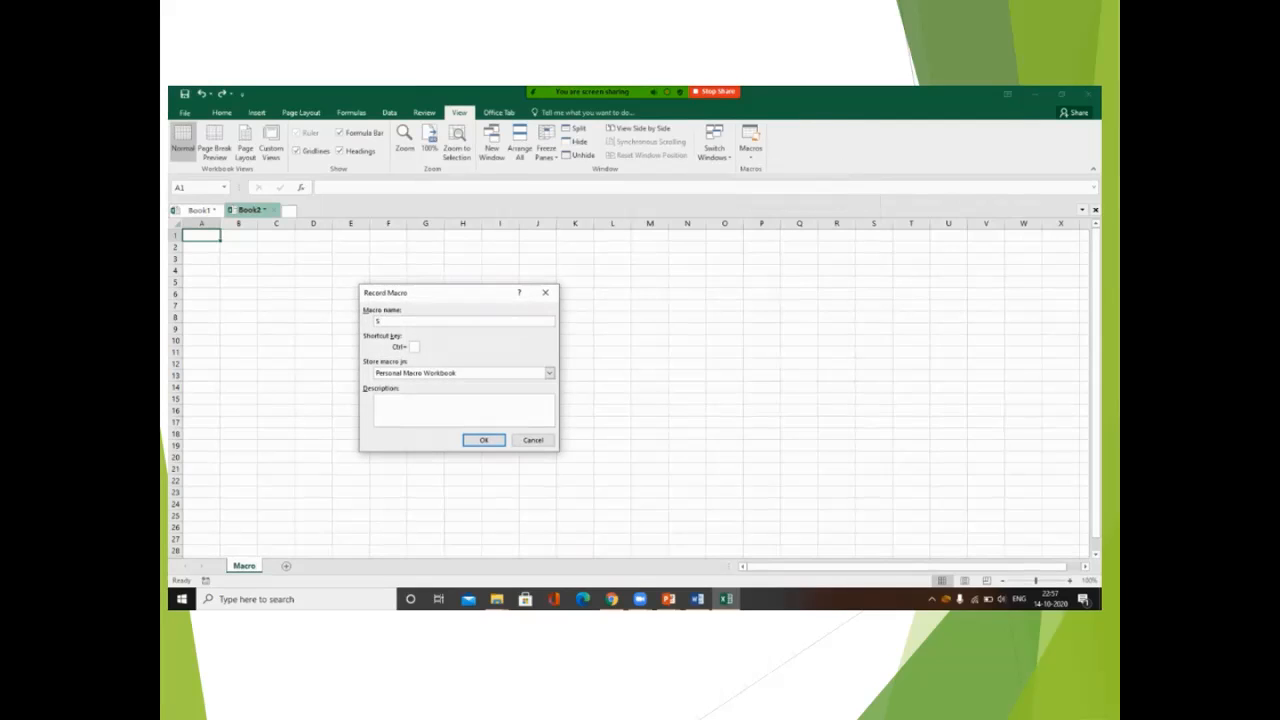
text(tudent Details)
click(414, 347)
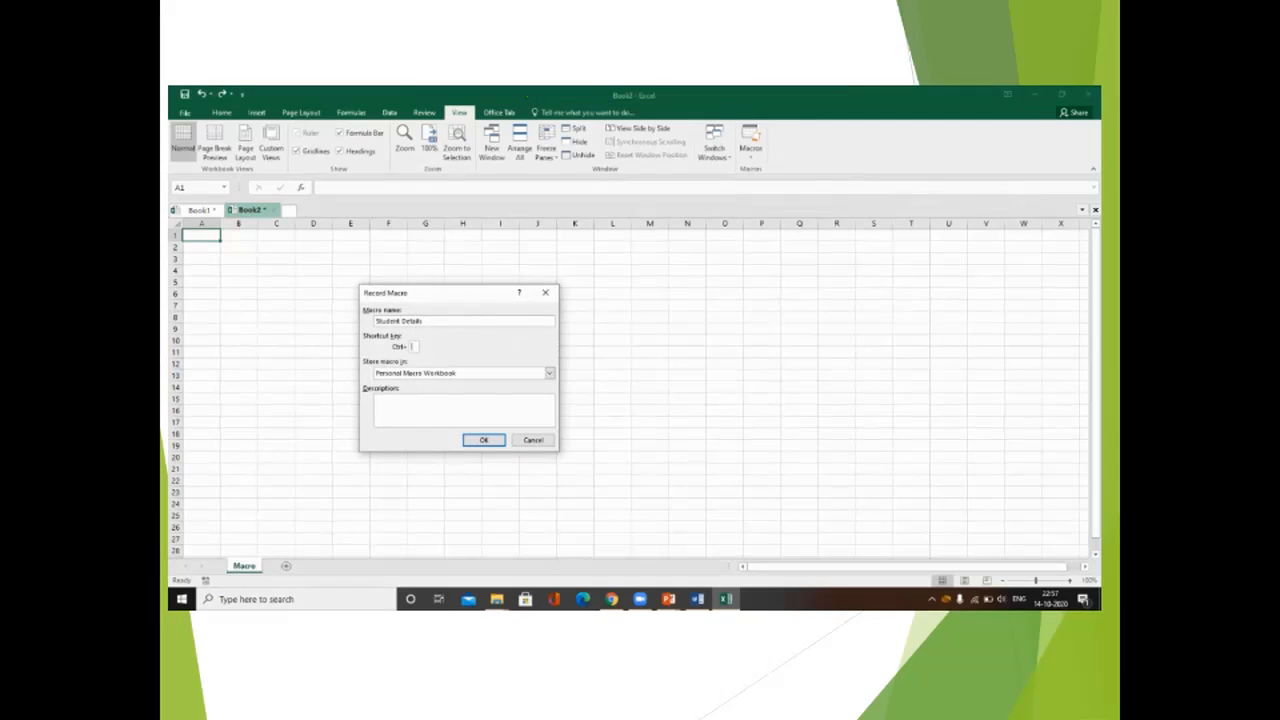
text(d)
text(d)
click(549, 373)
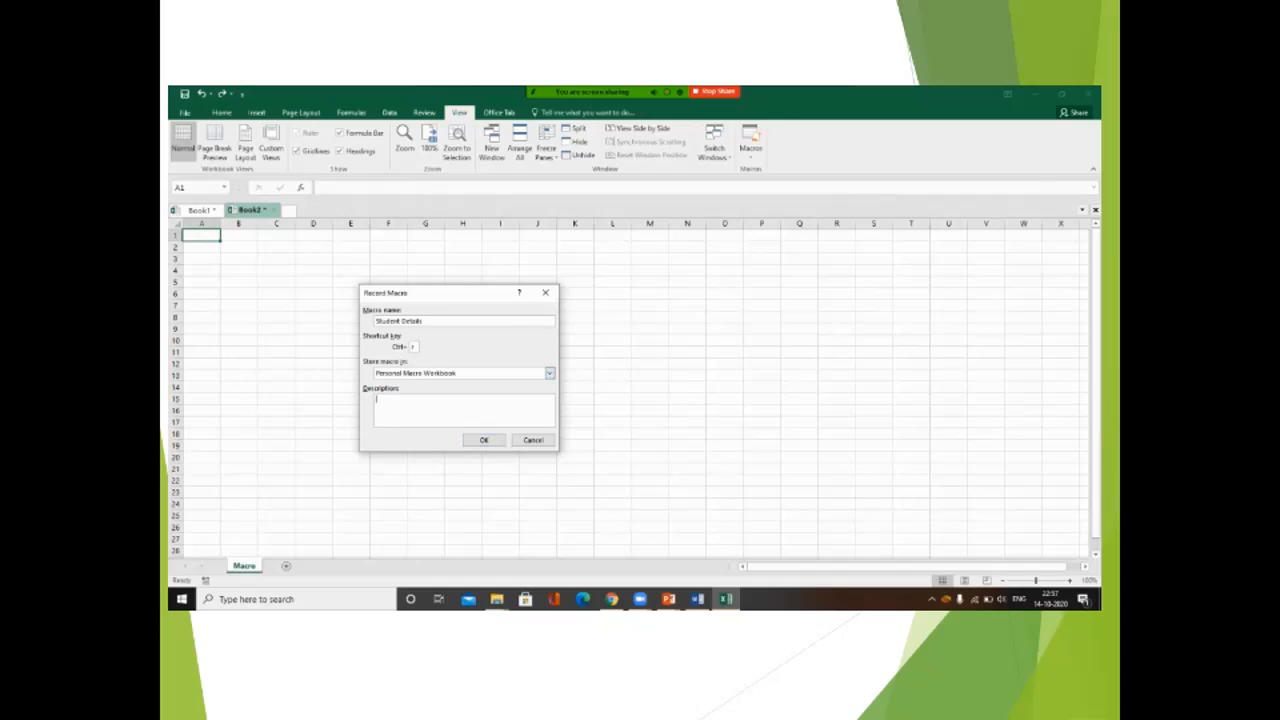
Describe the macro as "Student Details wit Formatting" and try to start recording under the name containing a space
text(Student Details)
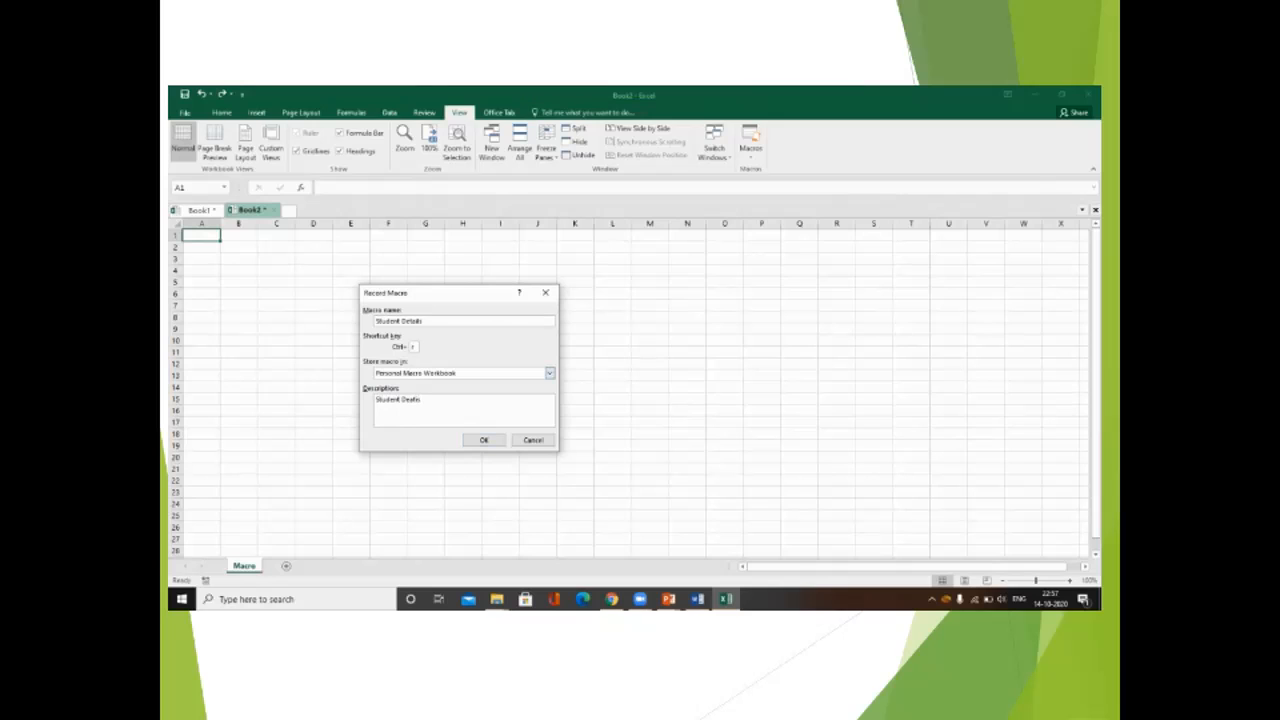
key(BackSpace)
key(BackSpace)
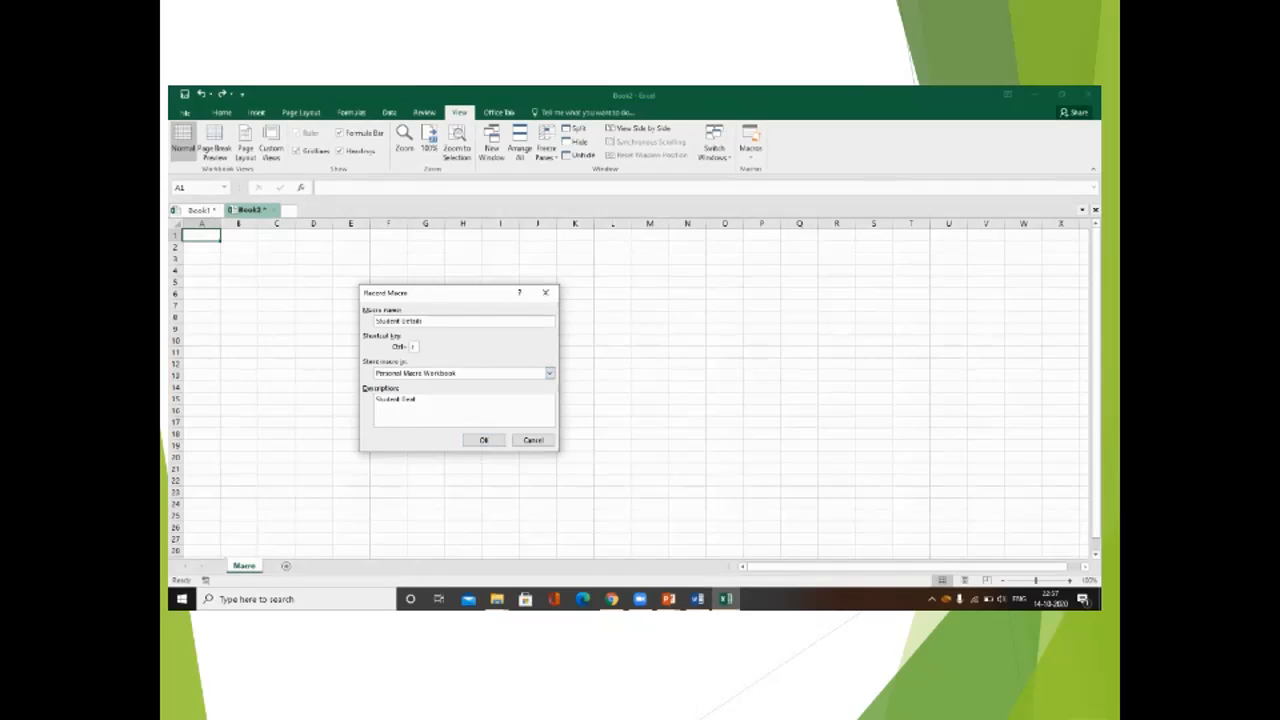
text(ails)
text( ad from)
text(atting)
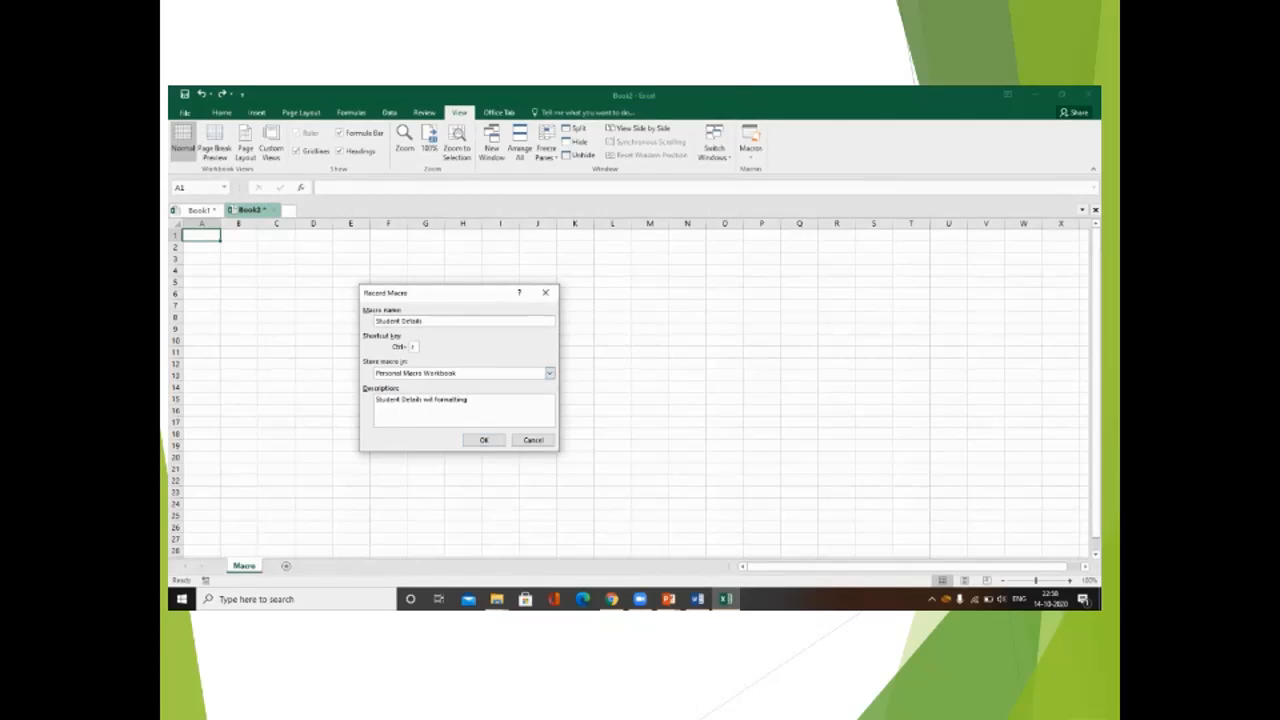
key(Return)
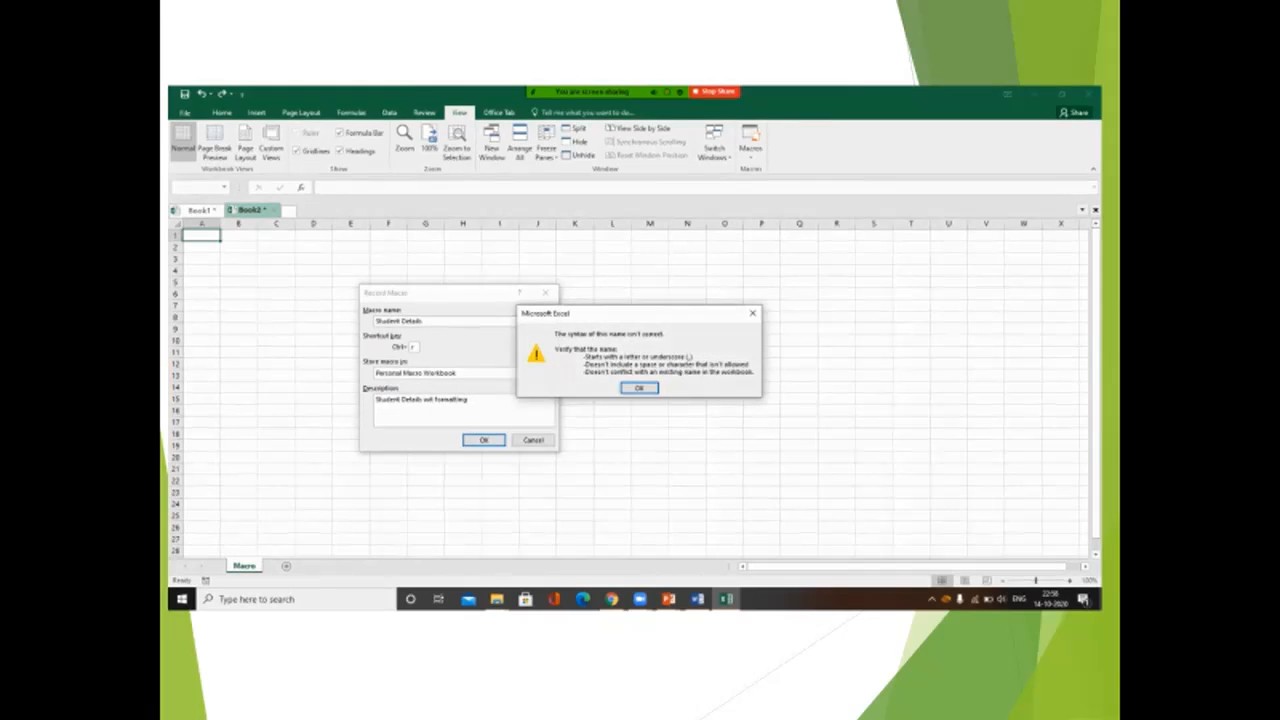
key(Return)
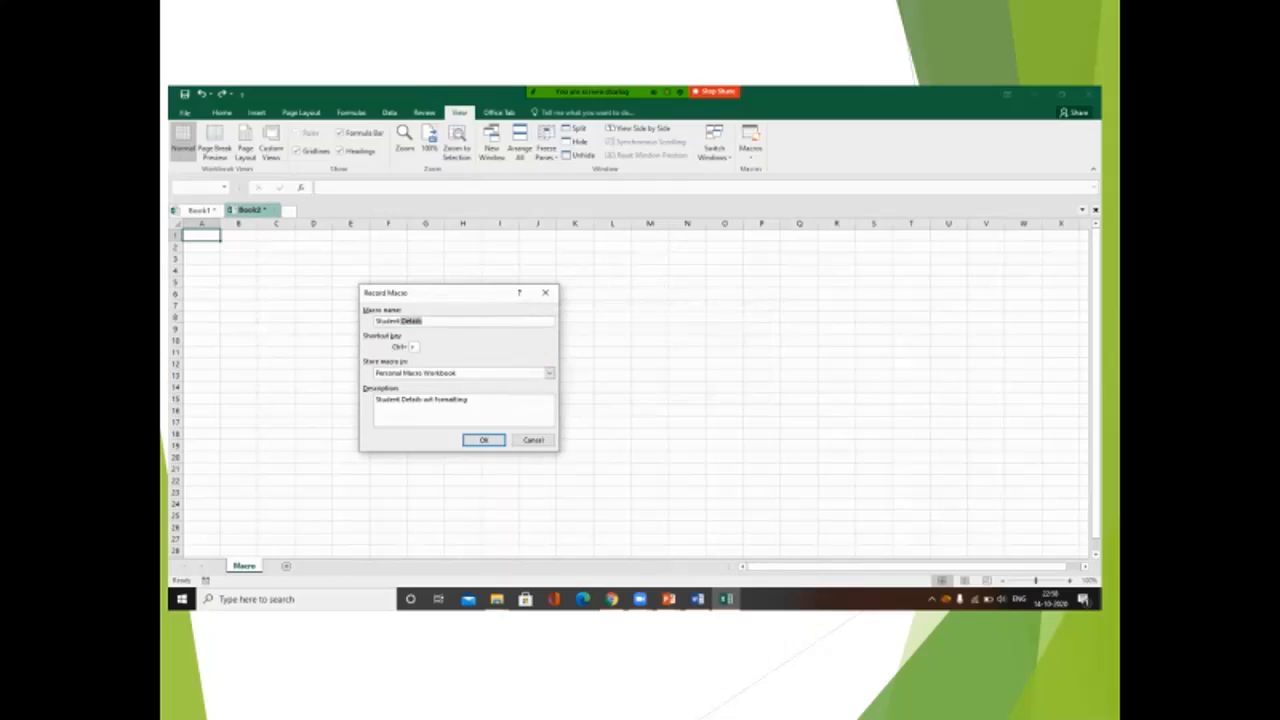
Replace the space in the macro name with an underscore, giving Student_Details, and start recording
key(Return)
text(th)
click(401, 321)
key(BackSpace)
text(_)
key(Return)
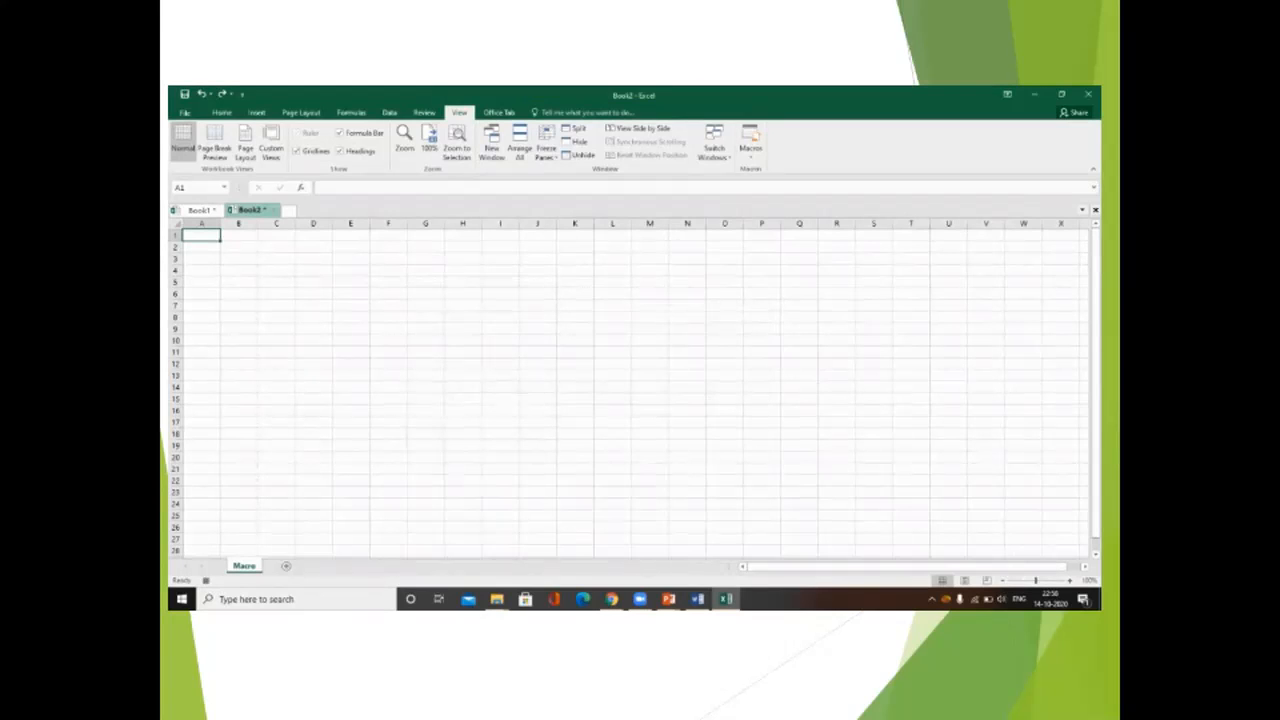
Enter the headers Name in cell A1 and Roll No in cell B1
text(Name)
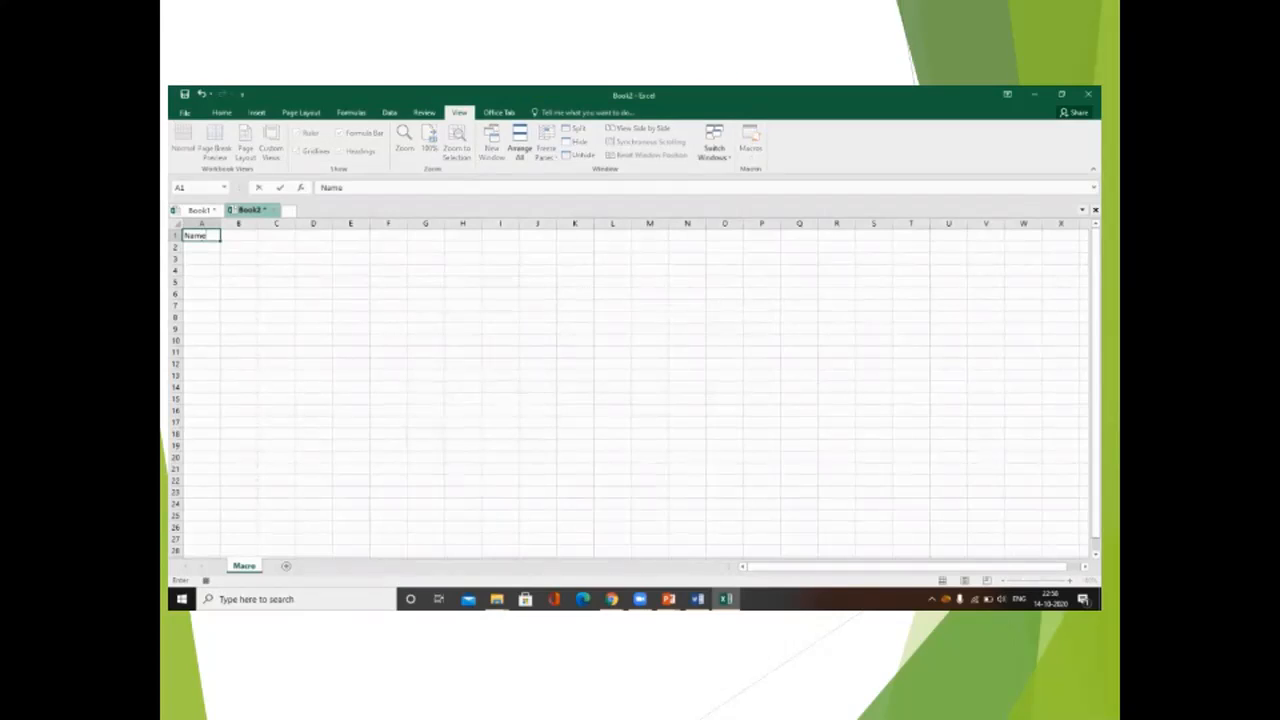
key(Tab)
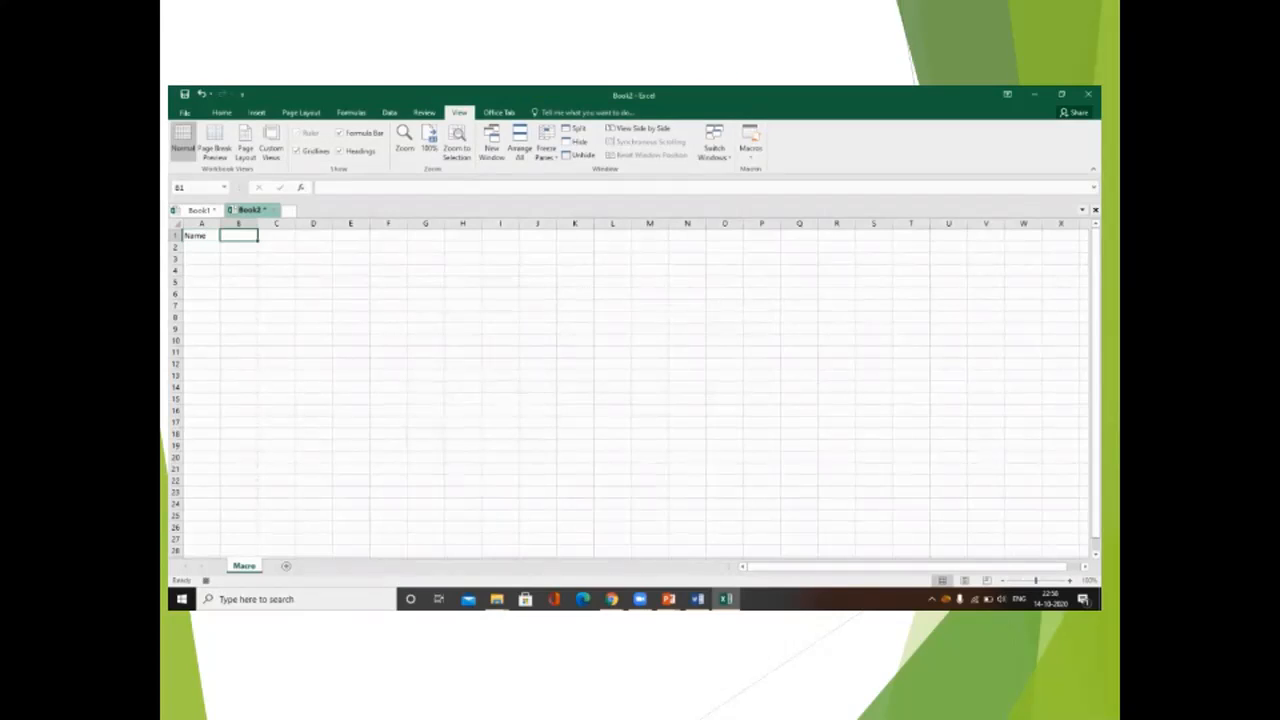
text(Roll)
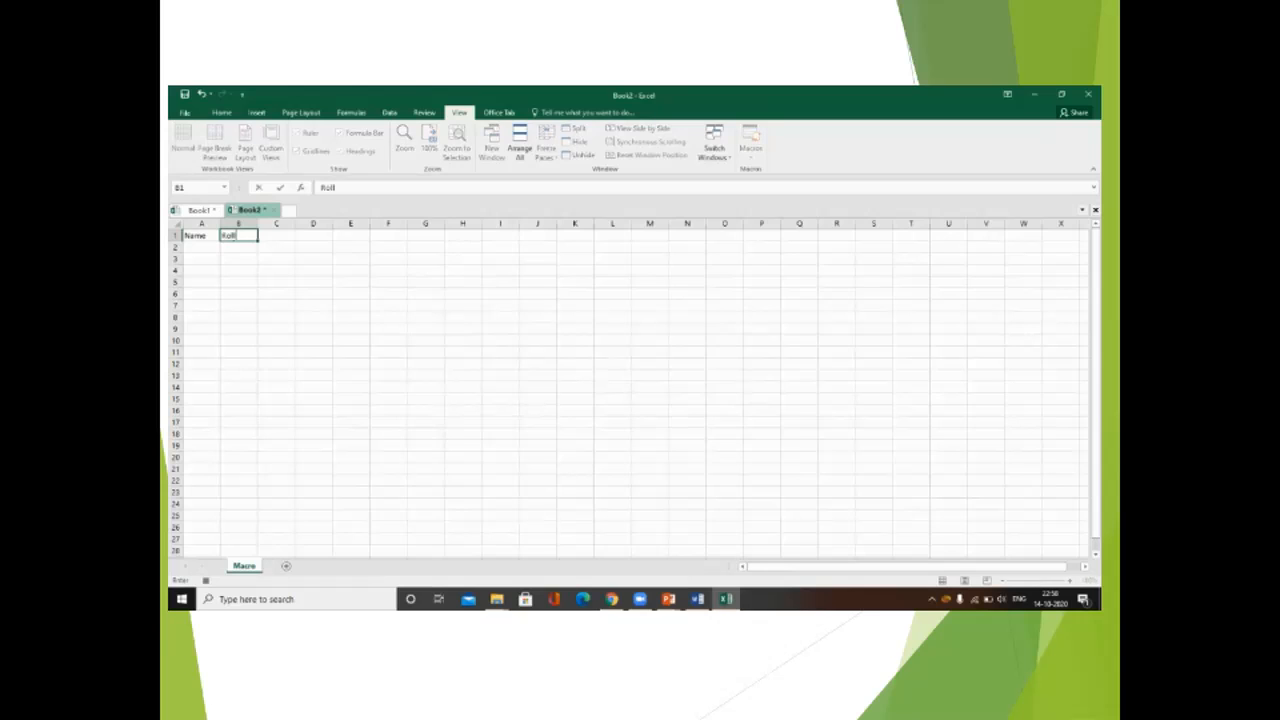
text( NO)
key(BackSpace)
text(o)
key(Return)
Fill cells A2 to A5 under the Name header with four student first names
text(Ram)
key(Return)
text(Sham)
key(Return)
text(Mona)
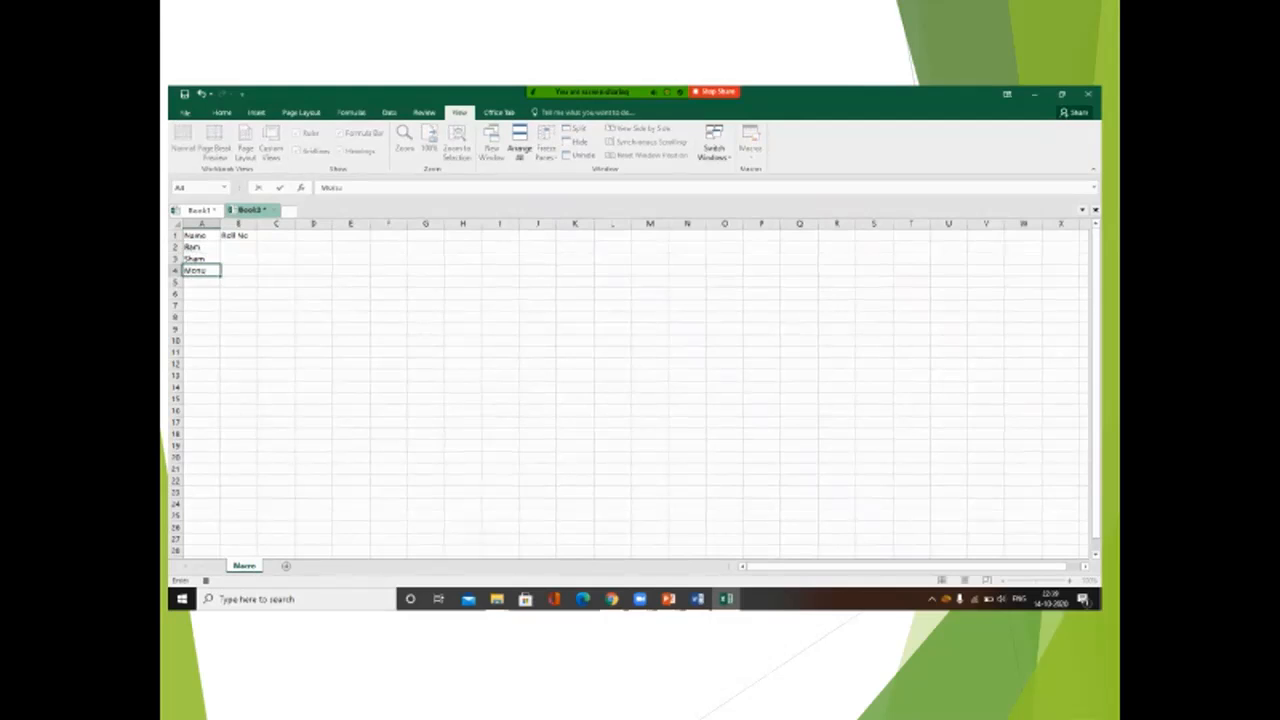
key(Return)
text(Mota)
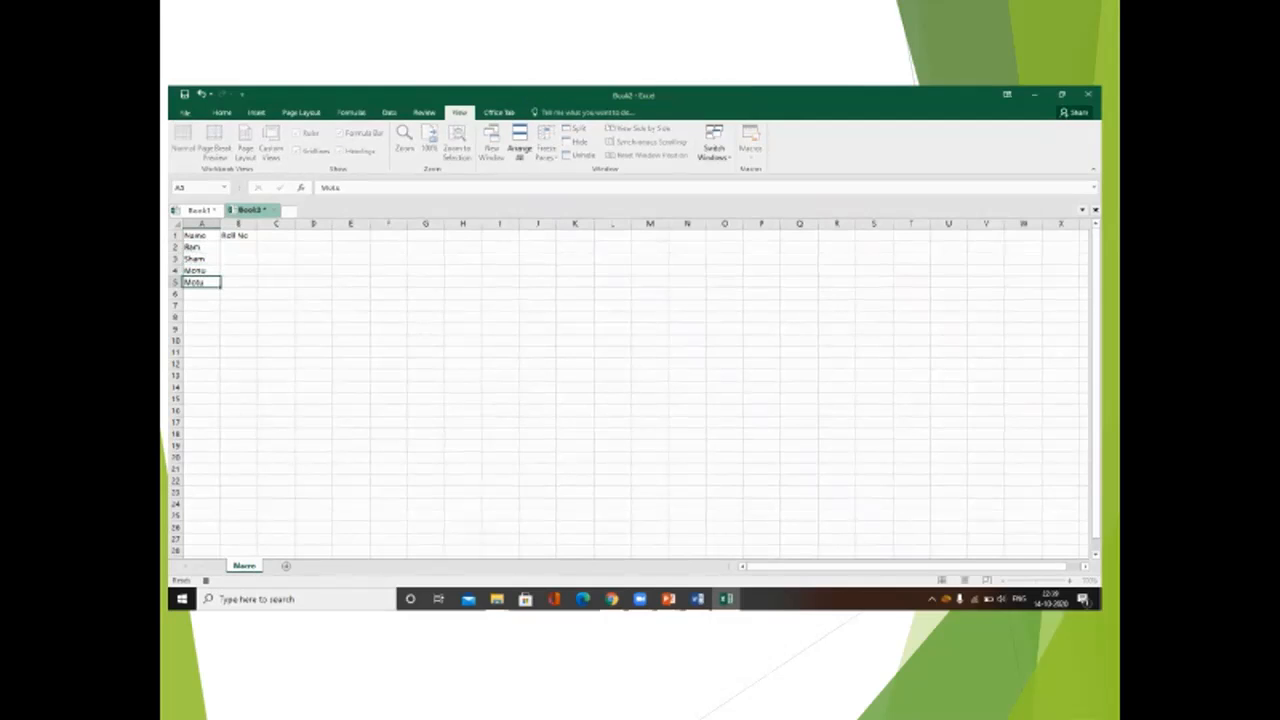
key(Return)
Add two more student first names in cells A6 and A7, correcting the typing mistakes
text(PAllu)
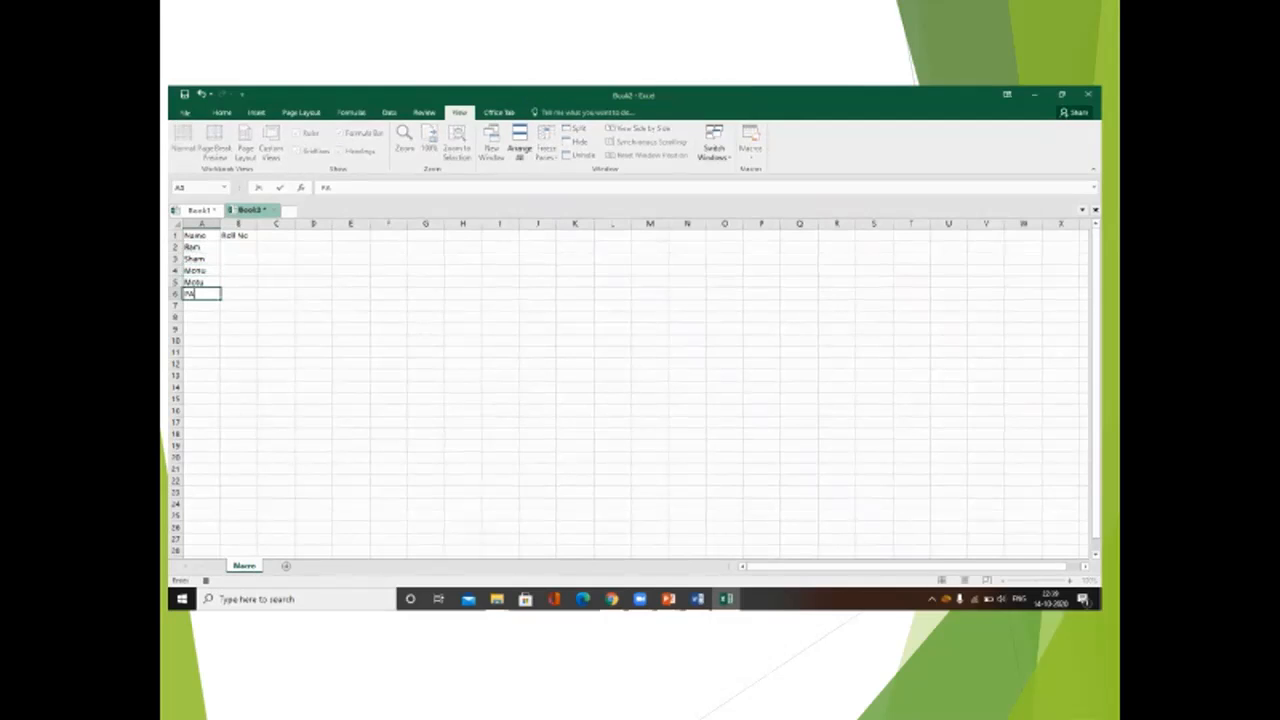
key(BackSpace)
key(BackSpace)
key(BackSpace)
key(BackSpace)
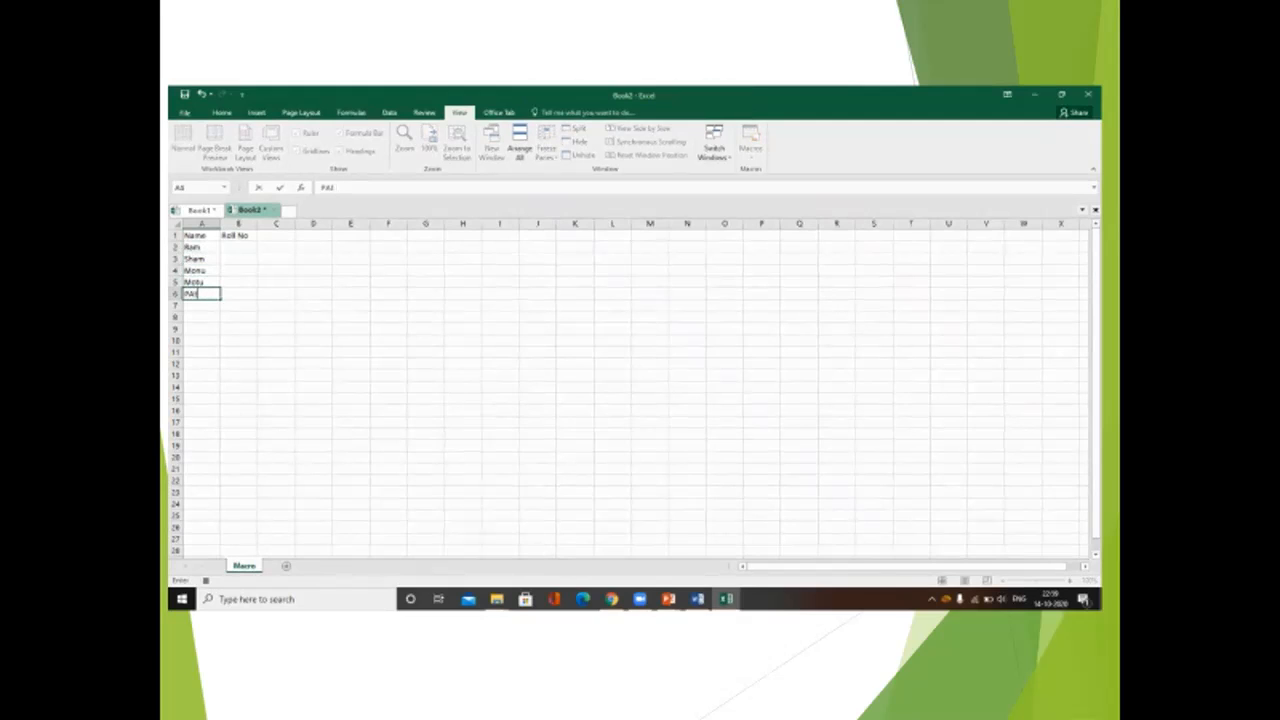
text(atlu)
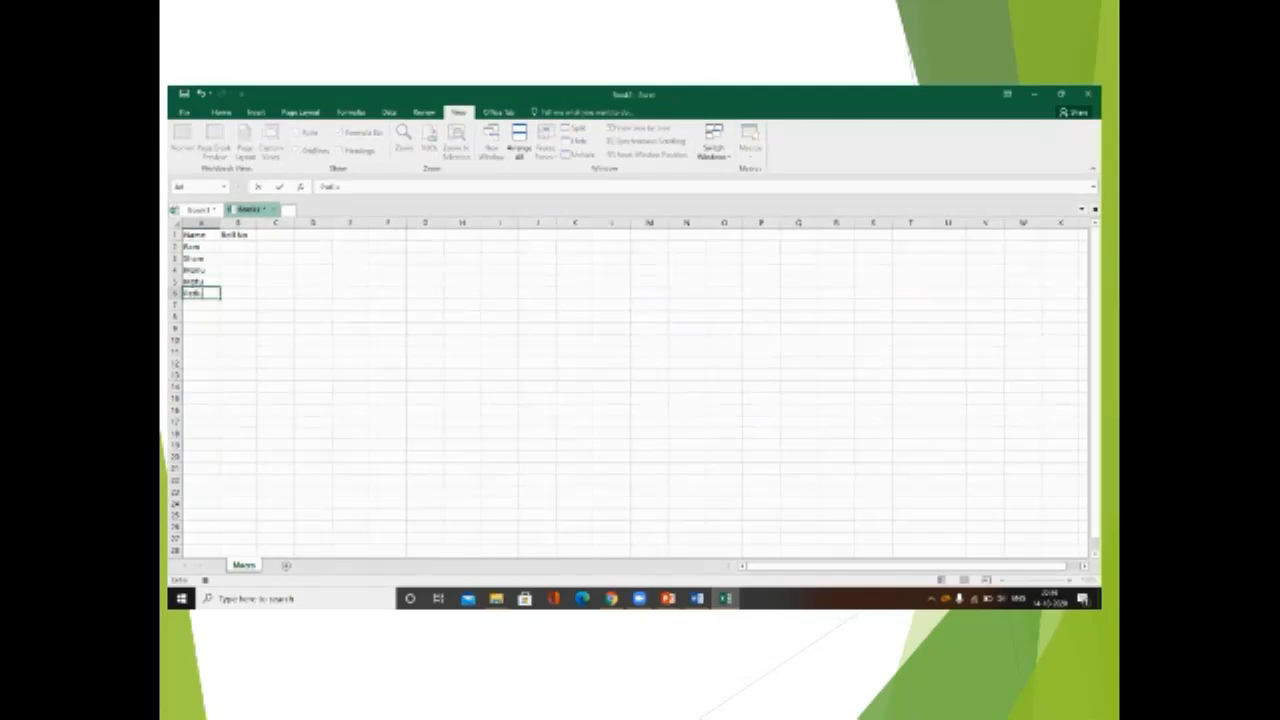
key(Return)
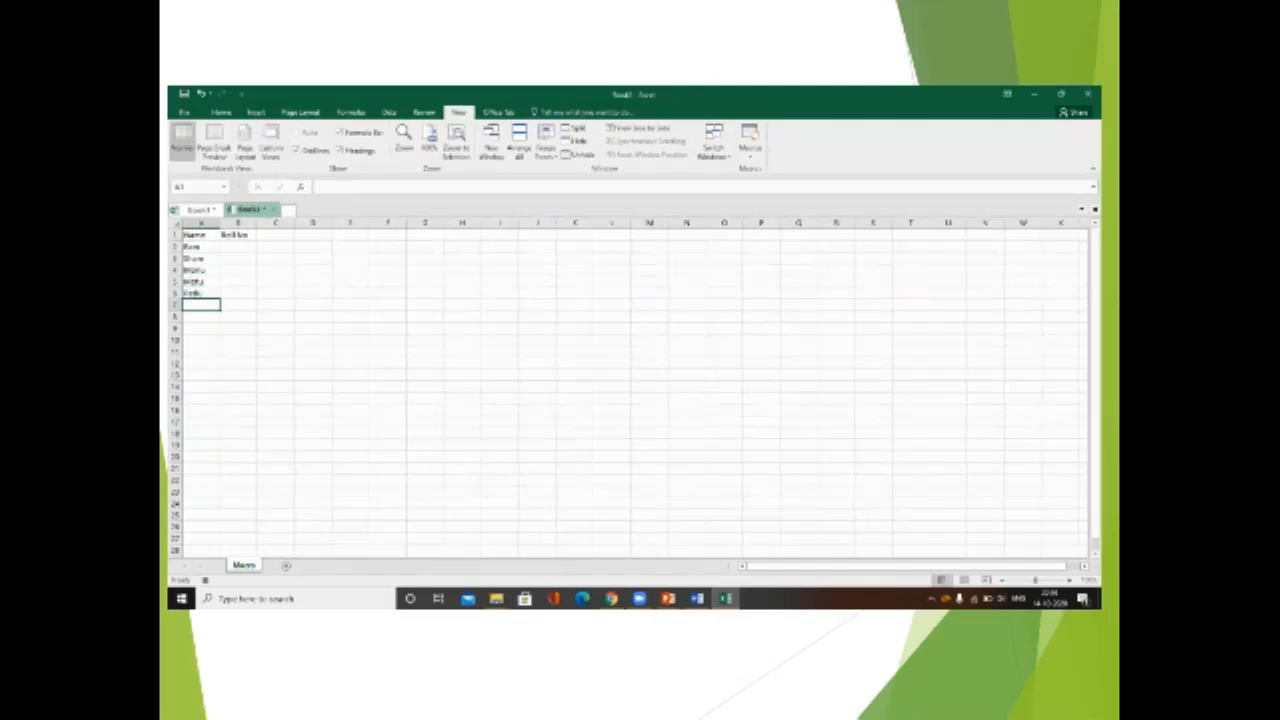
text(Ro)
key(BackSpace)
text(ita)
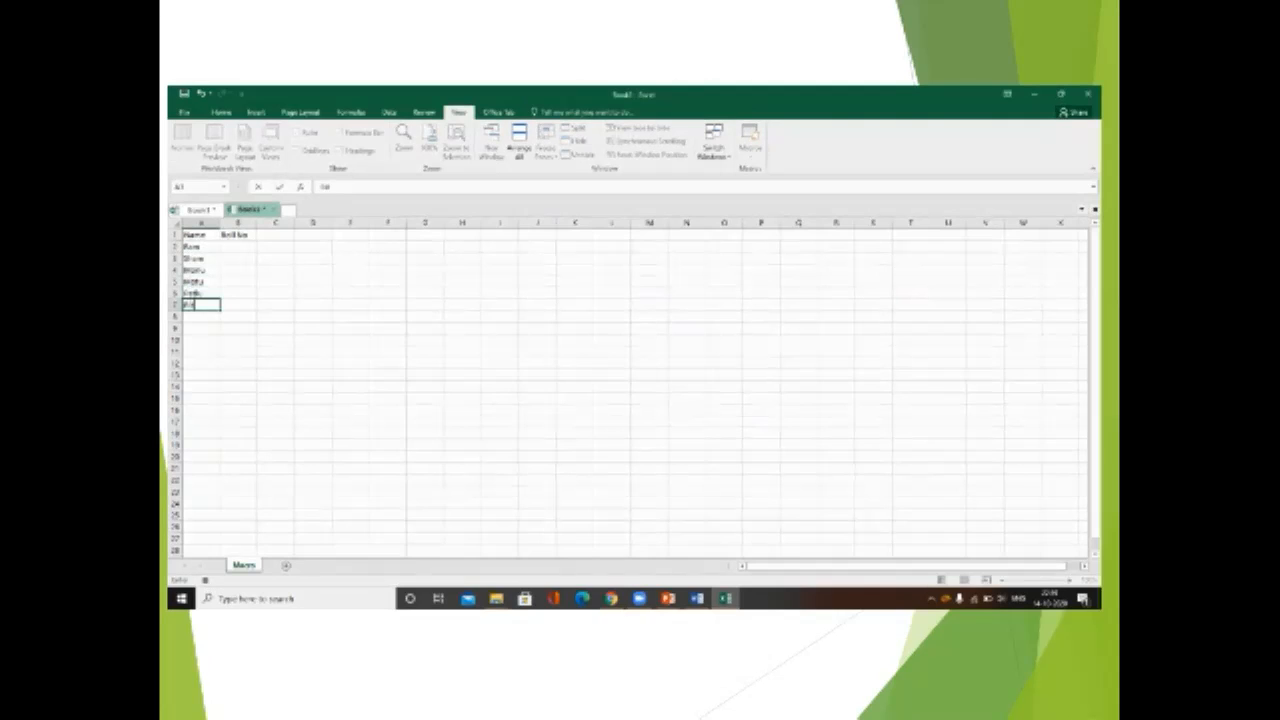
key(Return)
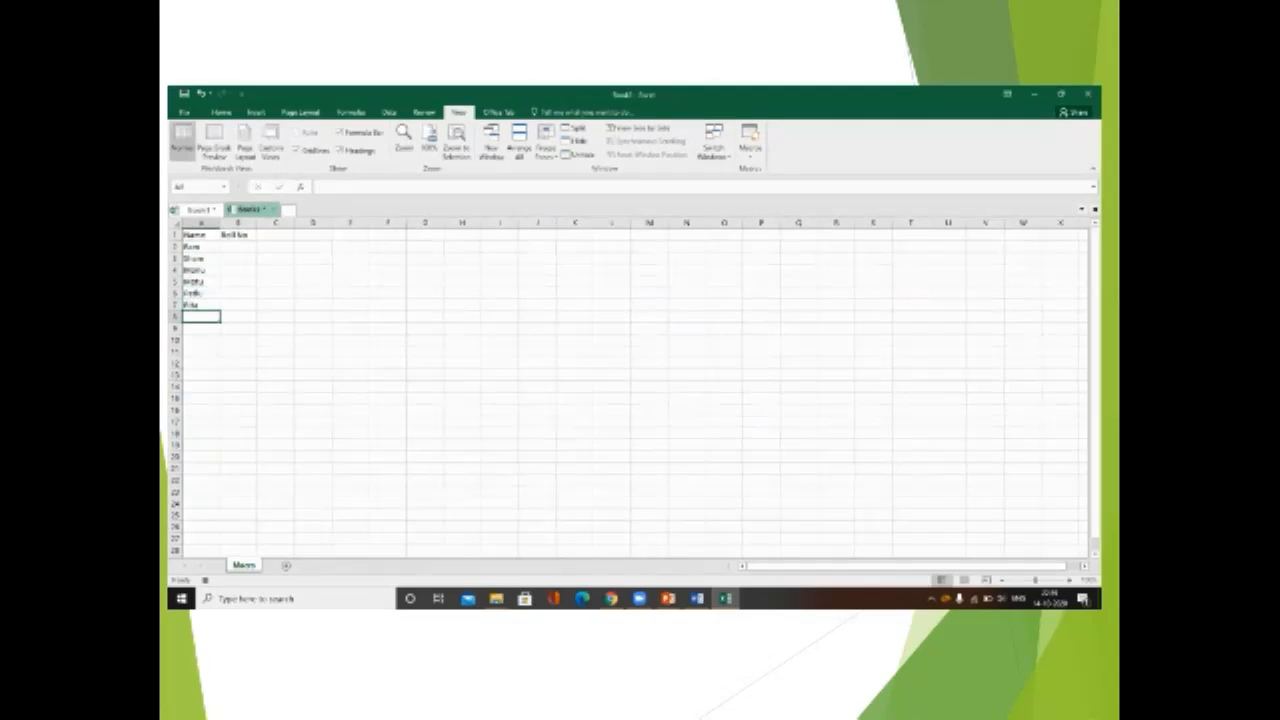
Continue the Name column with four student first names in cells A8 to A11
text(Sham)
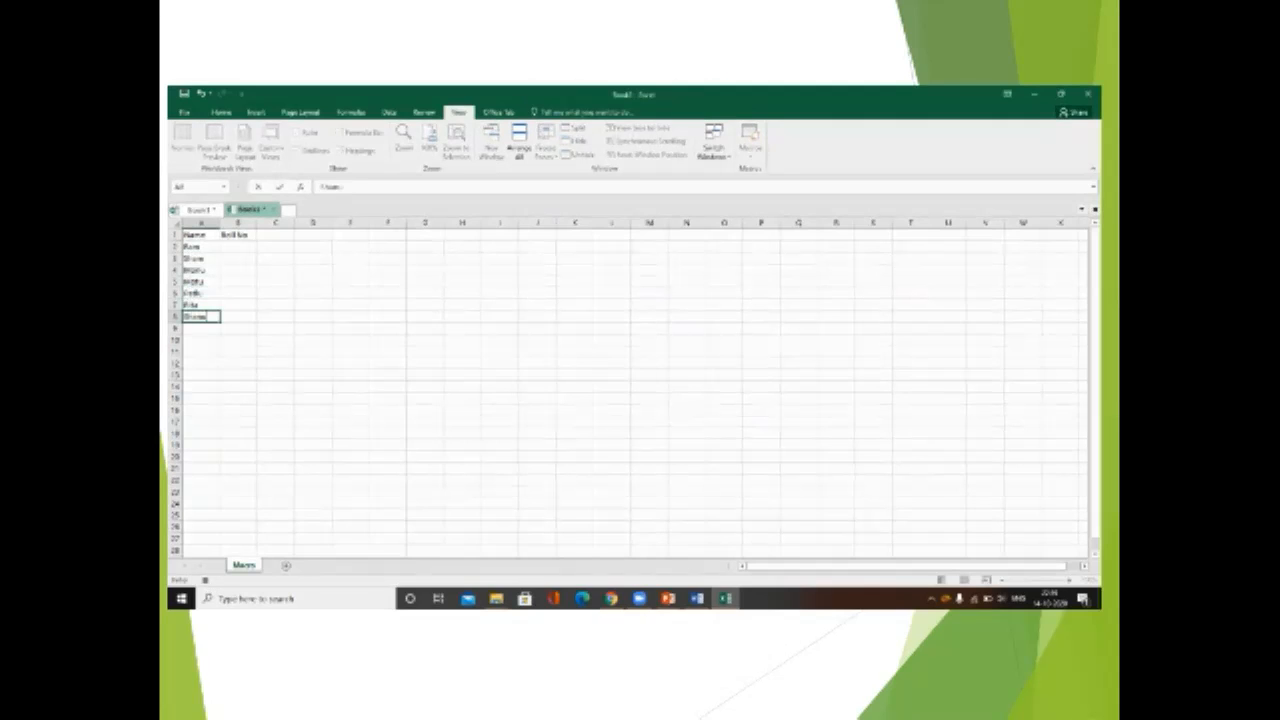
key(Return)
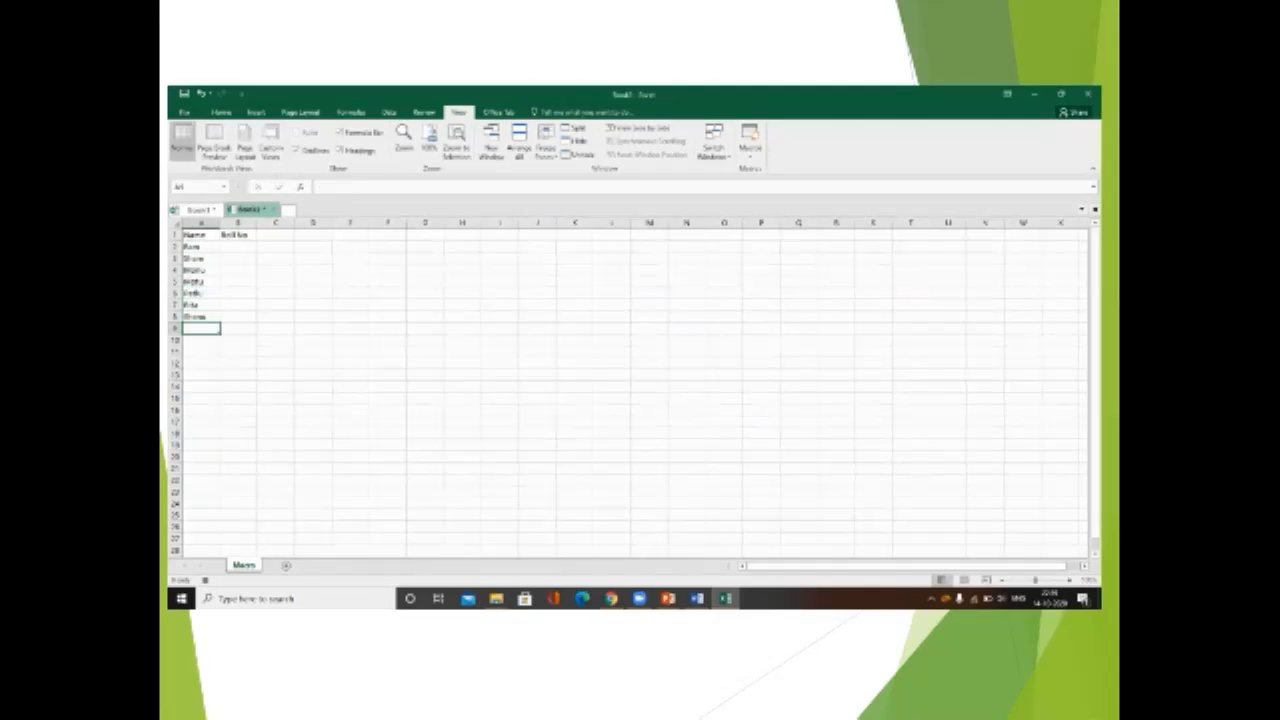
text(Sita)
key(Return)
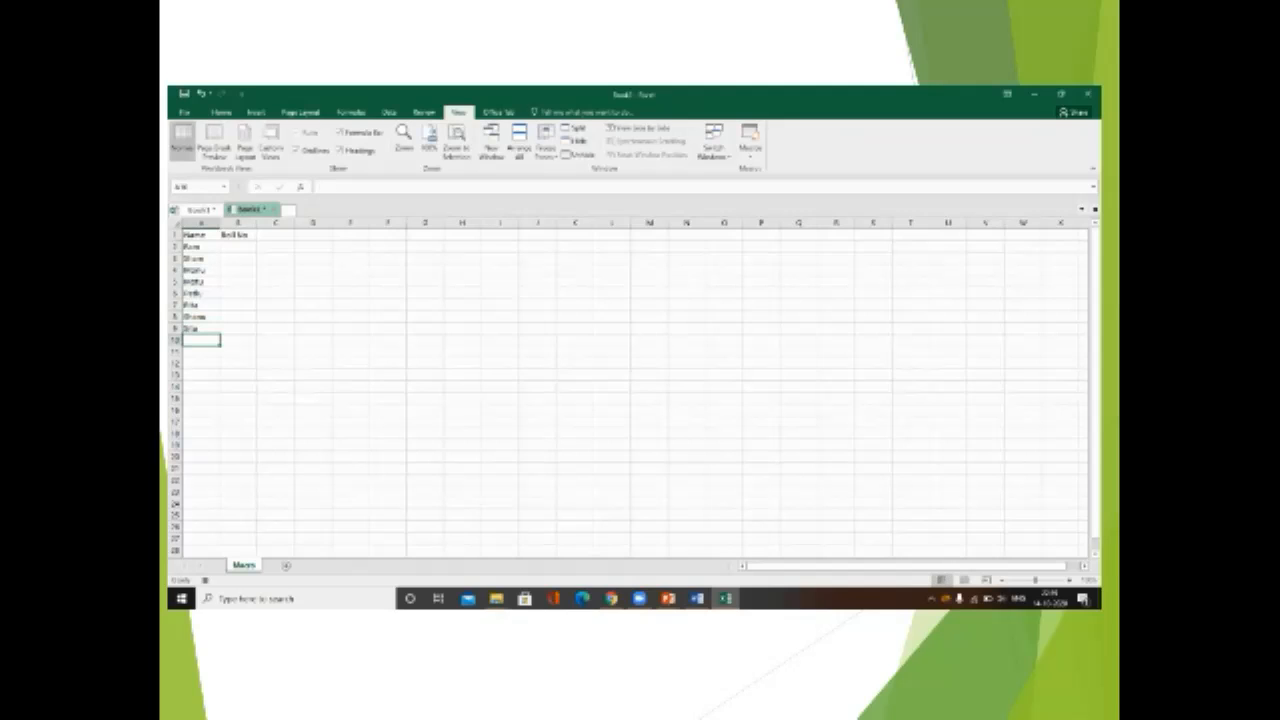
text(Gita)
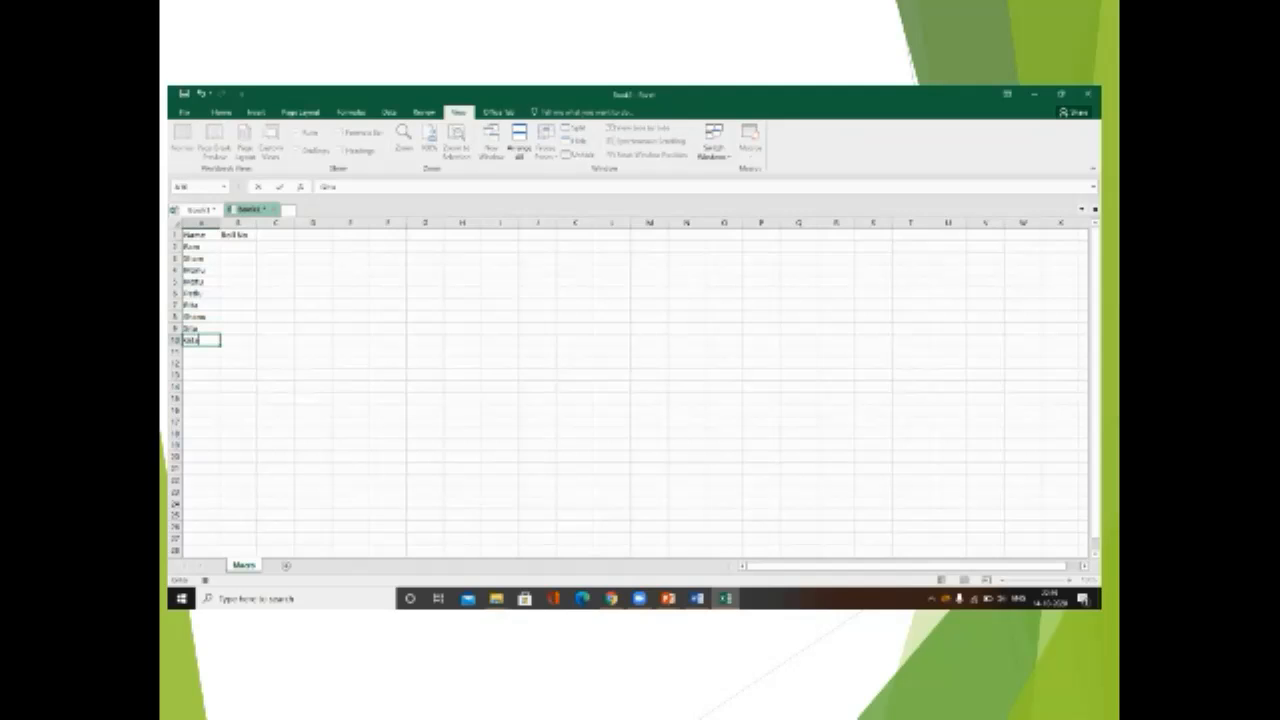
key(Return)
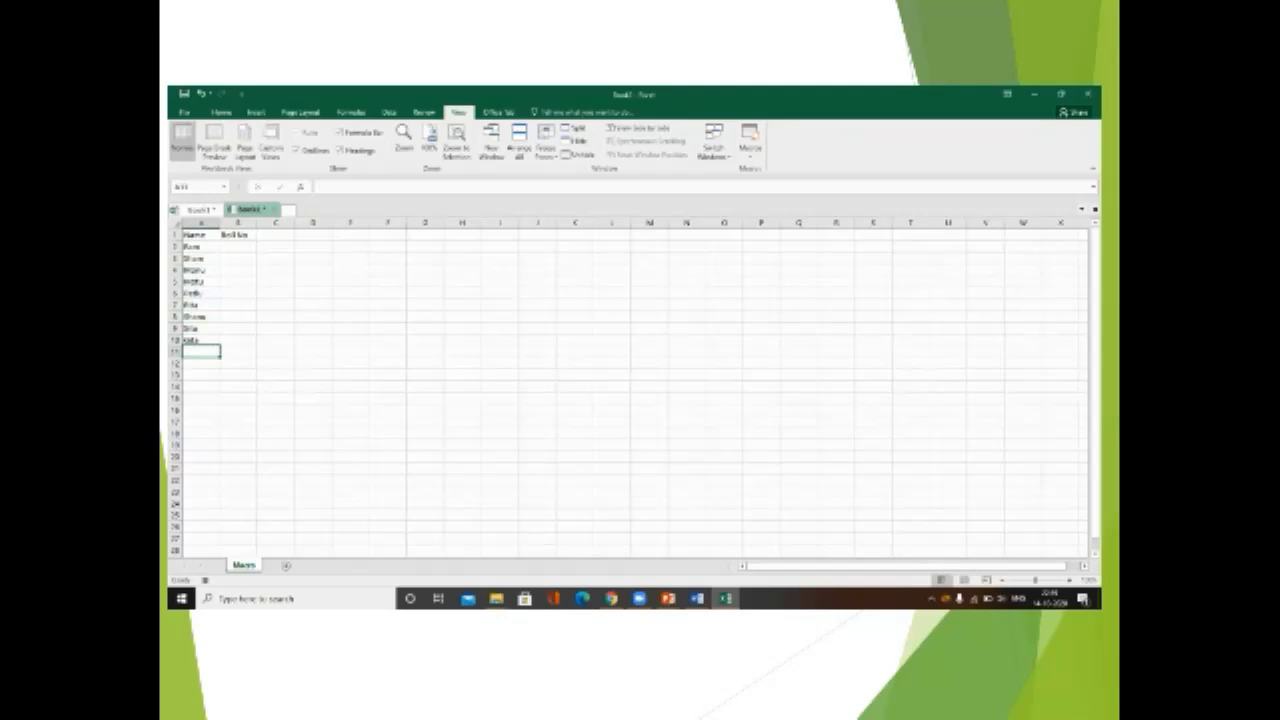
text(Reena)
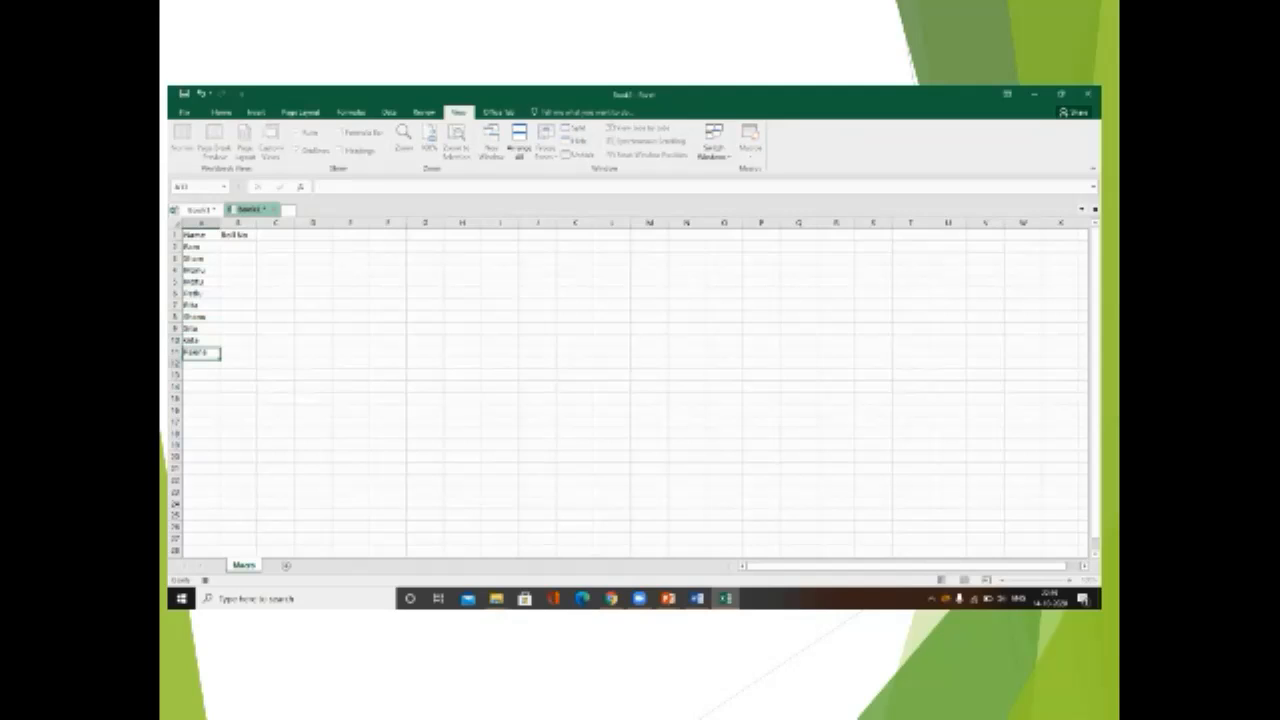
Enter the roll numbers 2001 in cell B2 and 2002 in cell B3
key(Return)
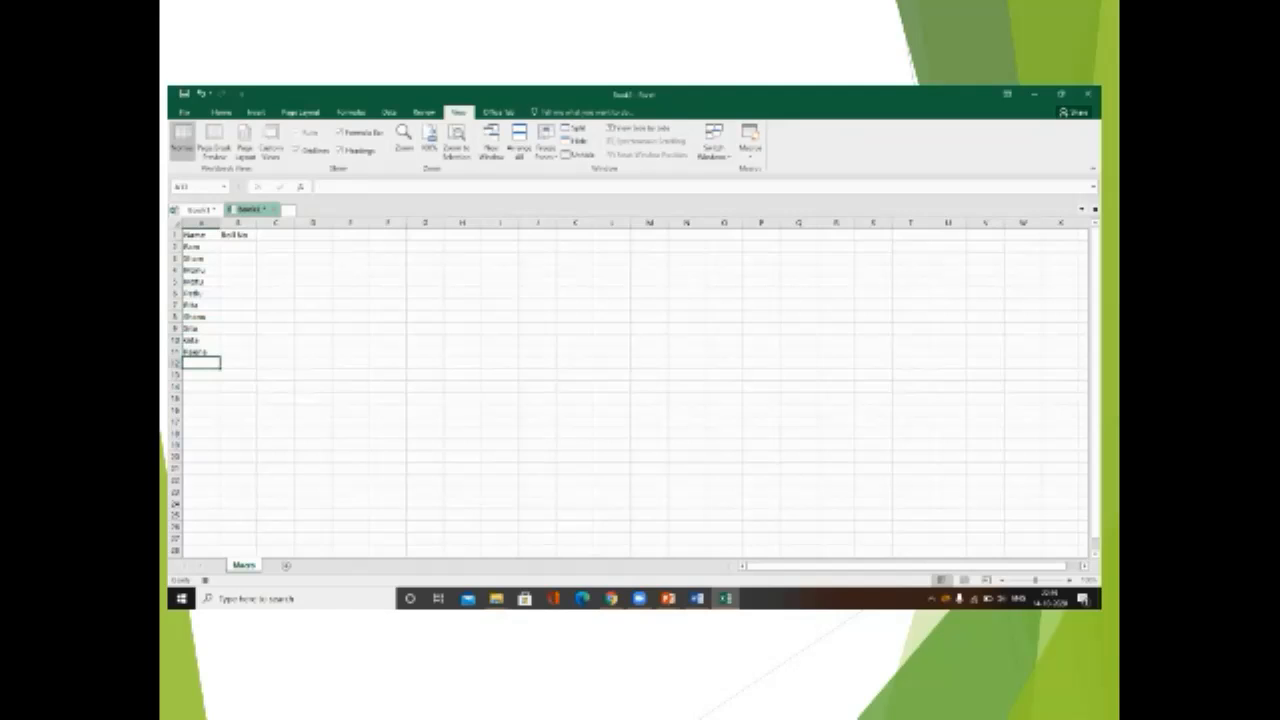
click(238, 247)
text(2001)
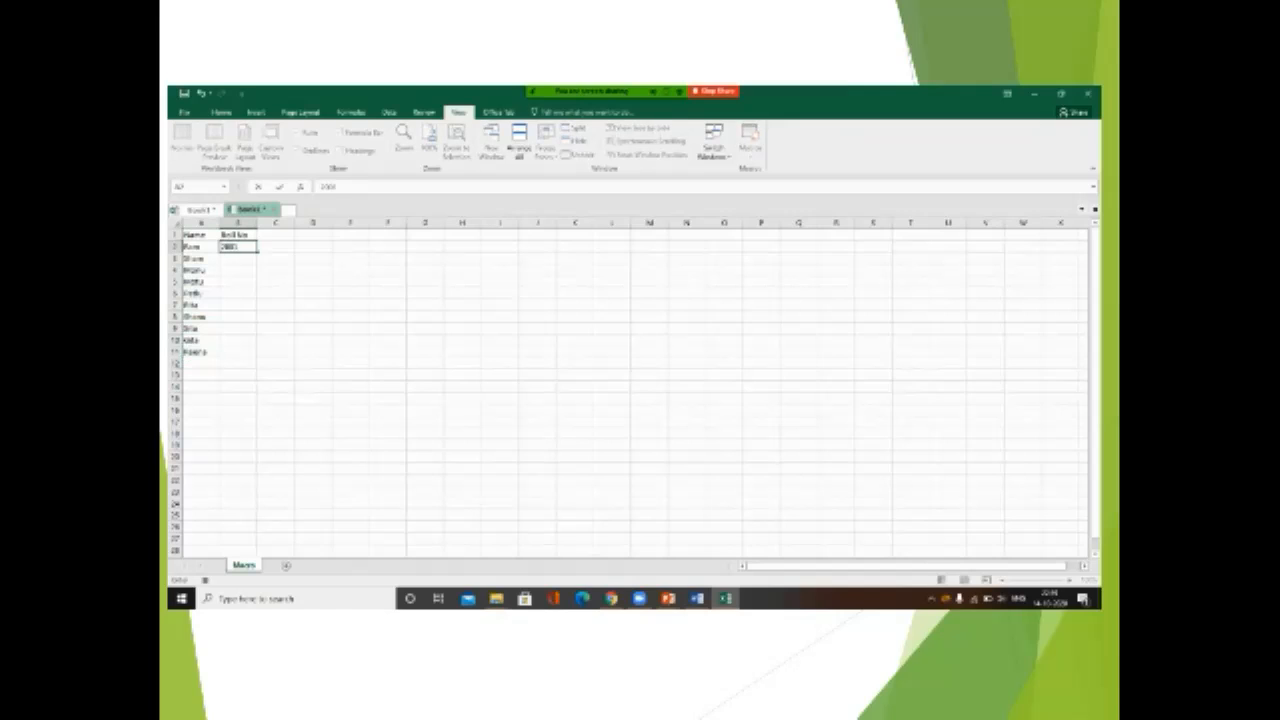
key(Return)
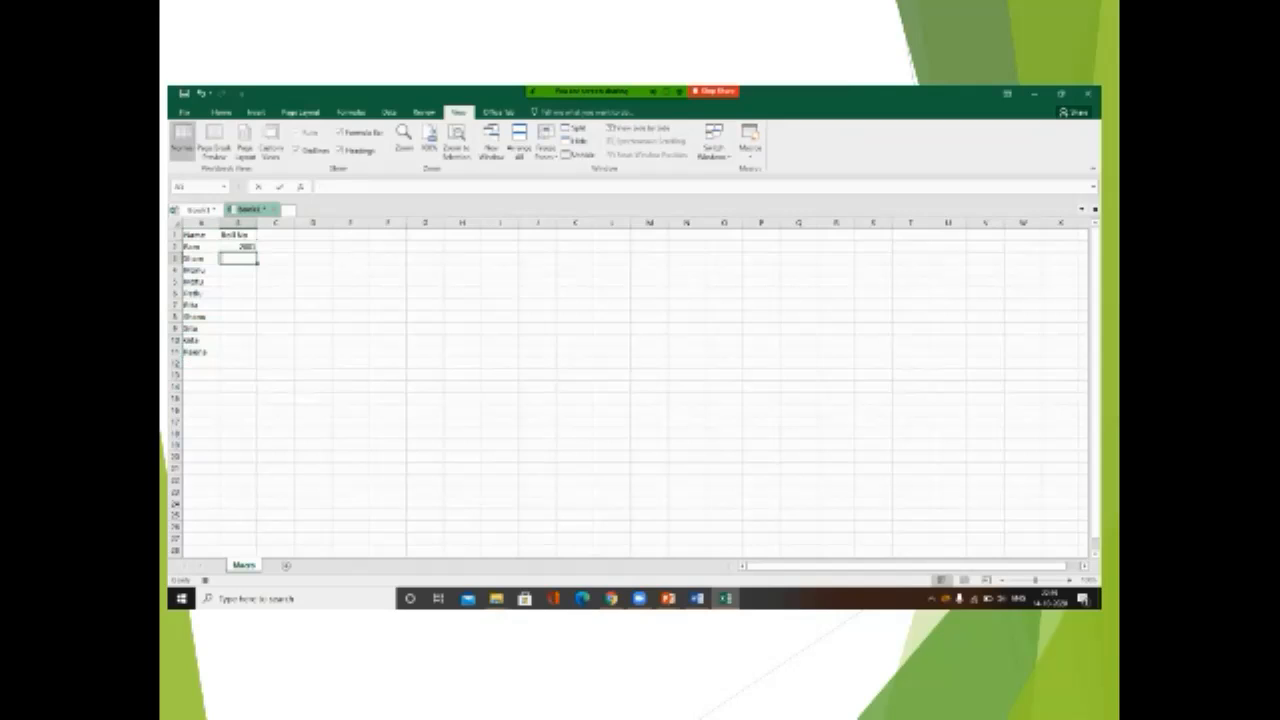
text(2002)
key(Tab)
Extend the number series from B2 and B3 down the Roll No column to cell B11
click(238, 247)
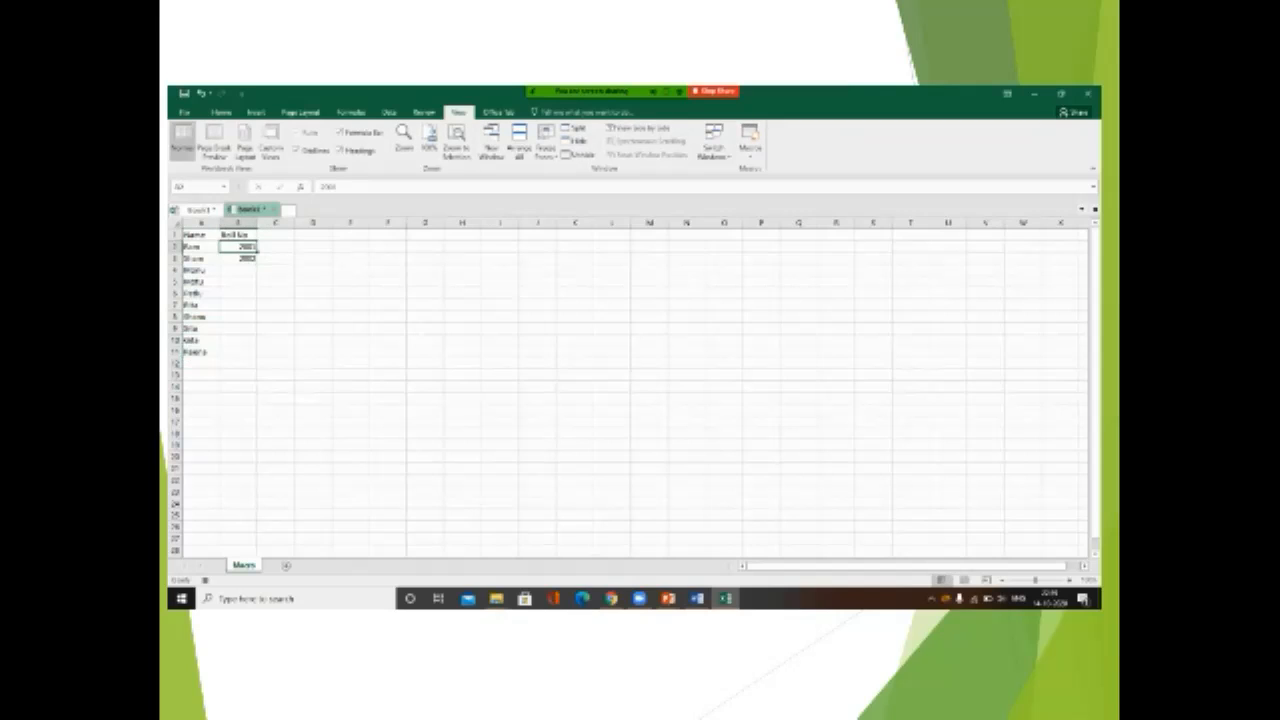
drag(238, 247, 240, 260)
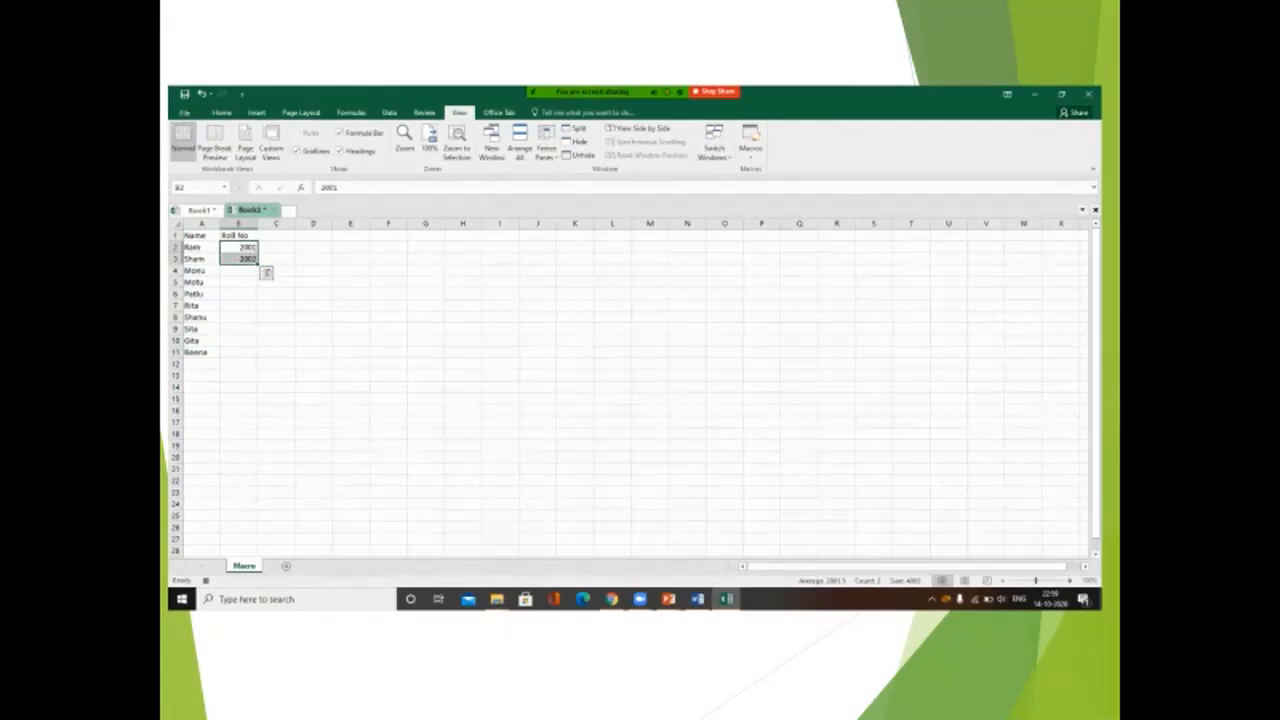
drag(258, 265, 258, 355)
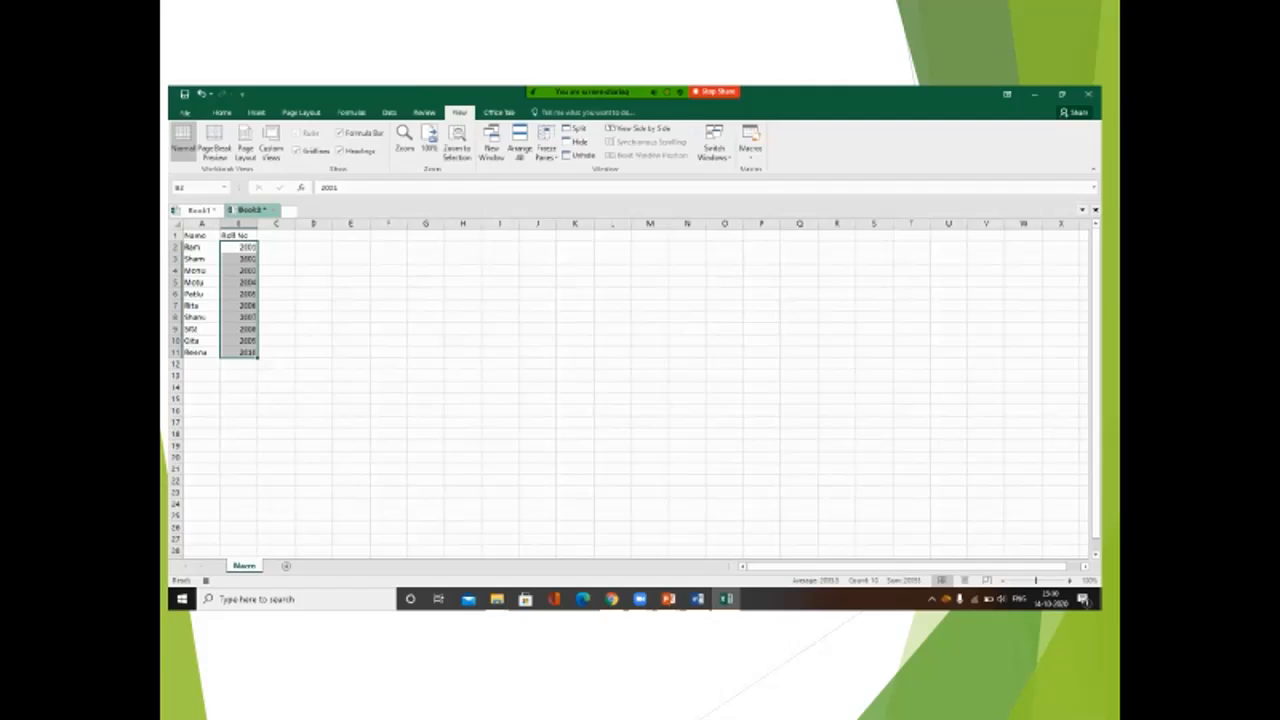
drag(388, 341, 390, 363)
click(425, 363)
Enter the header Attendence in cell C1 and fit column C's width to its text
click(201, 235)
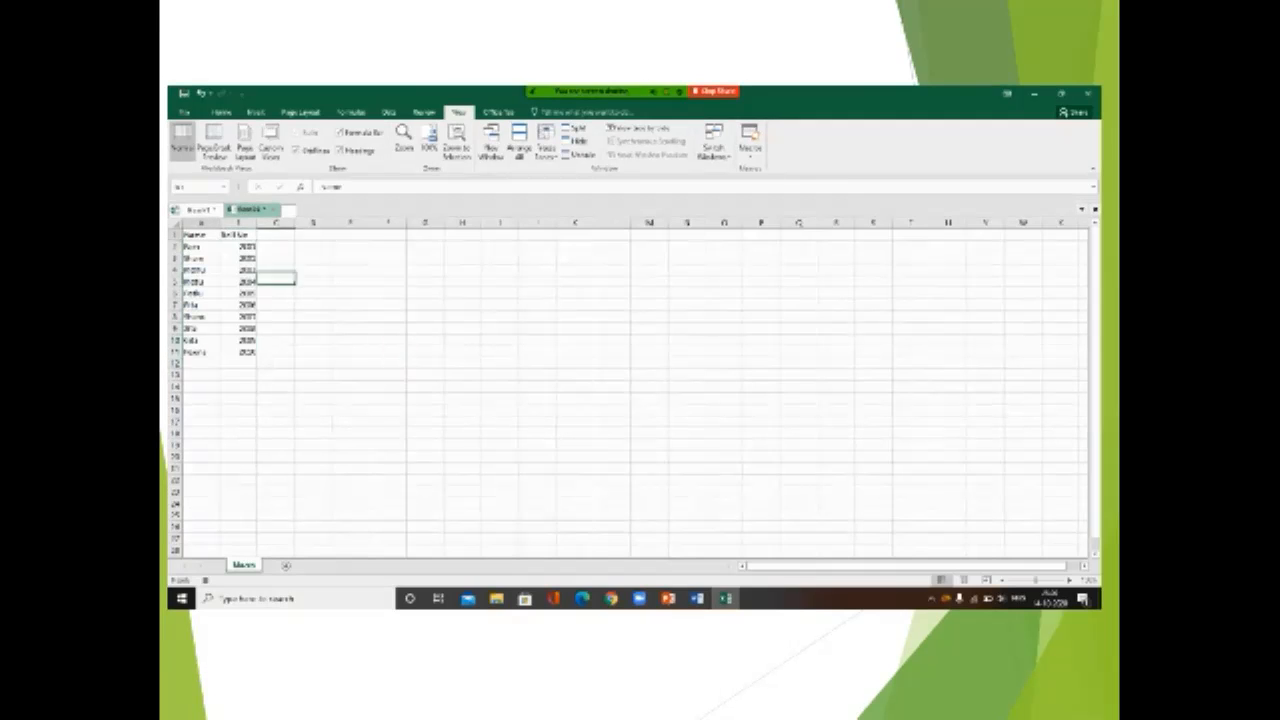
click(276, 235)
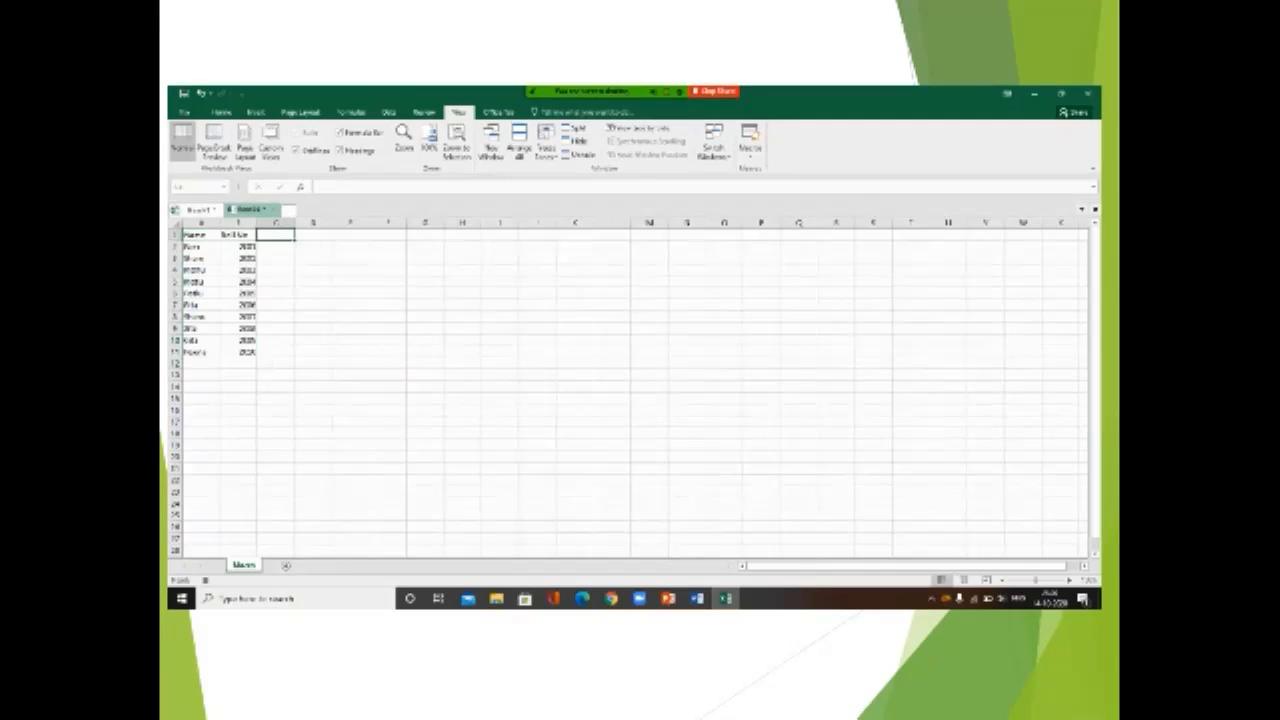
text(Atte)
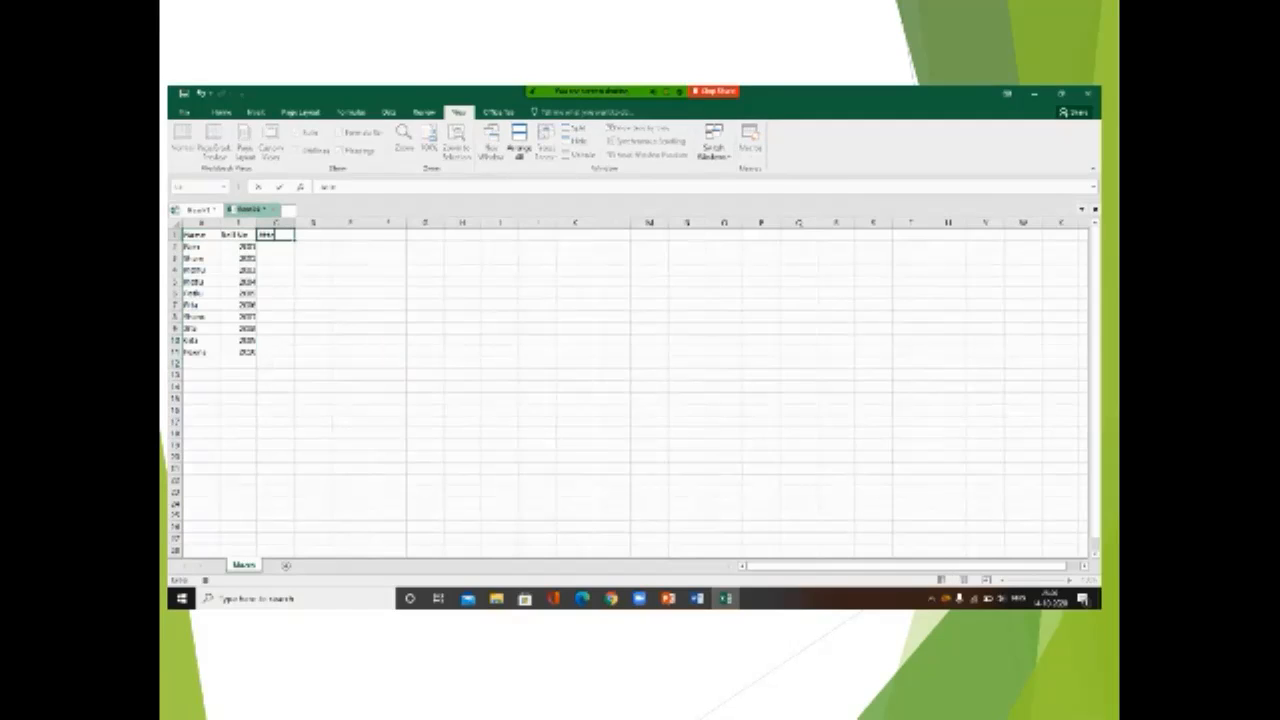
text(ndance)
key(Return)
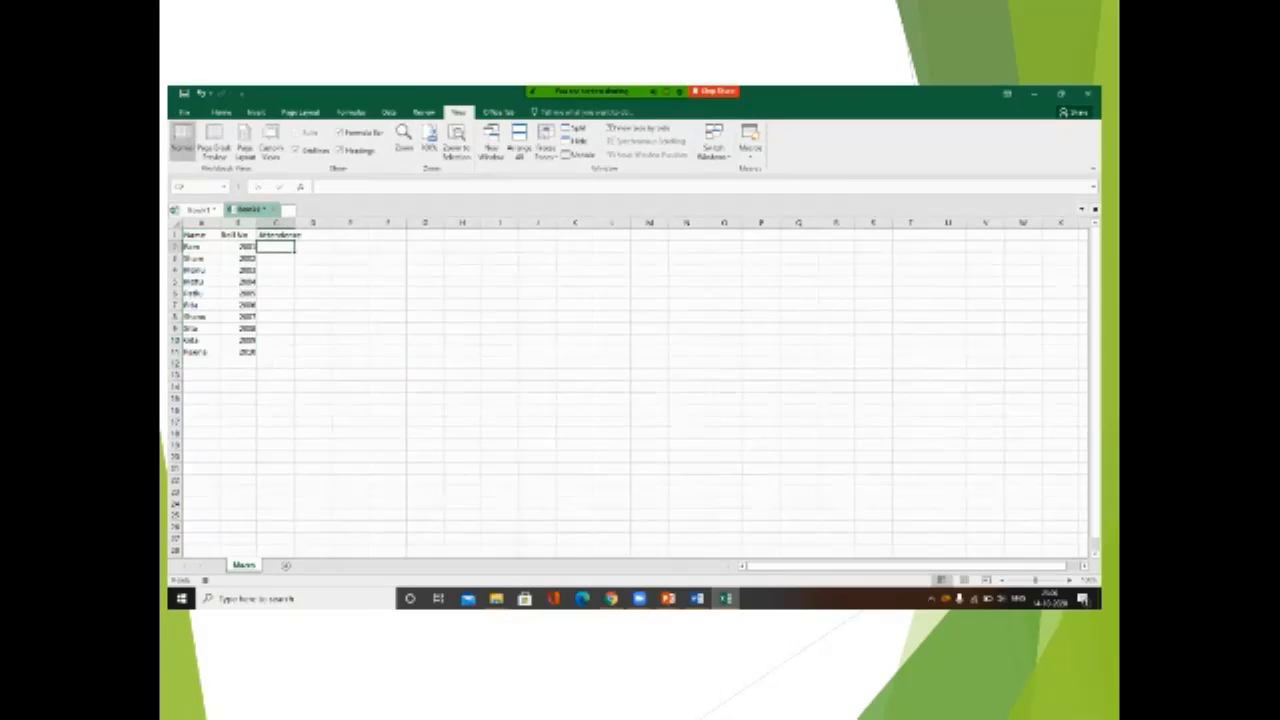
double_click(295, 223)
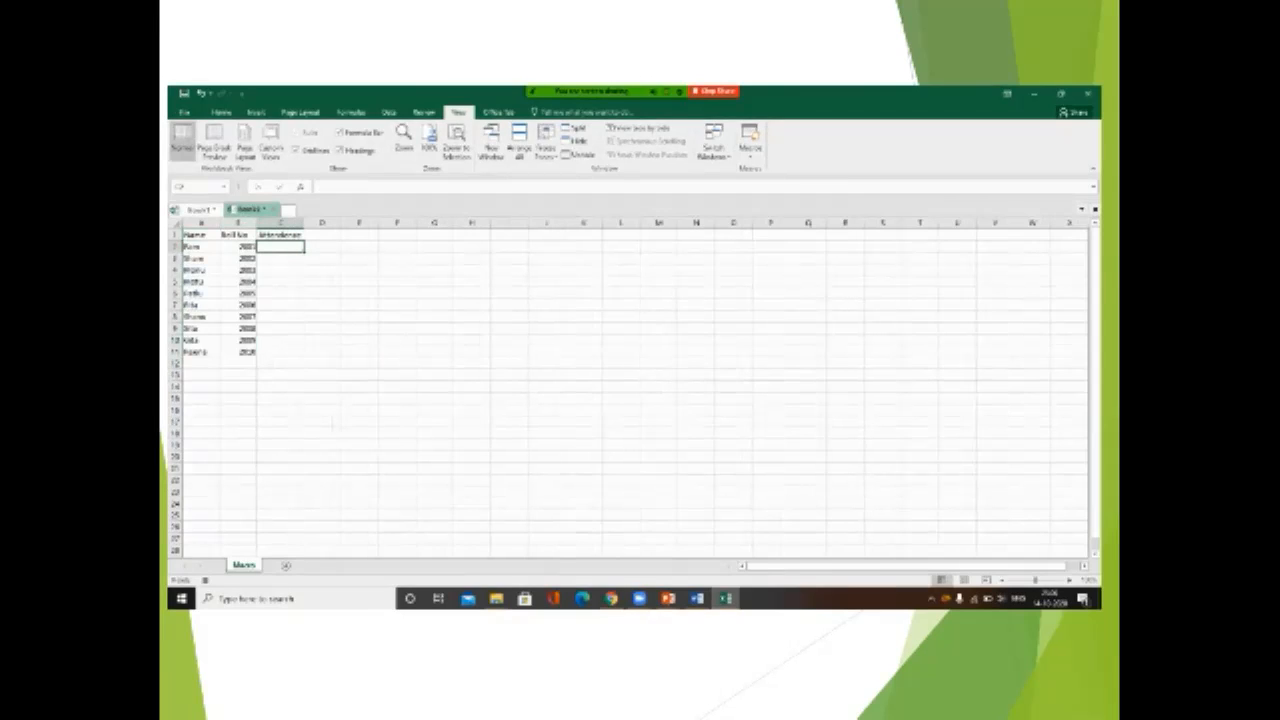
Insert a blank row above the header row and select cell A1
click(238, 387)
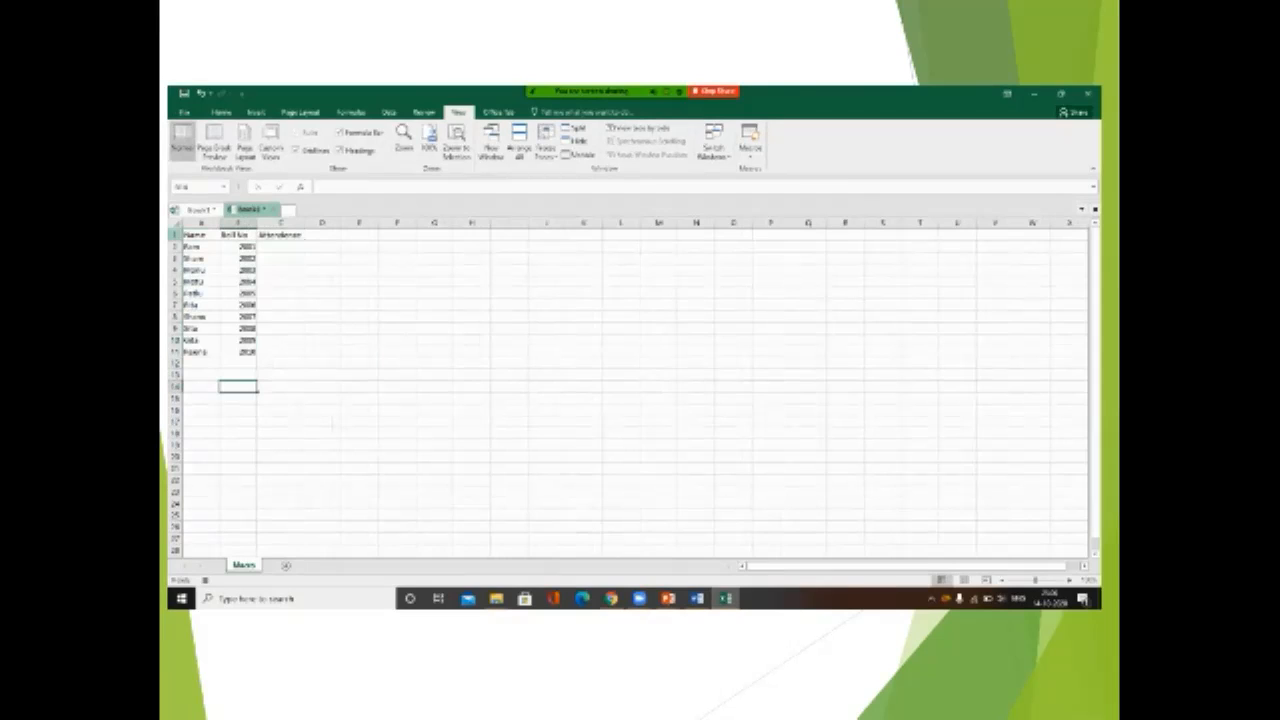
click(175, 234)
right_click(175, 234)
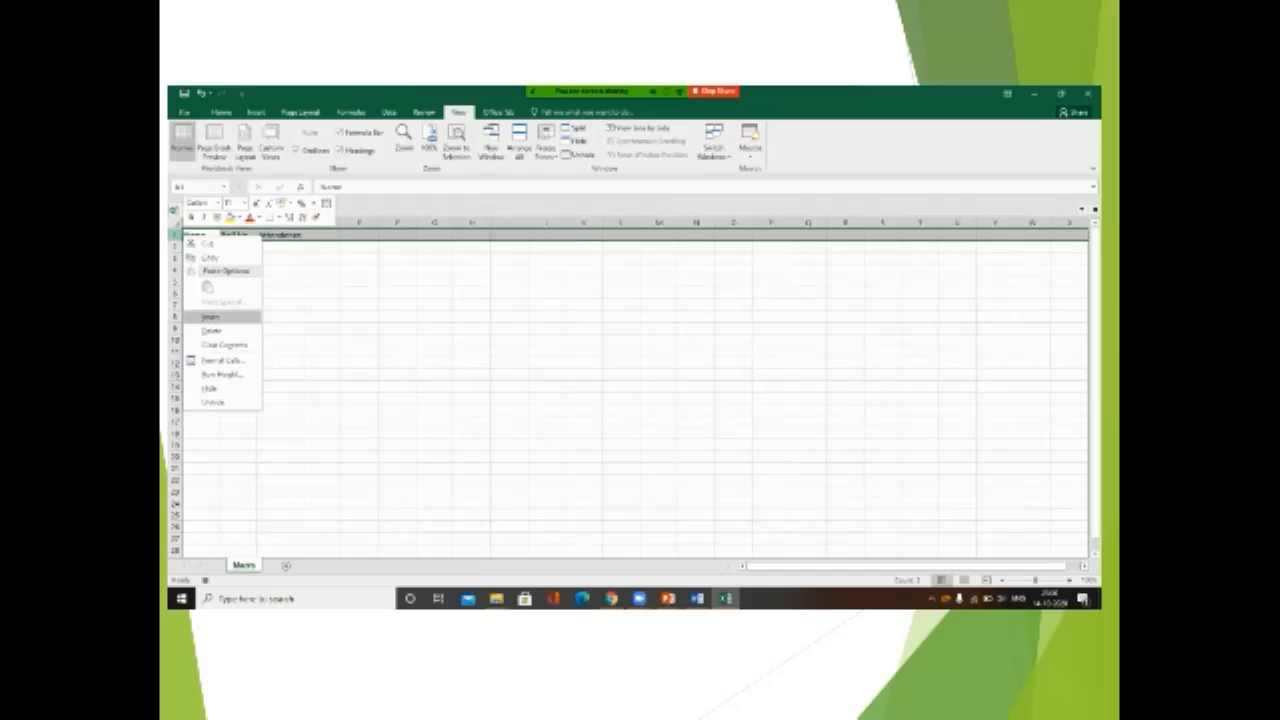
click(210, 316)
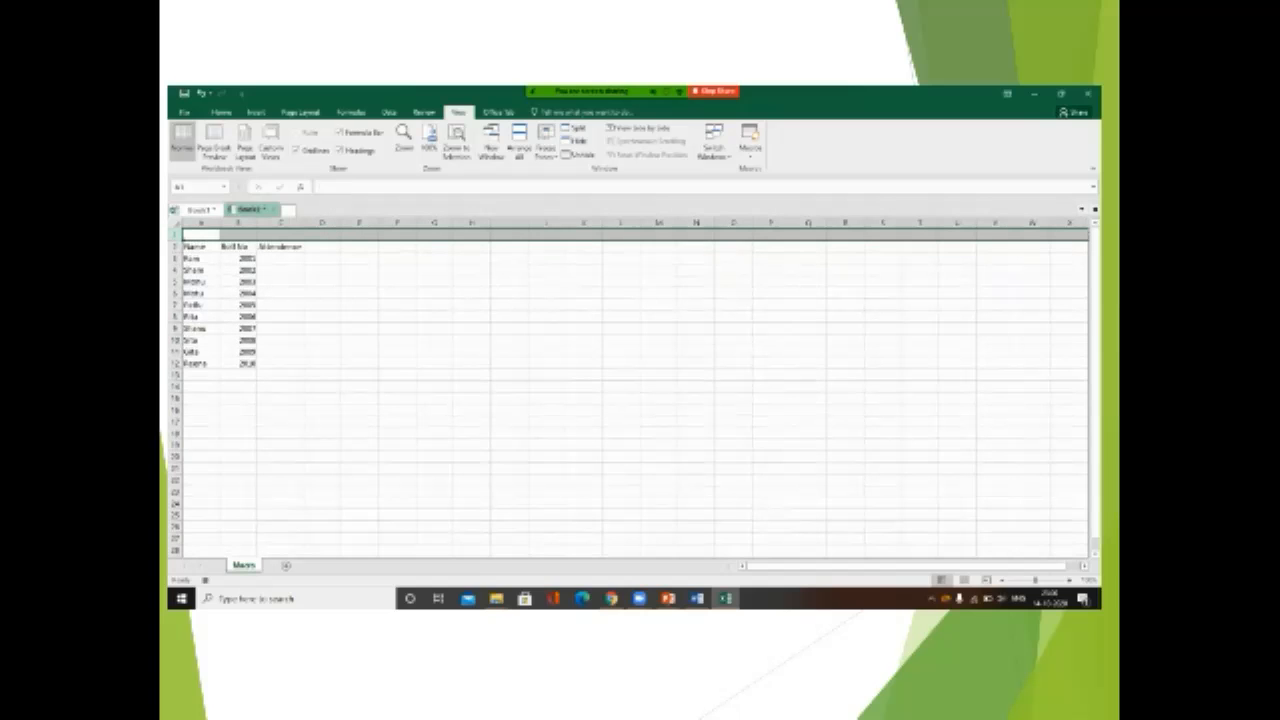
click(238, 235)
click(201, 235)
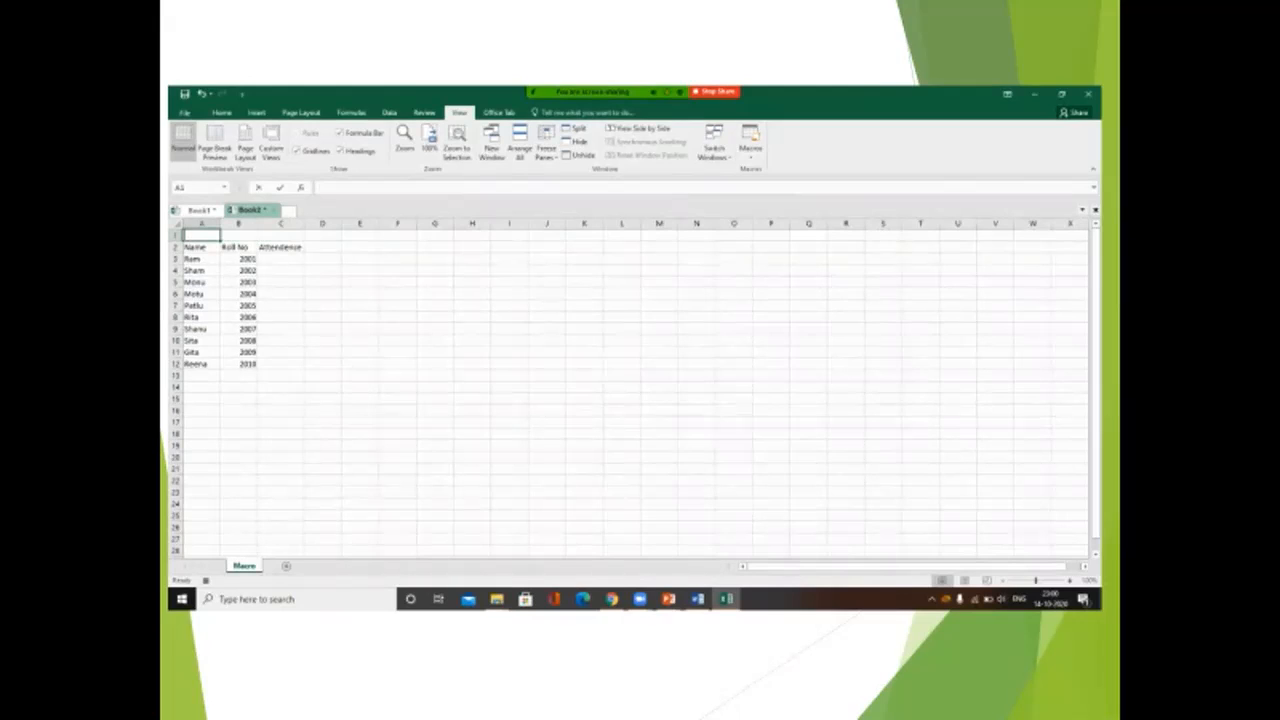
text(=toda)
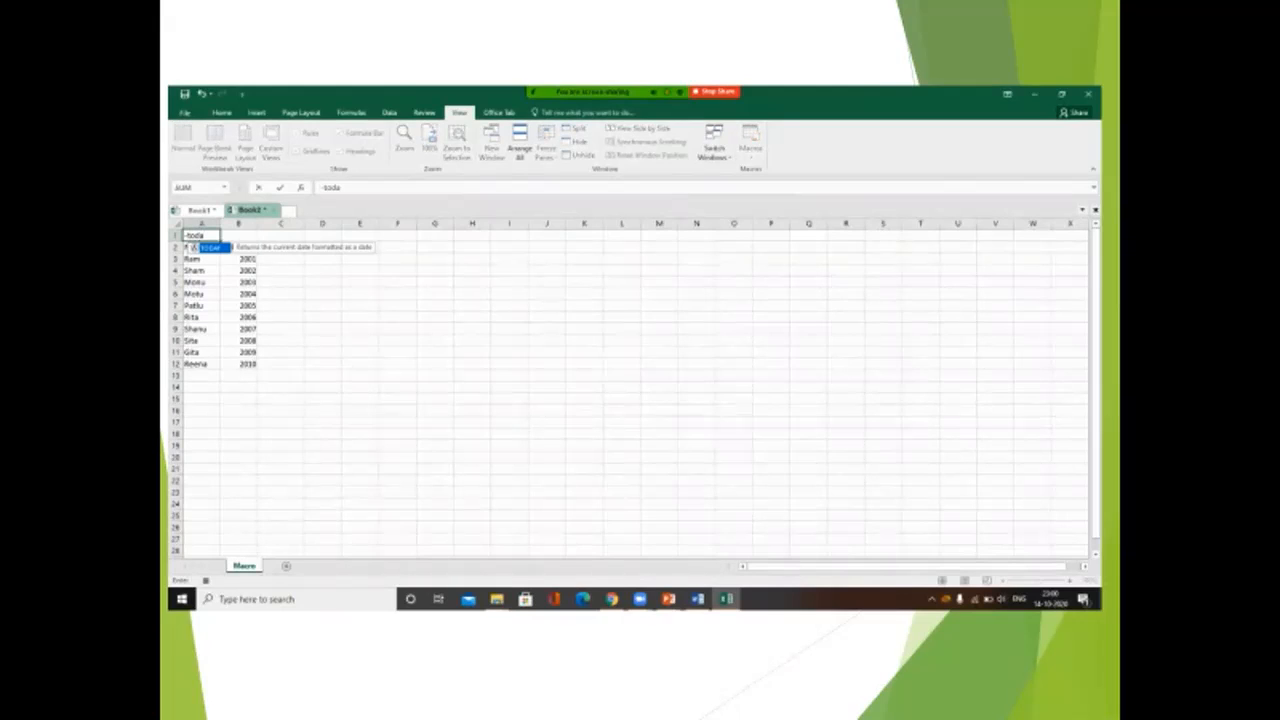
key(BackSpace)
key(BackSpace)
key(BackSpace)
key(BackSpace)
key(BackSpace)
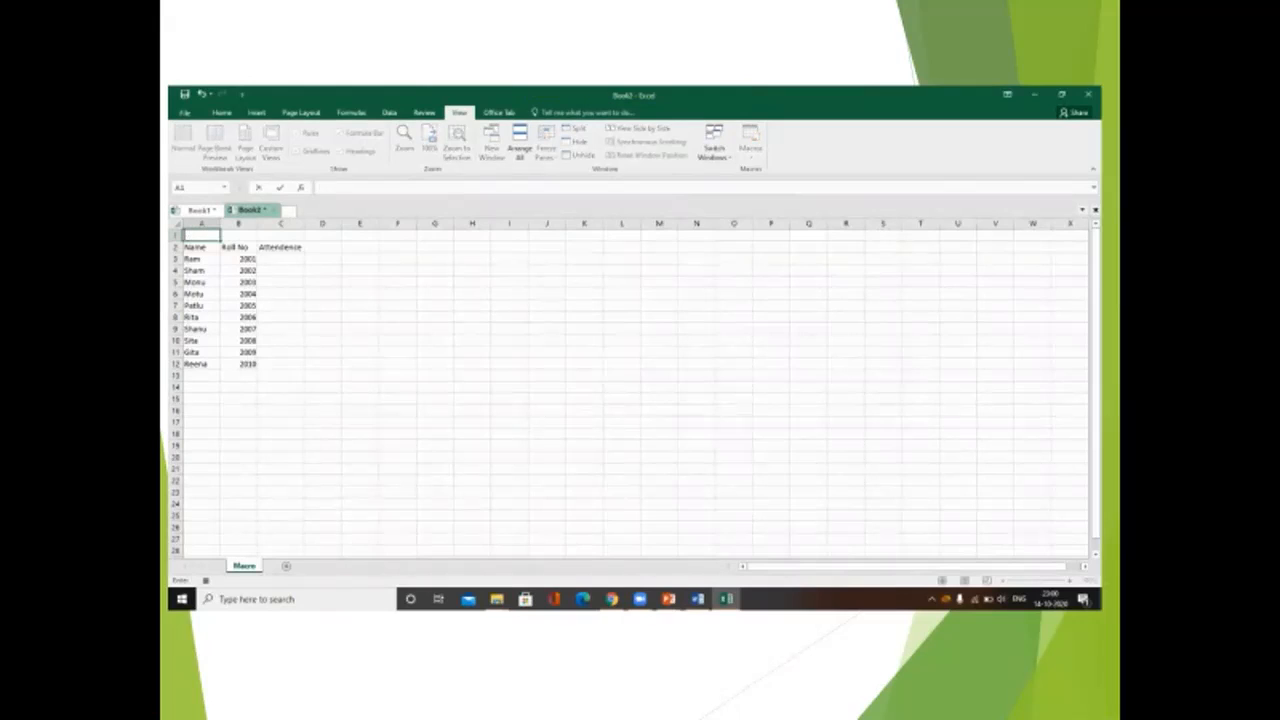
Enter the formula =today() in cell A1 to show the current date above the table
text(=today)
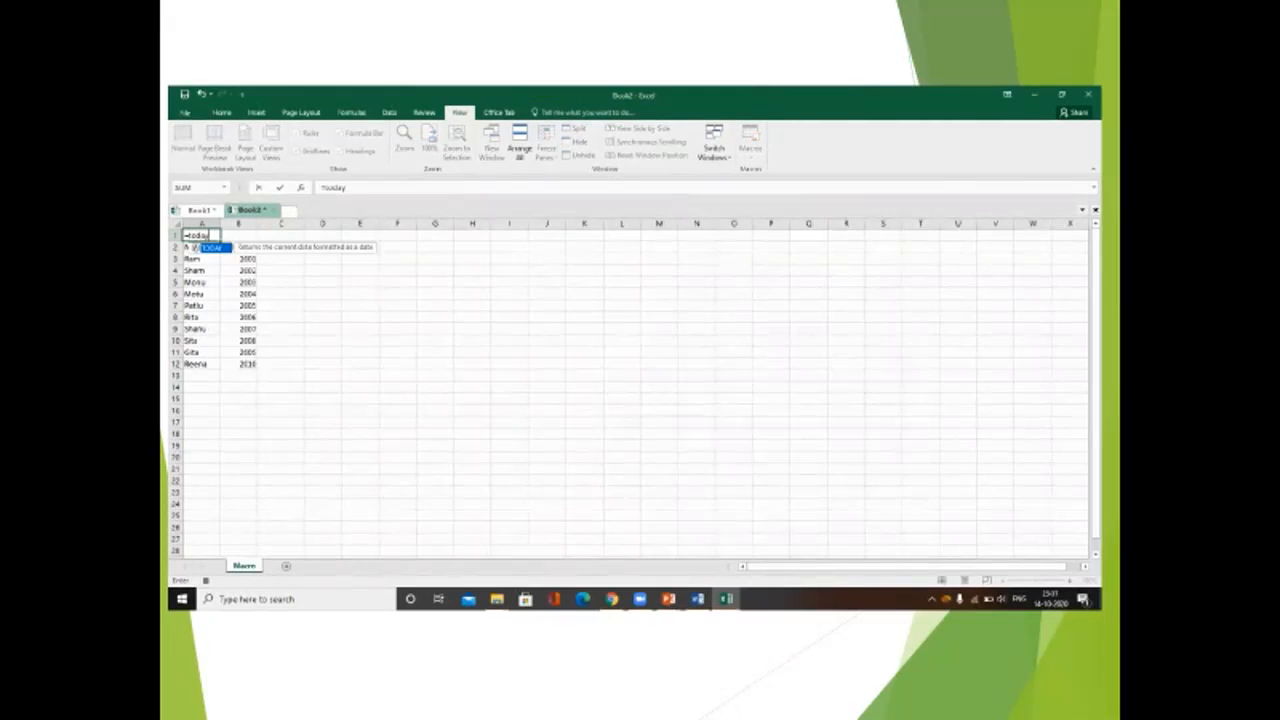
text(())
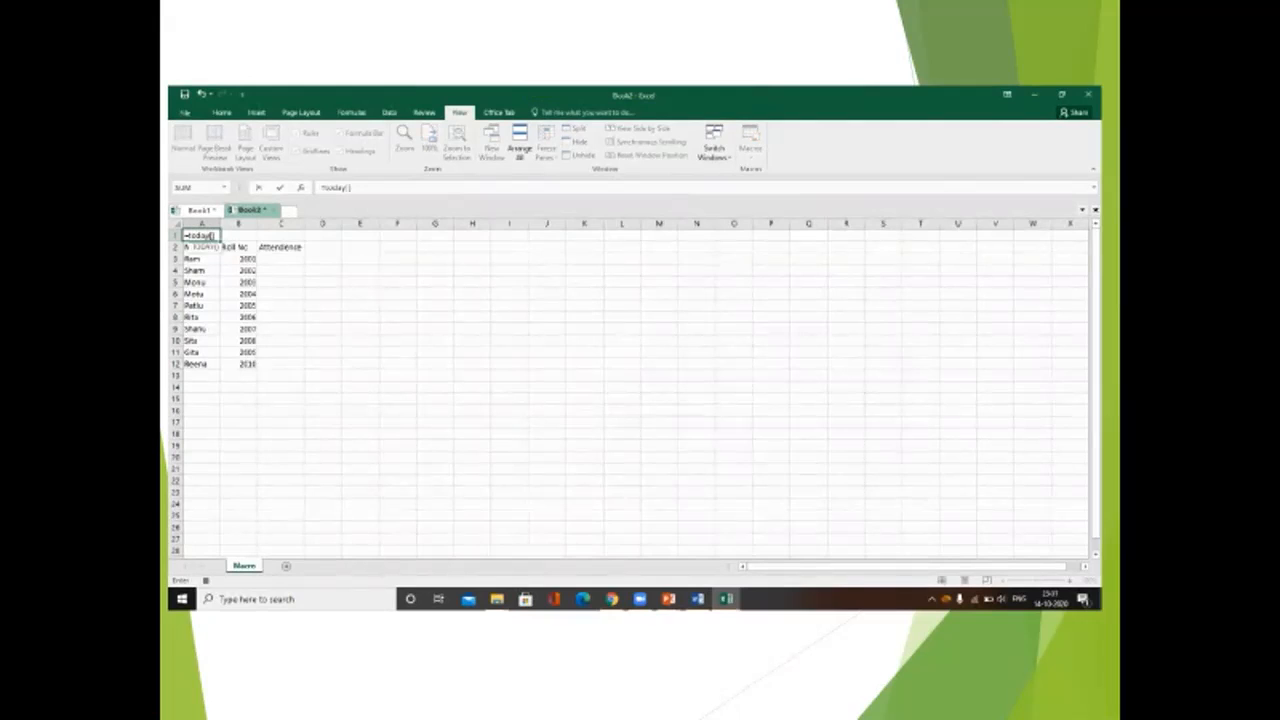
key(Return)
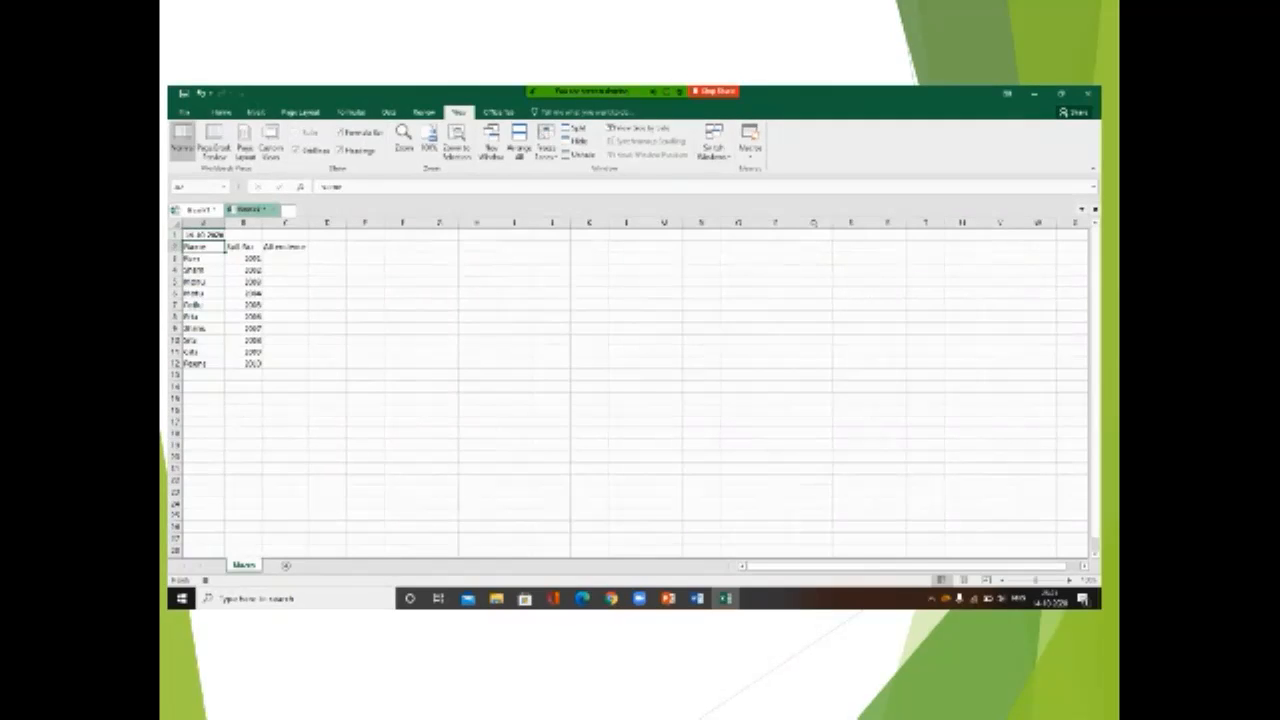
Merge and center the date across cells A1 to C1
click(286, 329)
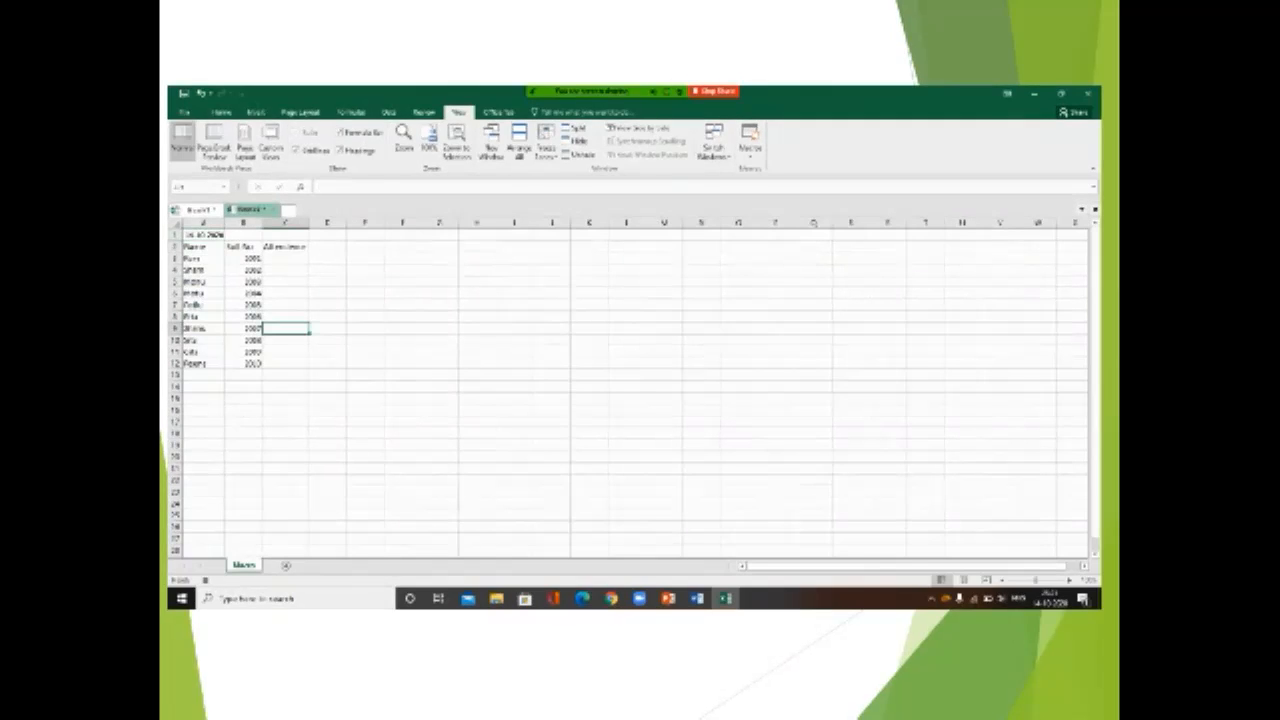
drag(203, 235, 288, 235)
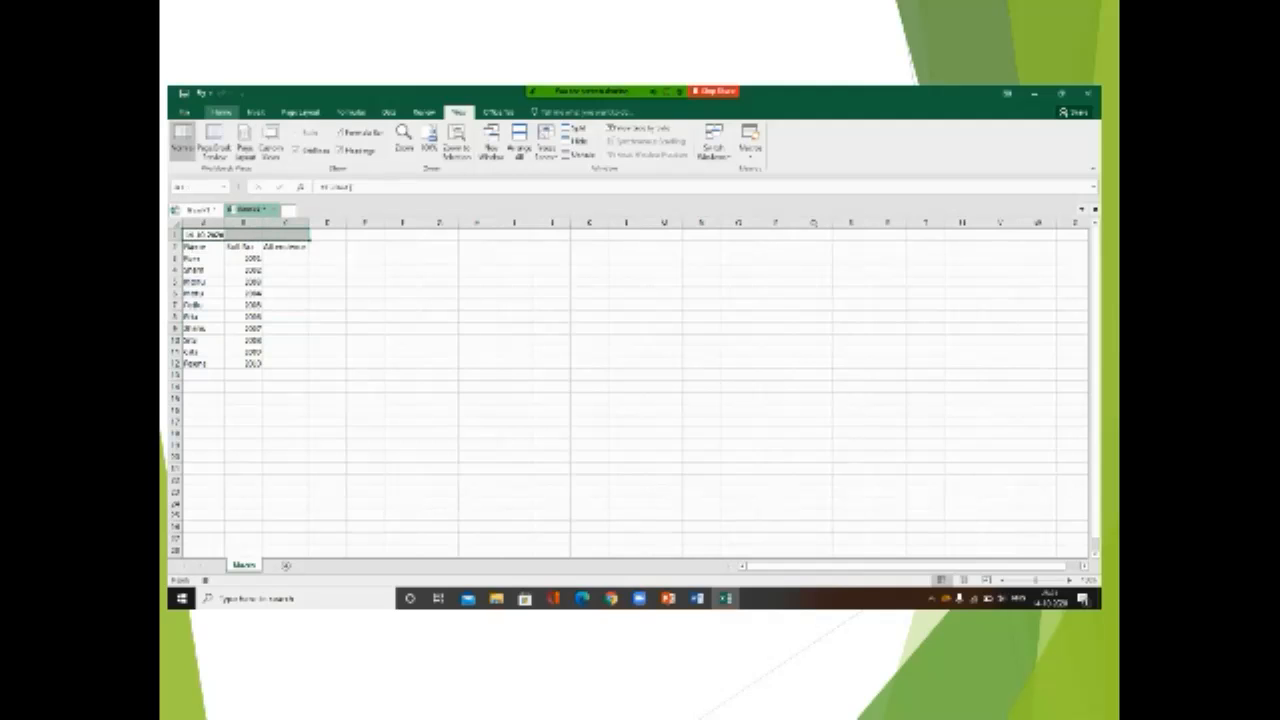
click(221, 112)
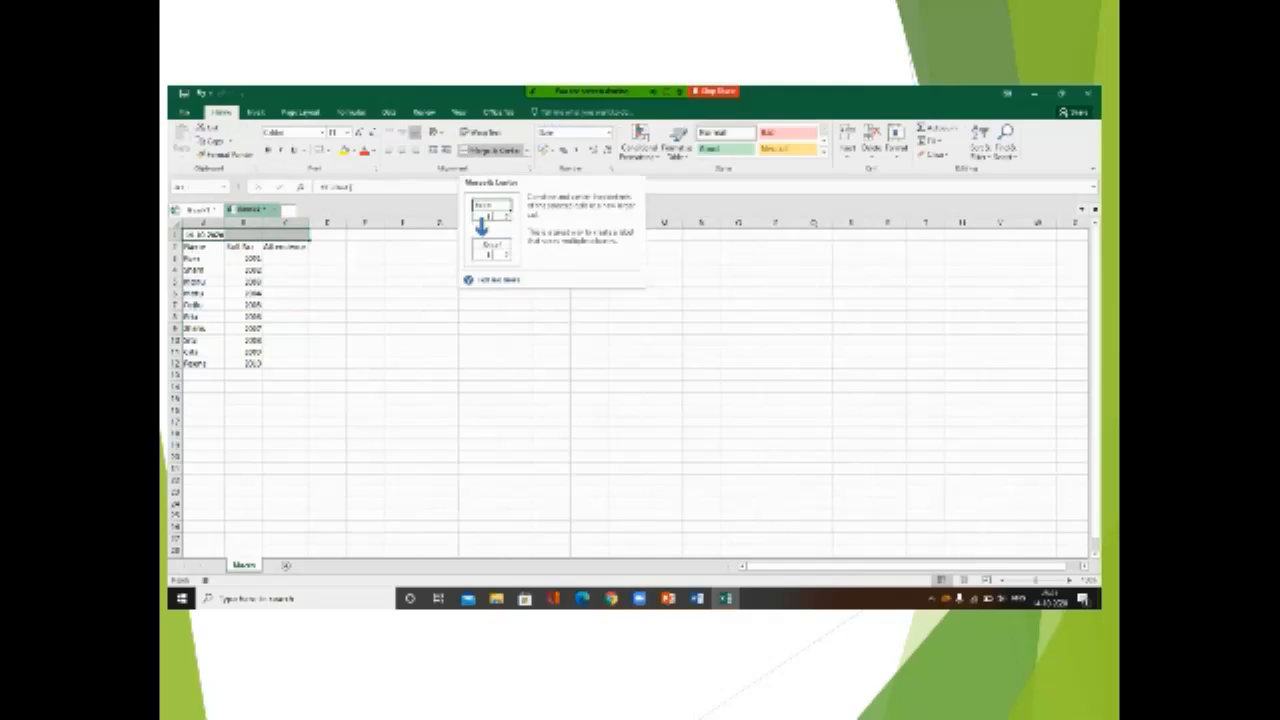
click(494, 150)
click(402, 341)
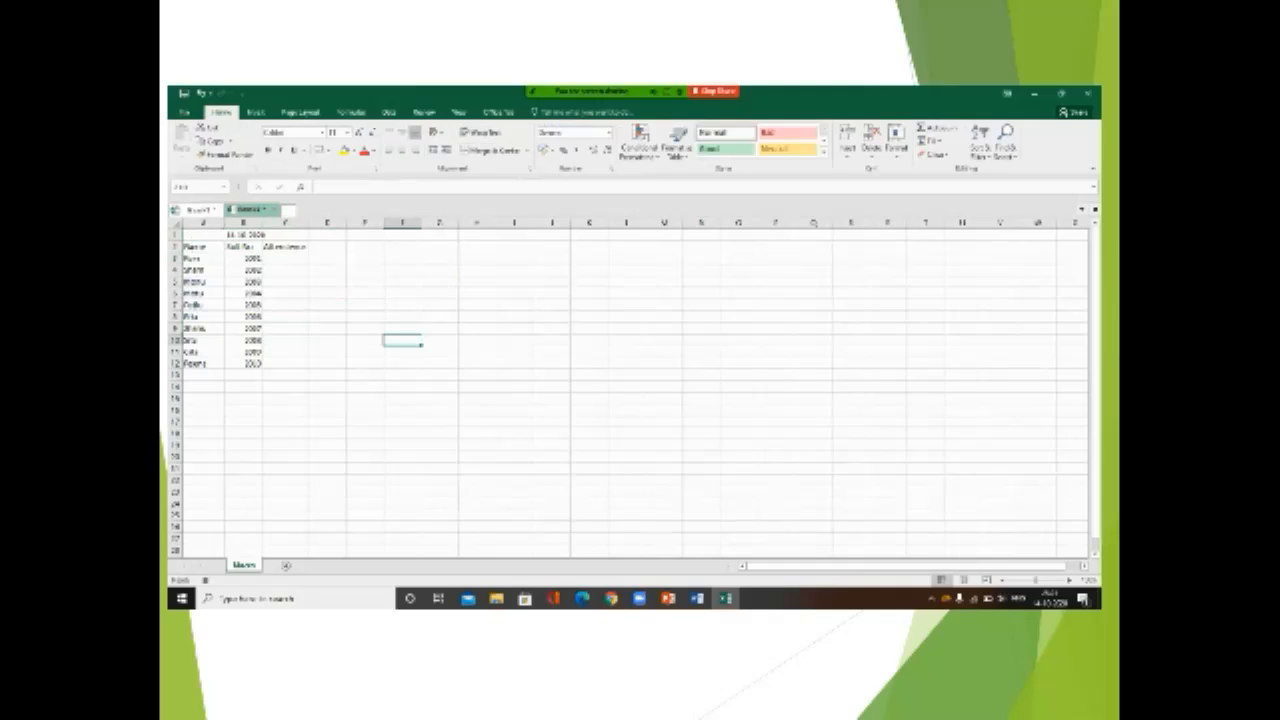
Apply All Borders to the student table in cells A2 to C12
drag(195, 246, 292, 364)
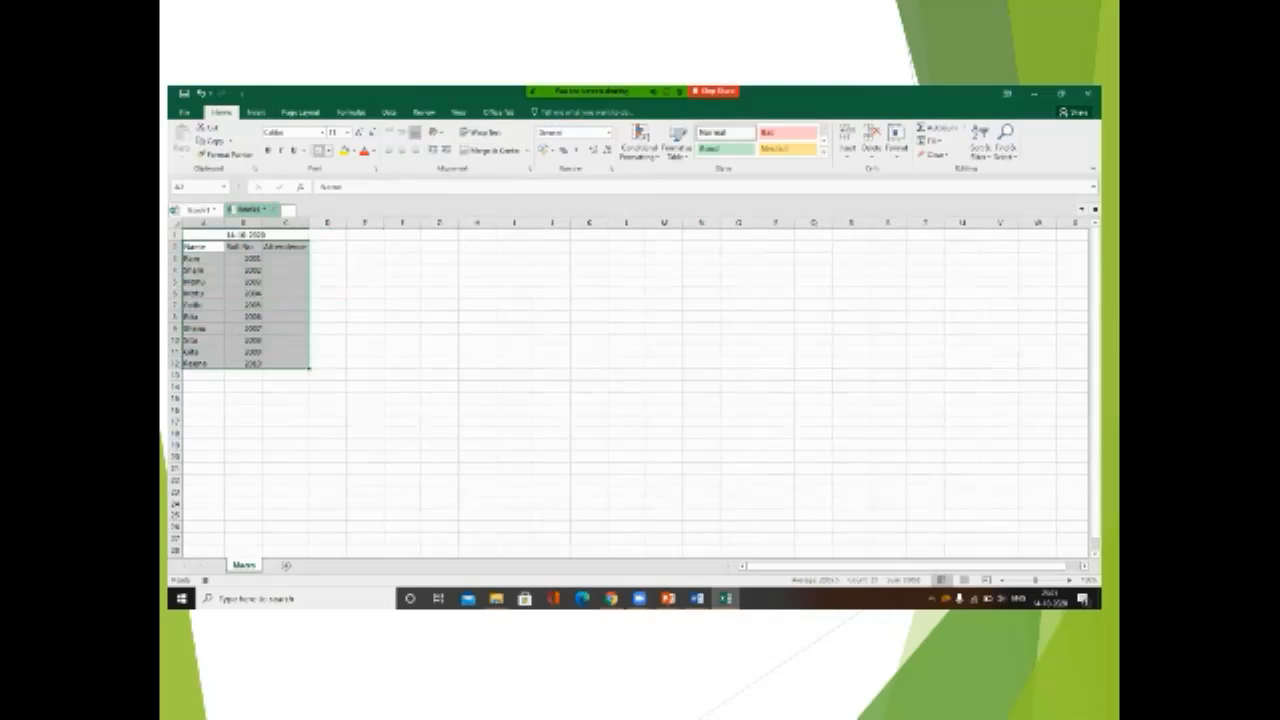
click(328, 150)
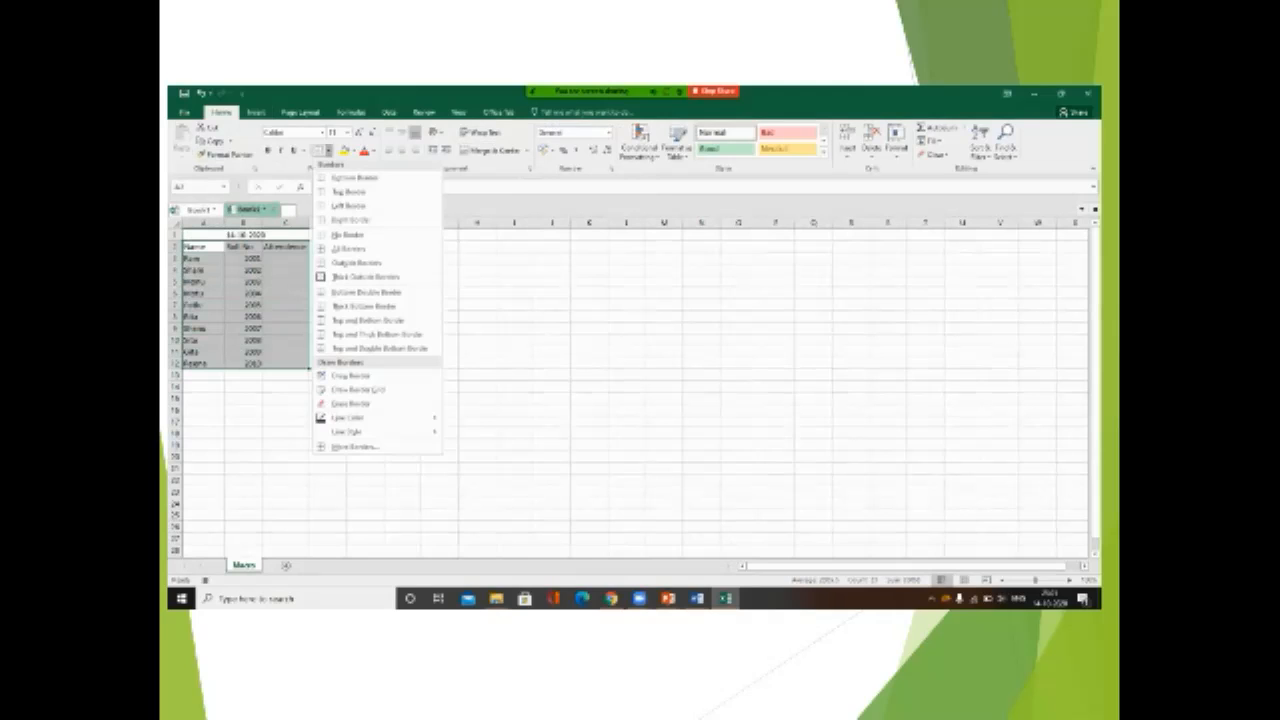
click(348, 249)
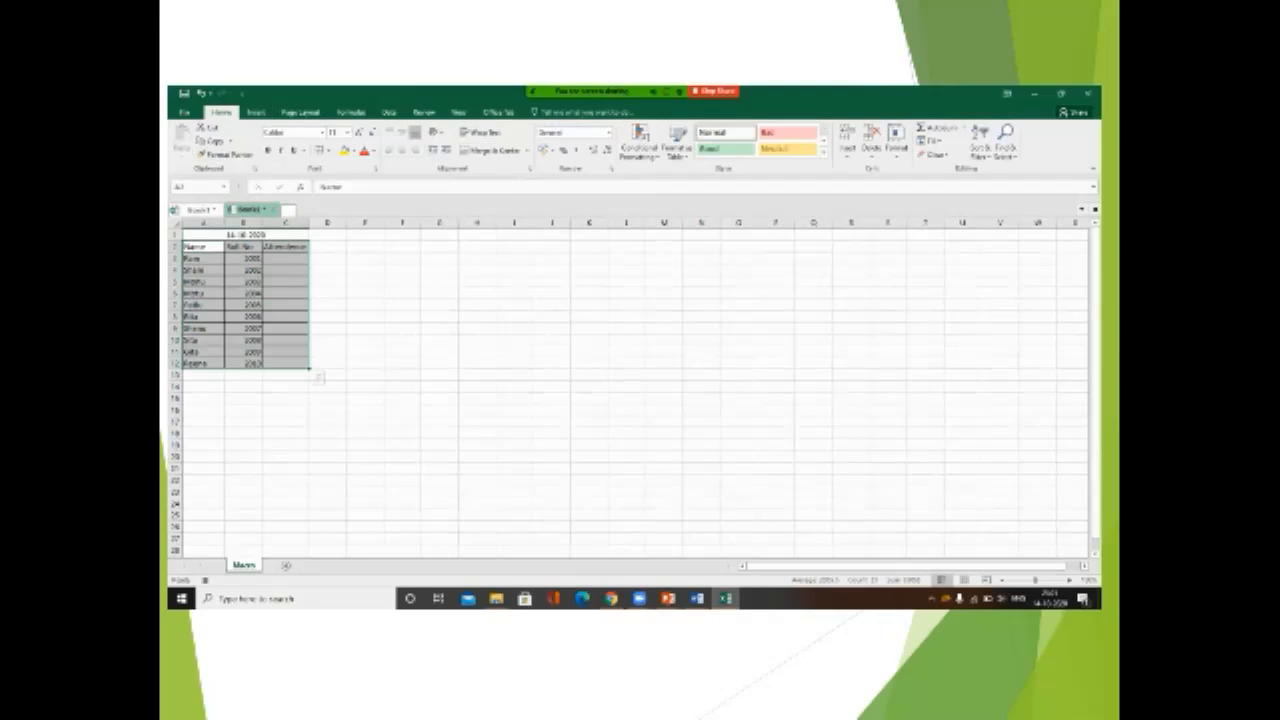
click(365, 293)
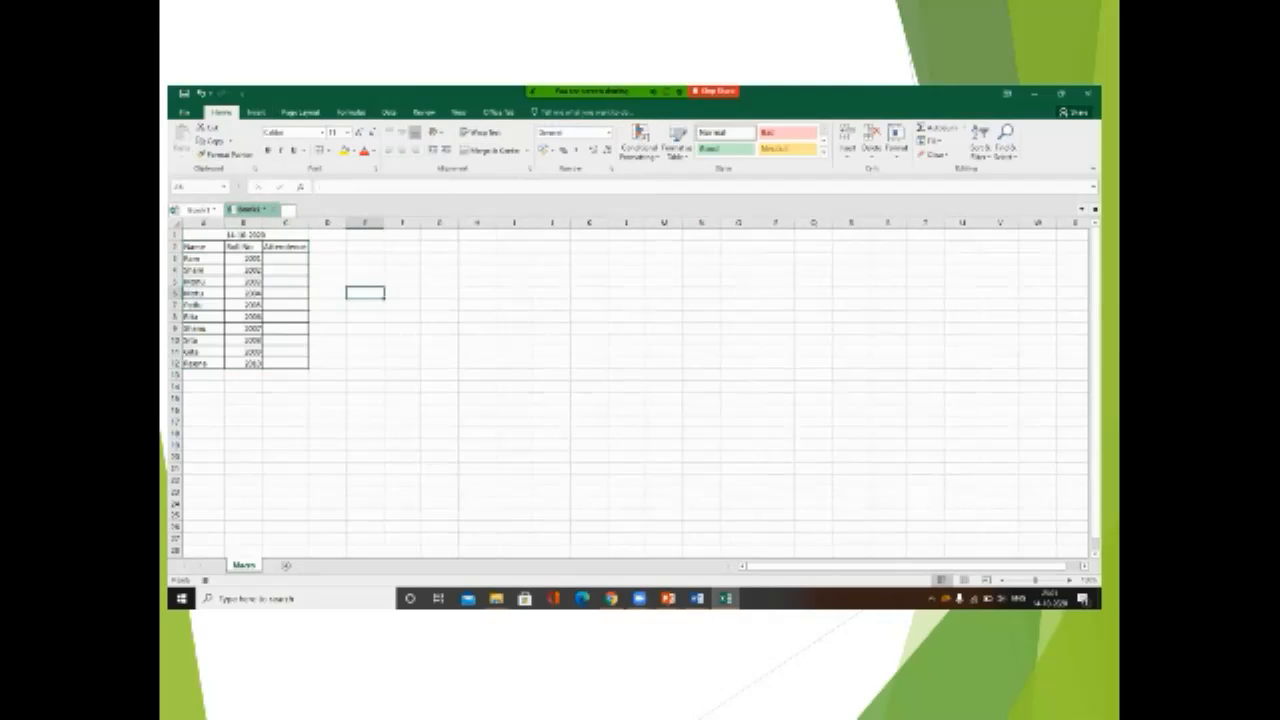
mouse_move(196, 246)
mouse_down()
mouse_move(290, 316)
mouse_move(300, 366)
mouse_up()
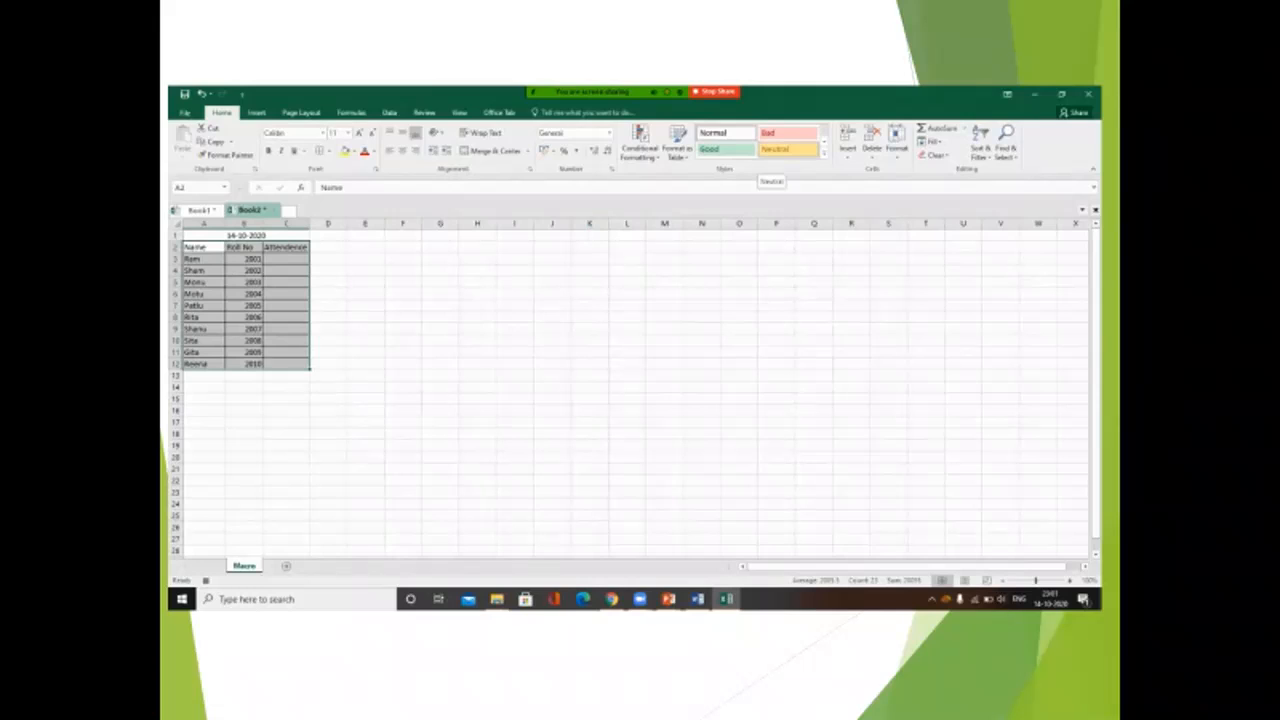
click(930, 142)
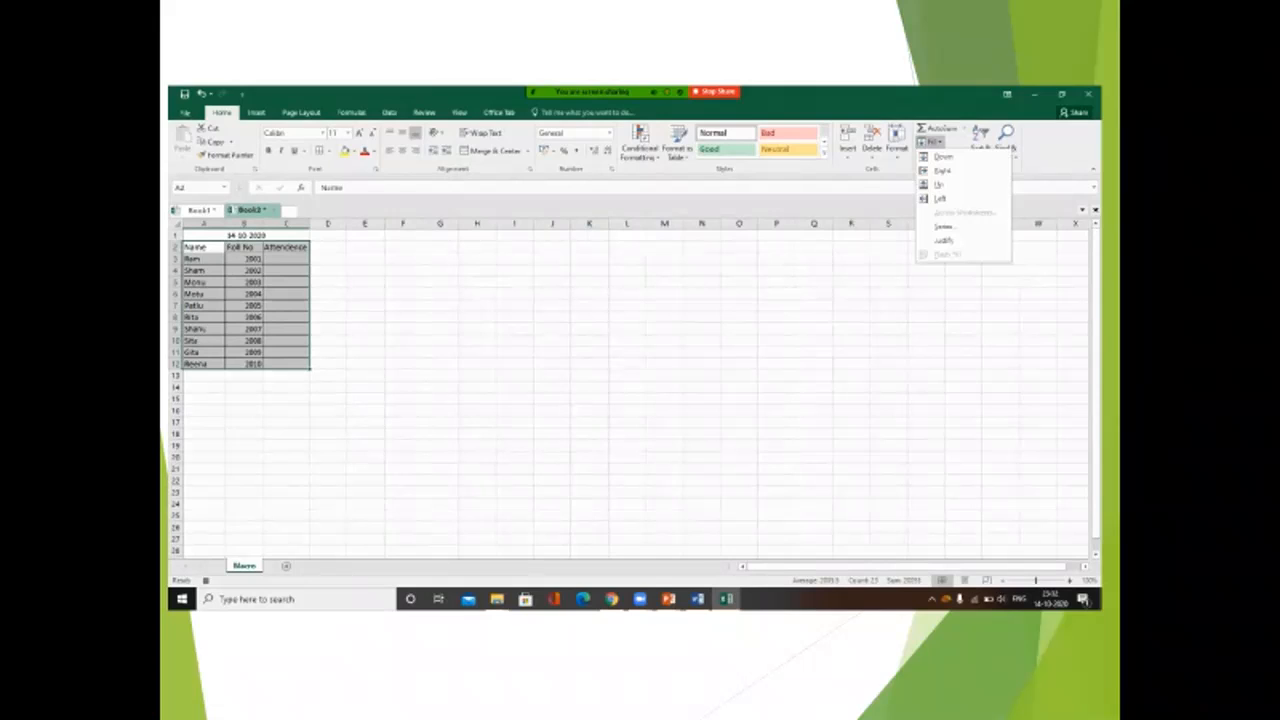
key(Escape)
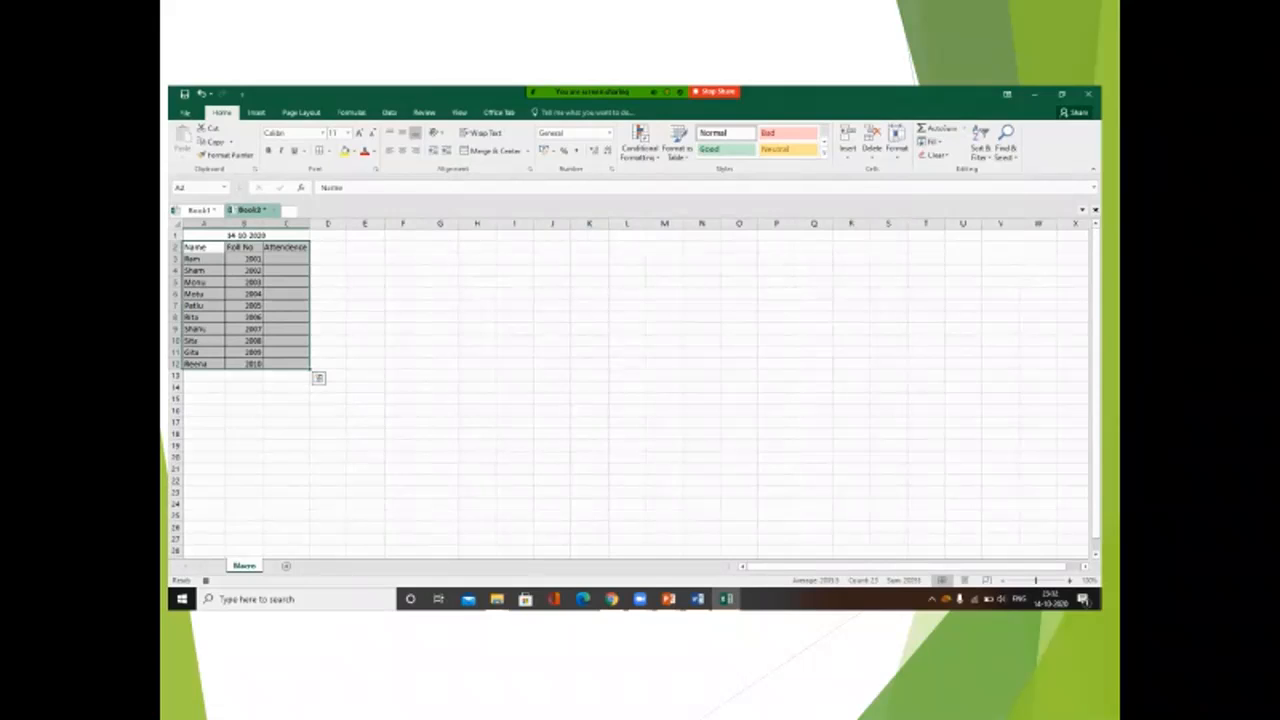
click(403, 341)
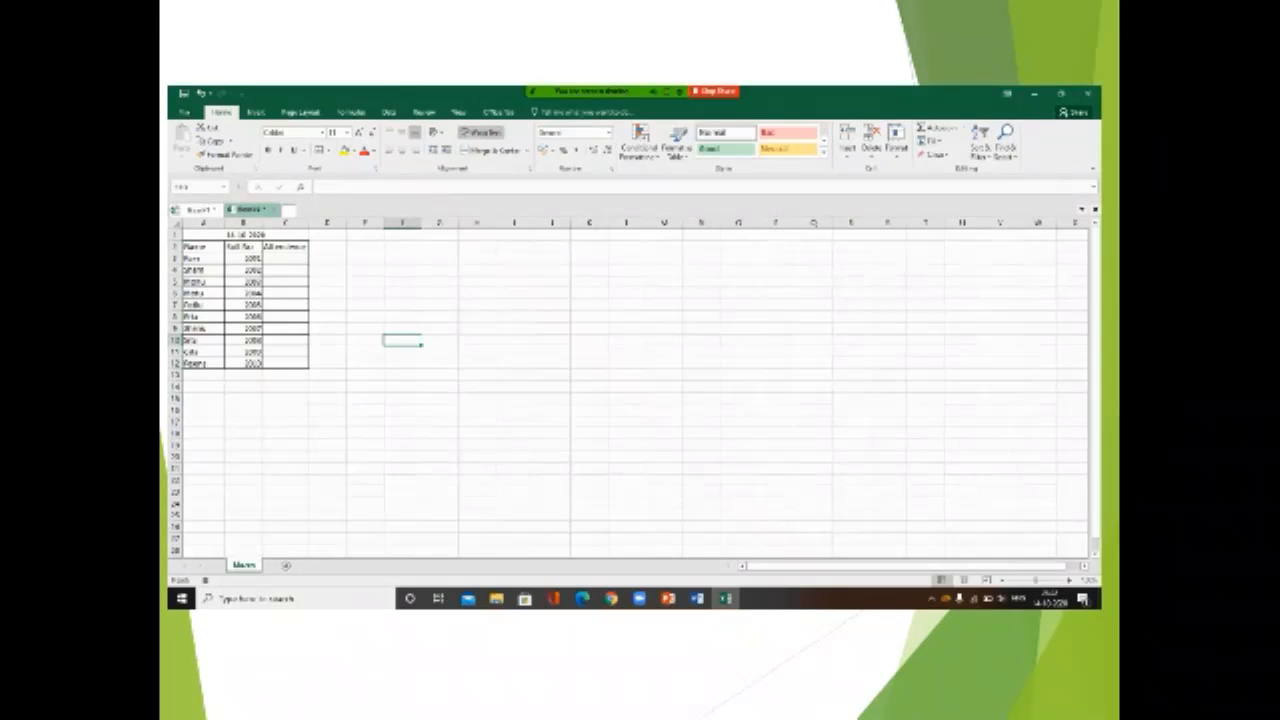
Stop recording the macro
click(458, 112)
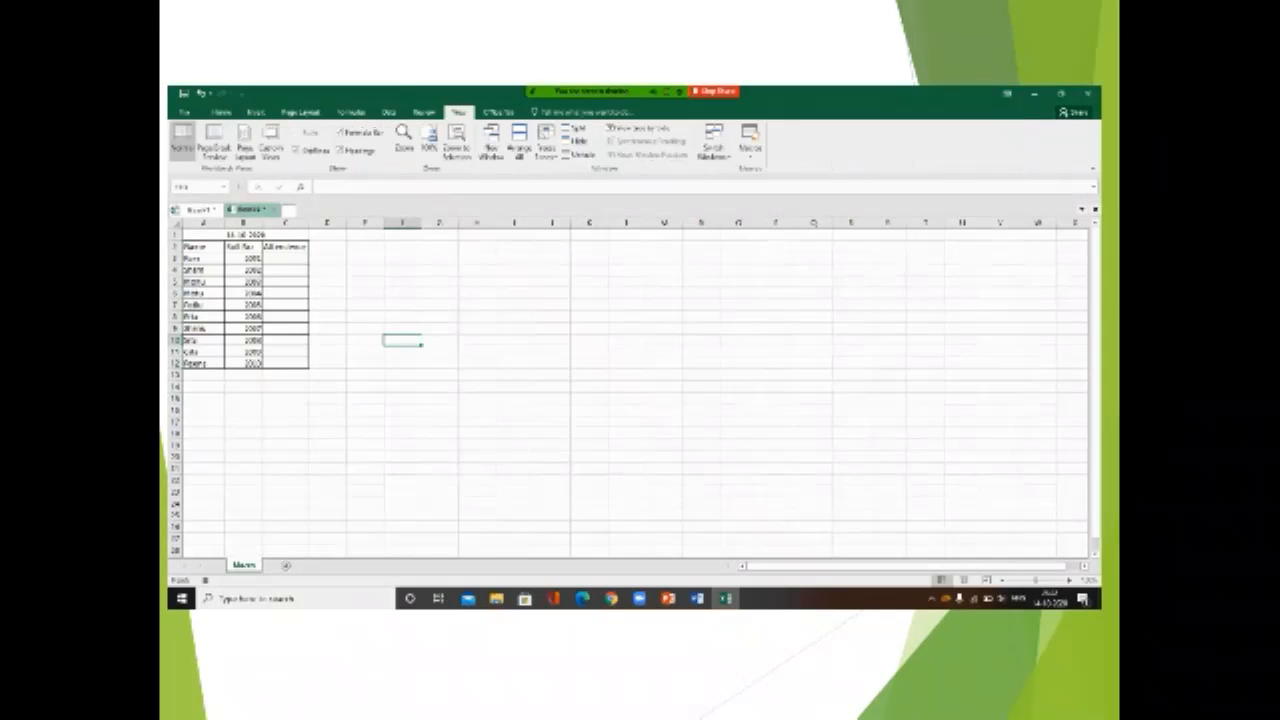
click(749, 150)
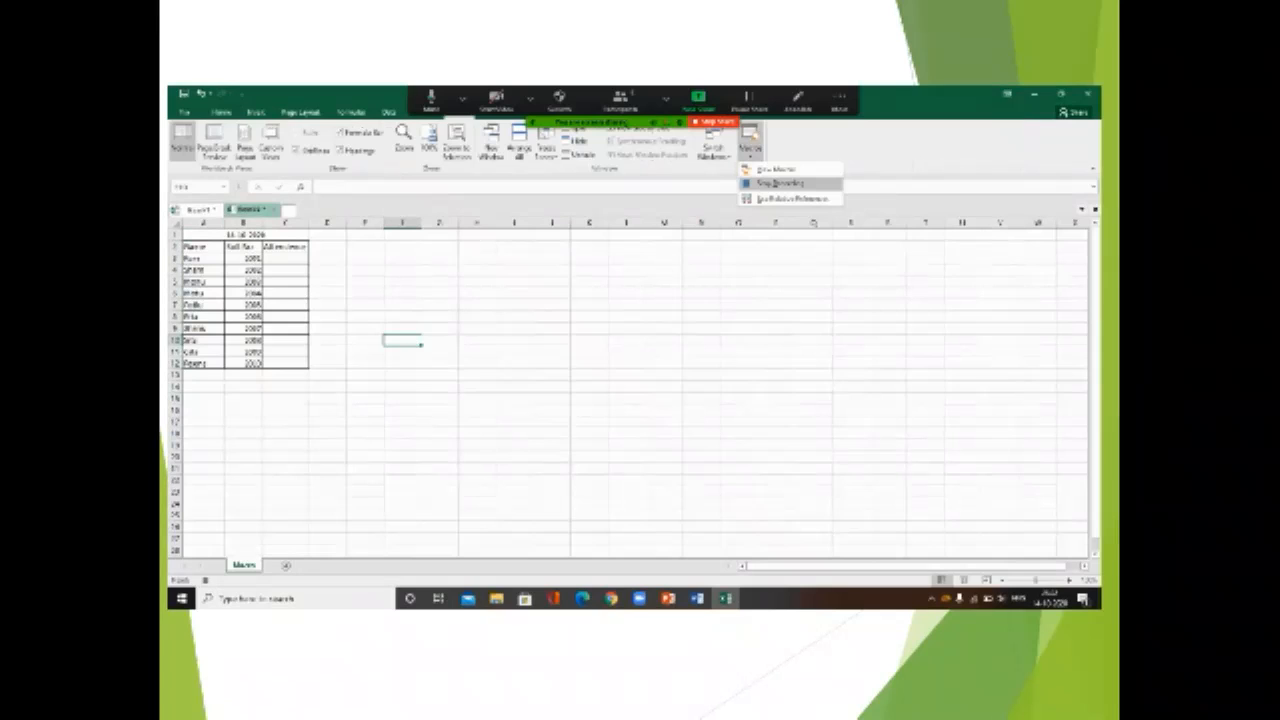
click(780, 183)
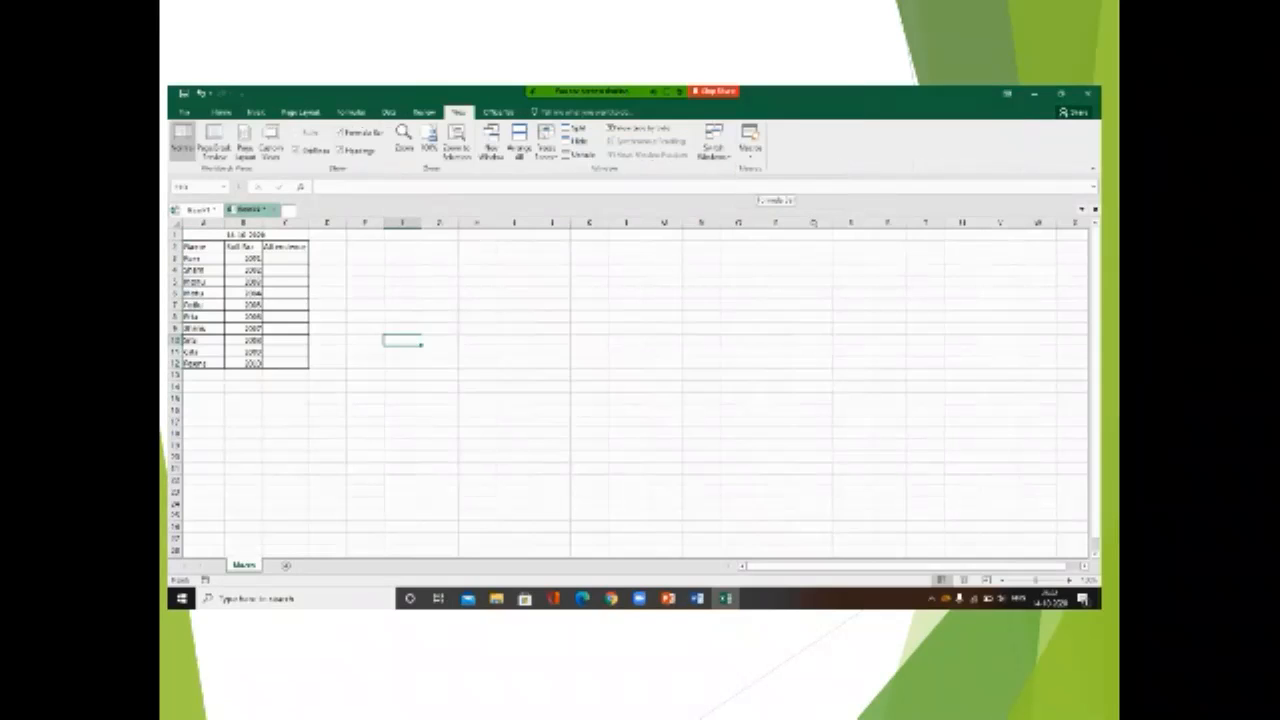
Create new blank workbooks and run the student table macro in the last one
click(750, 150)
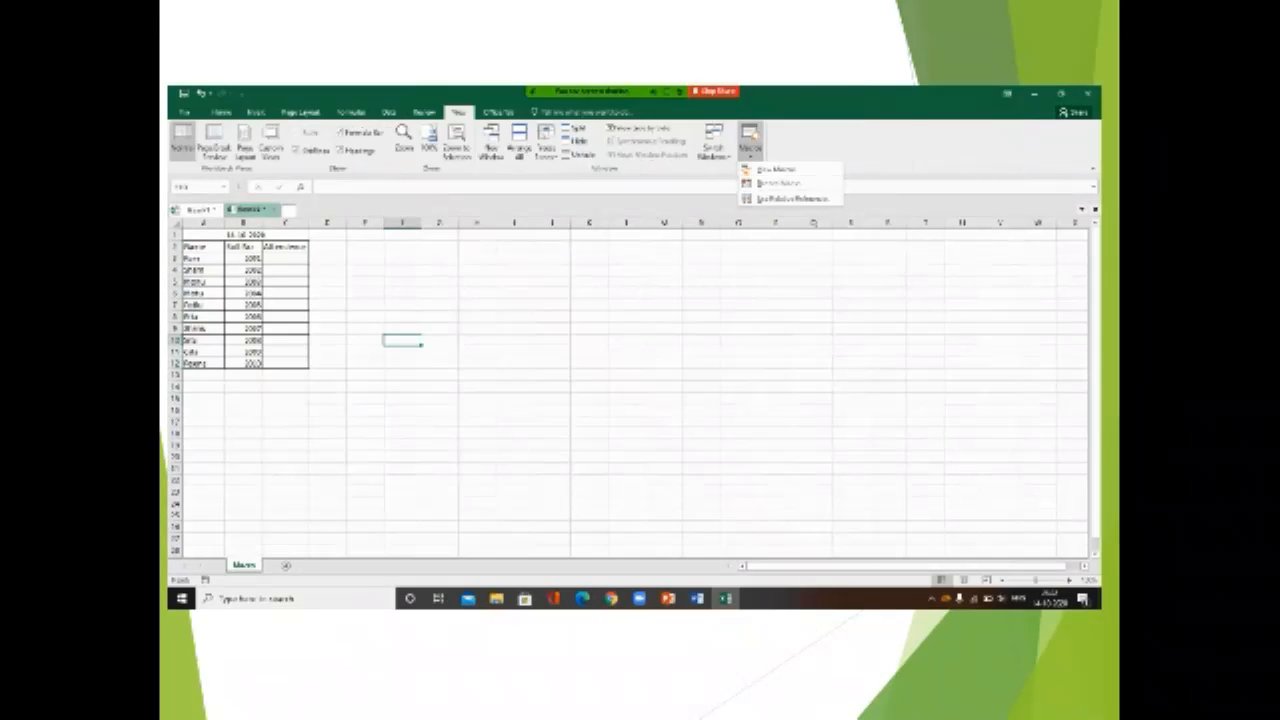
click(184, 112)
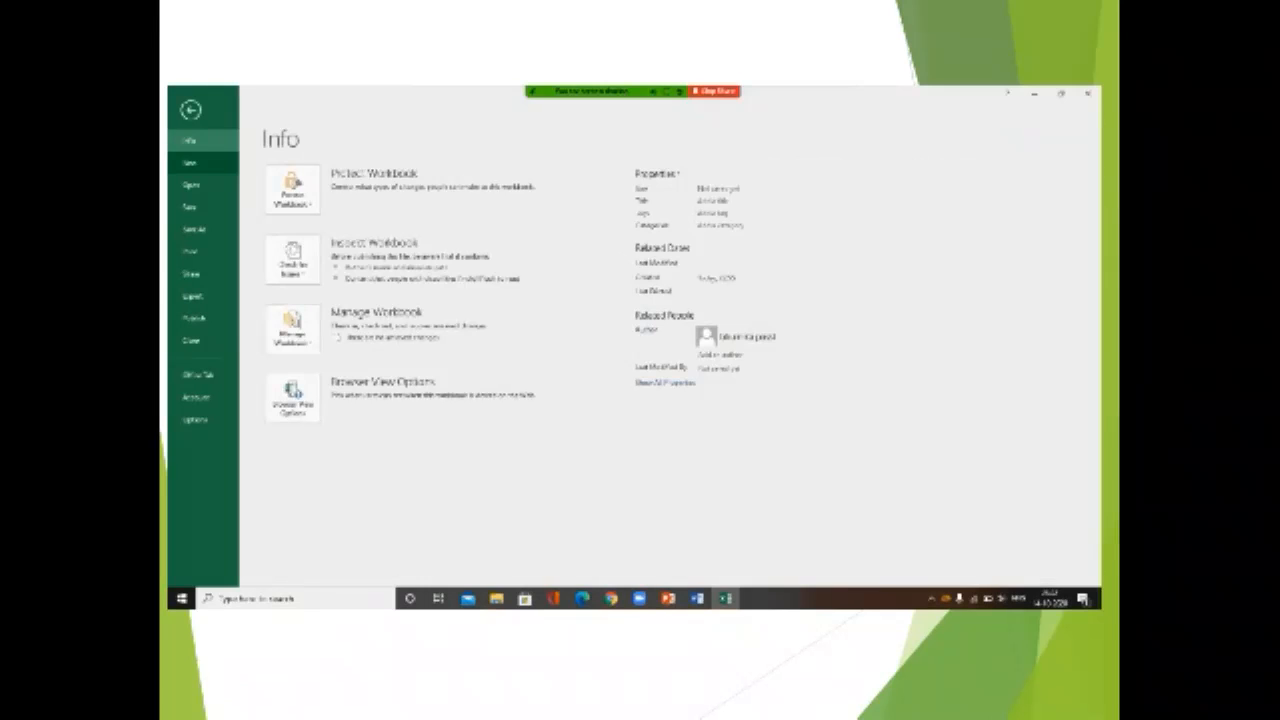
click(192, 162)
click(300, 183)
click(328, 305)
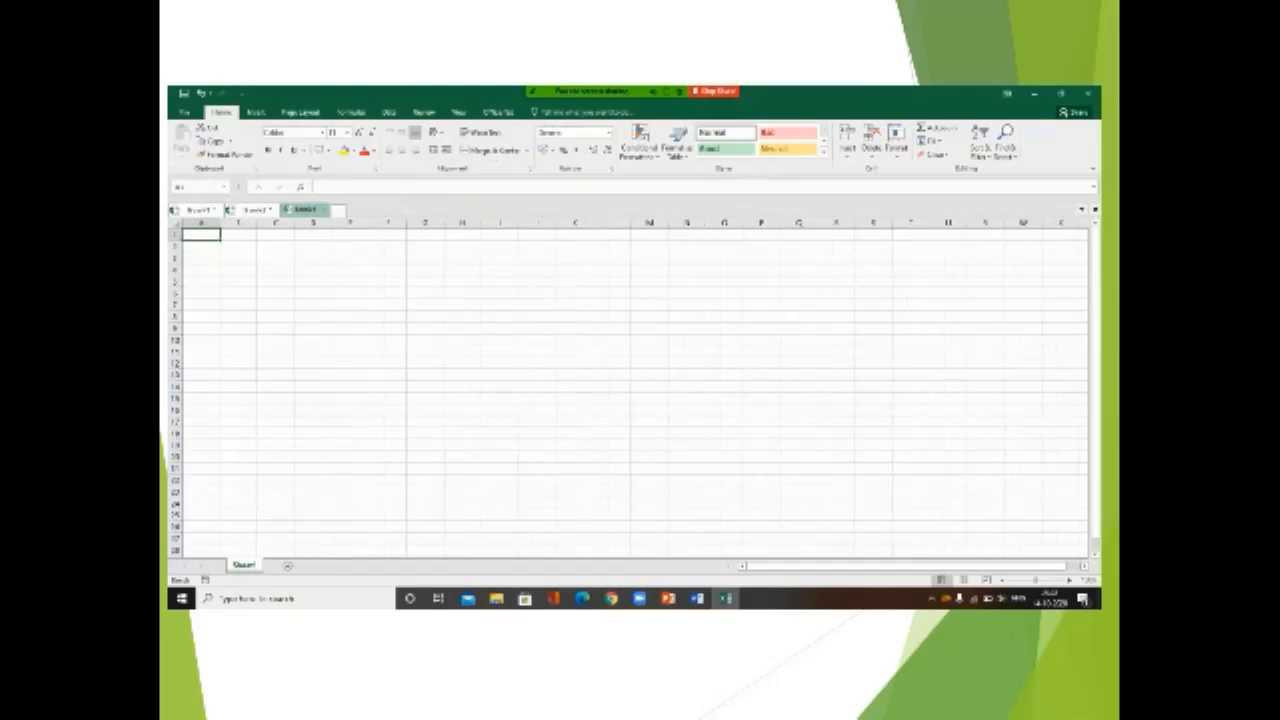
key(ctrl+n)
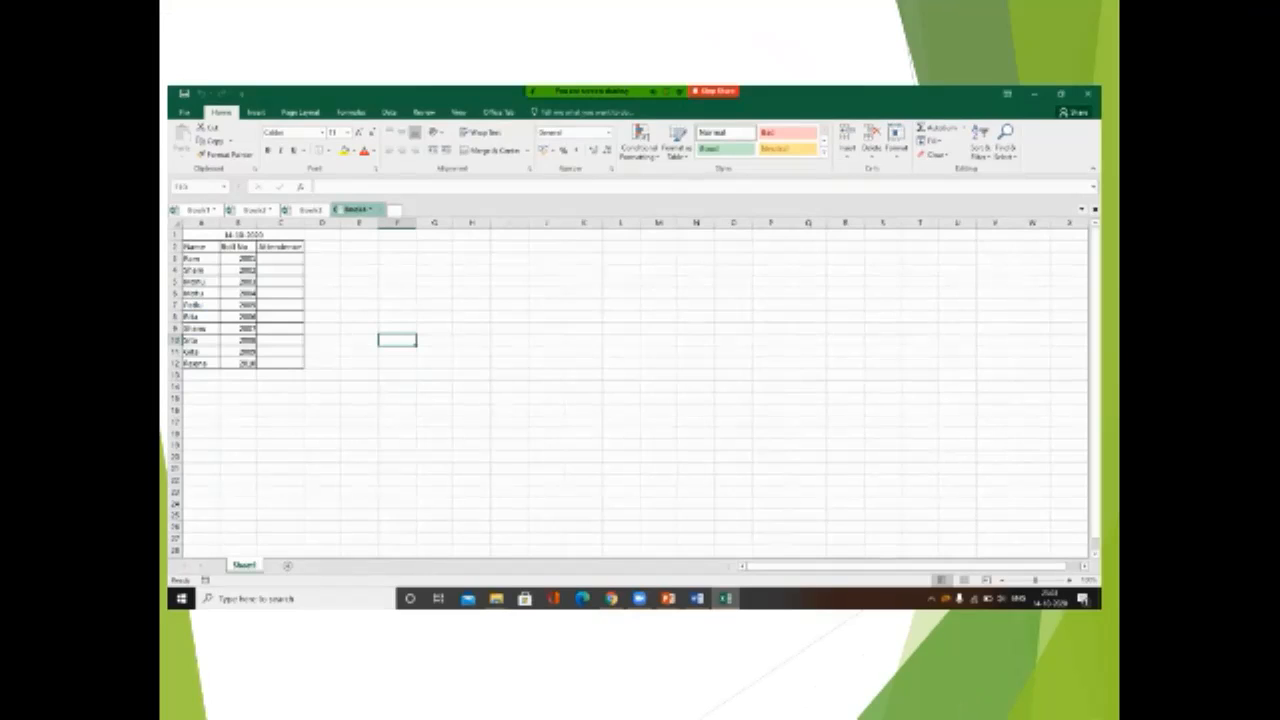
drag(193, 246, 290, 366)
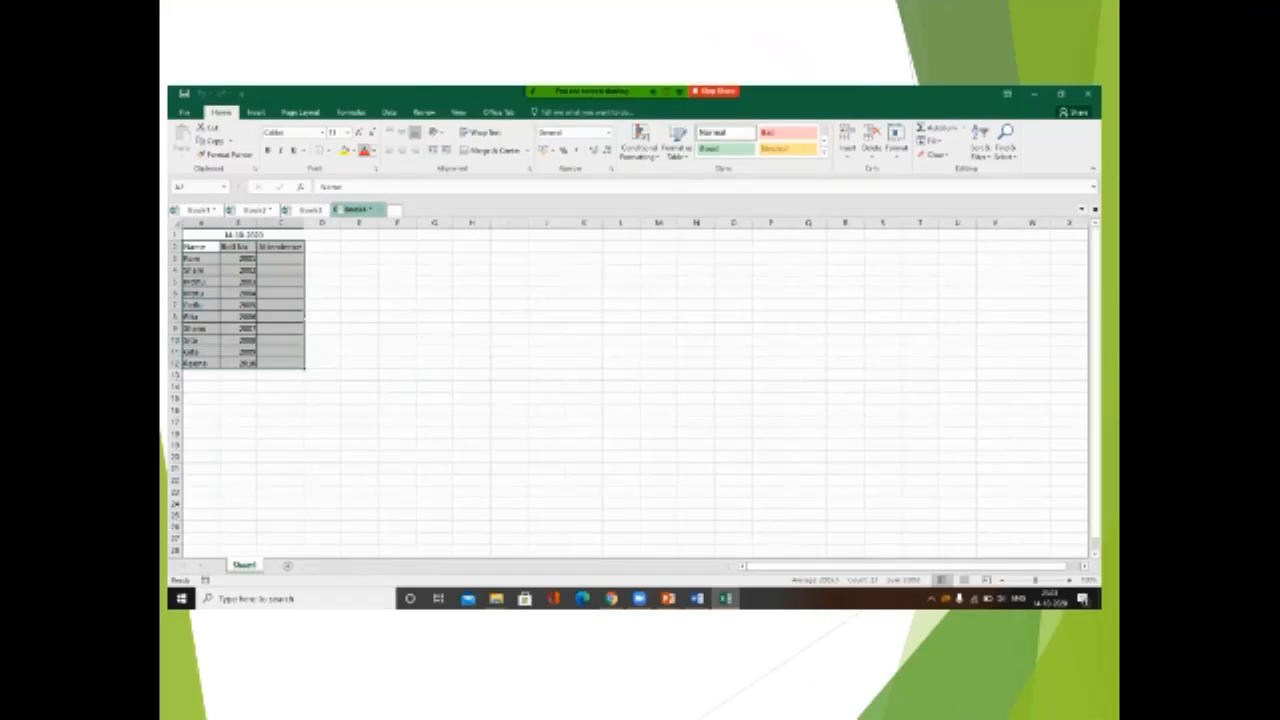
click(364, 150)
key(ctrl+z)
click(325, 292)
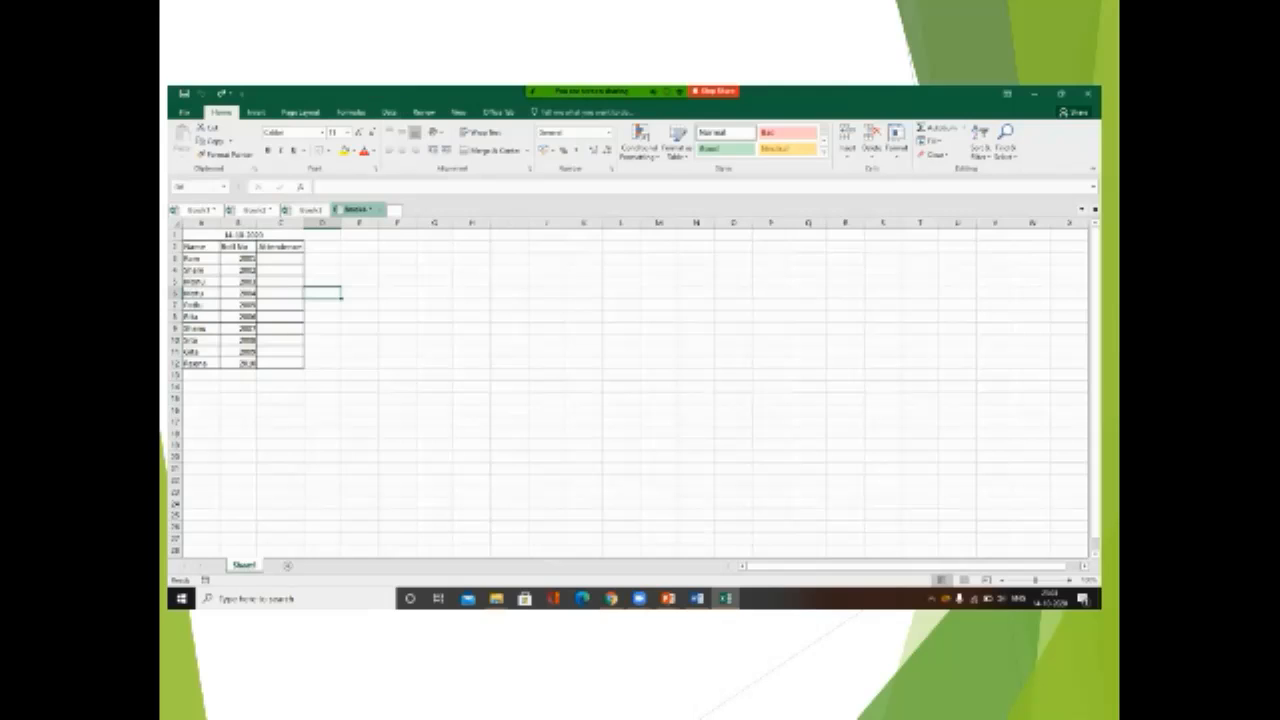
Start a new macro recording setup and assign a Ctrl shortcut key, leaving the description empty
click(458, 112)
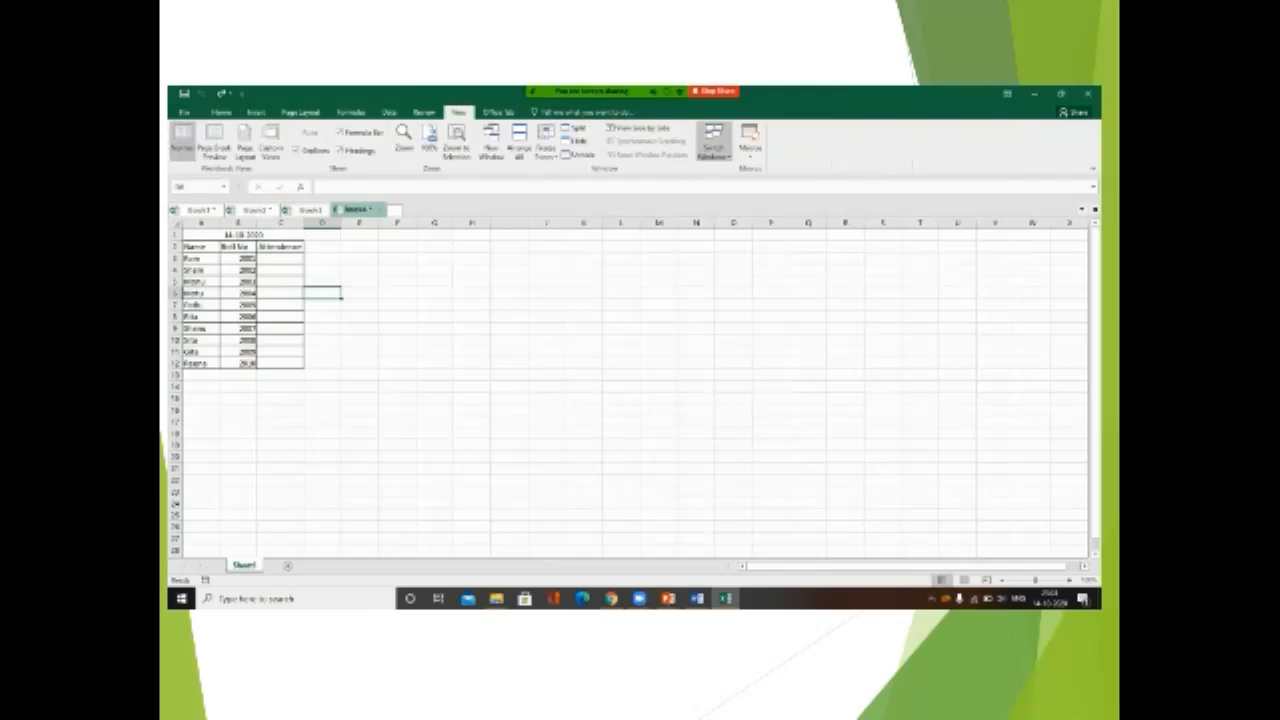
click(750, 148)
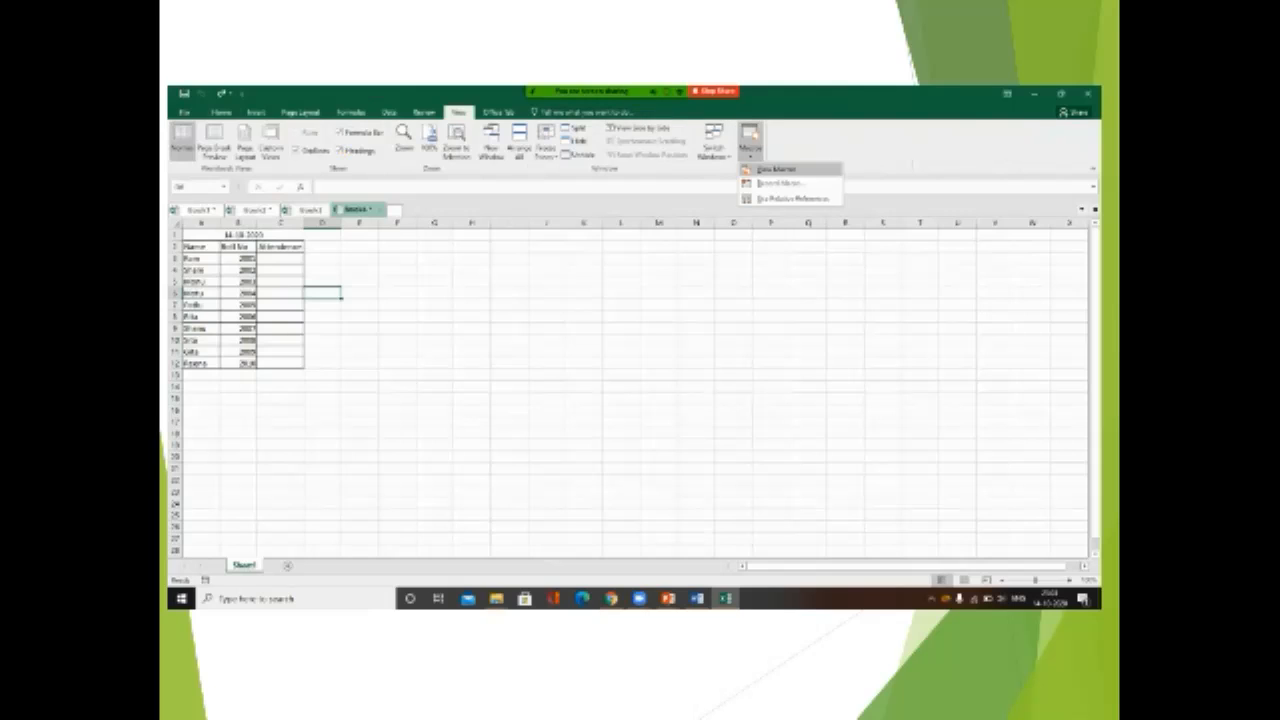
click(780, 183)
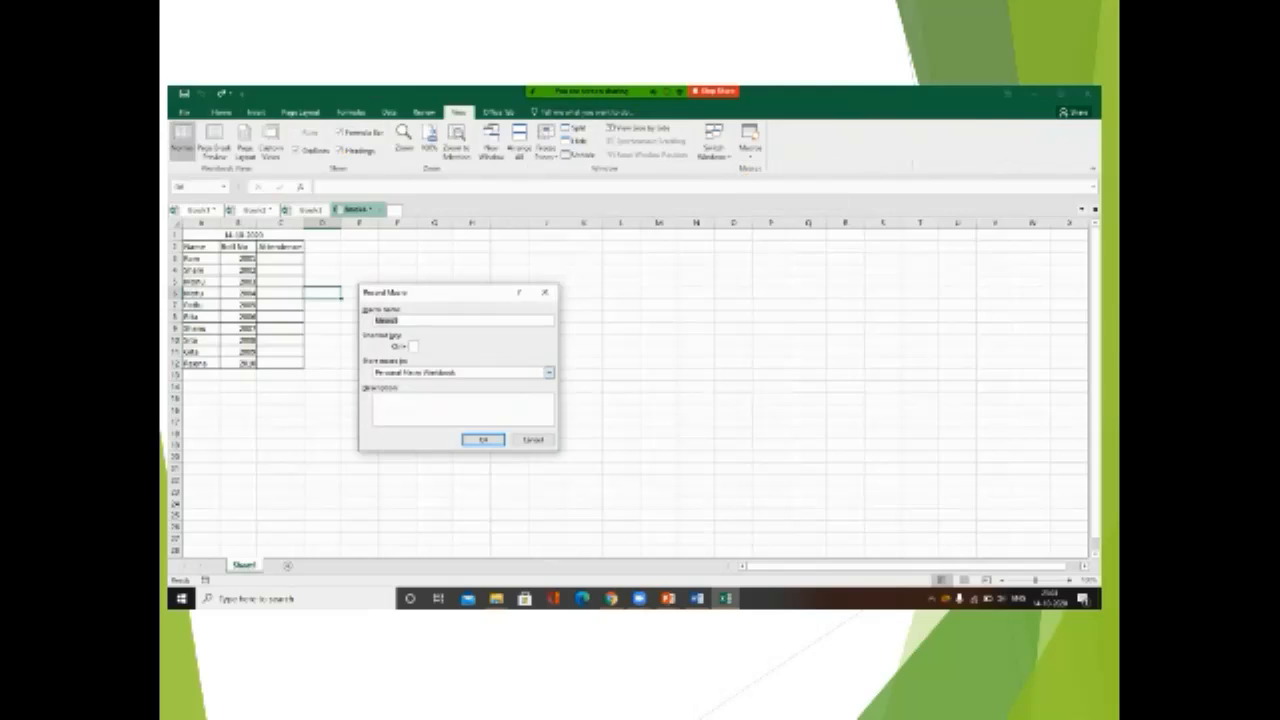
click(413, 346)
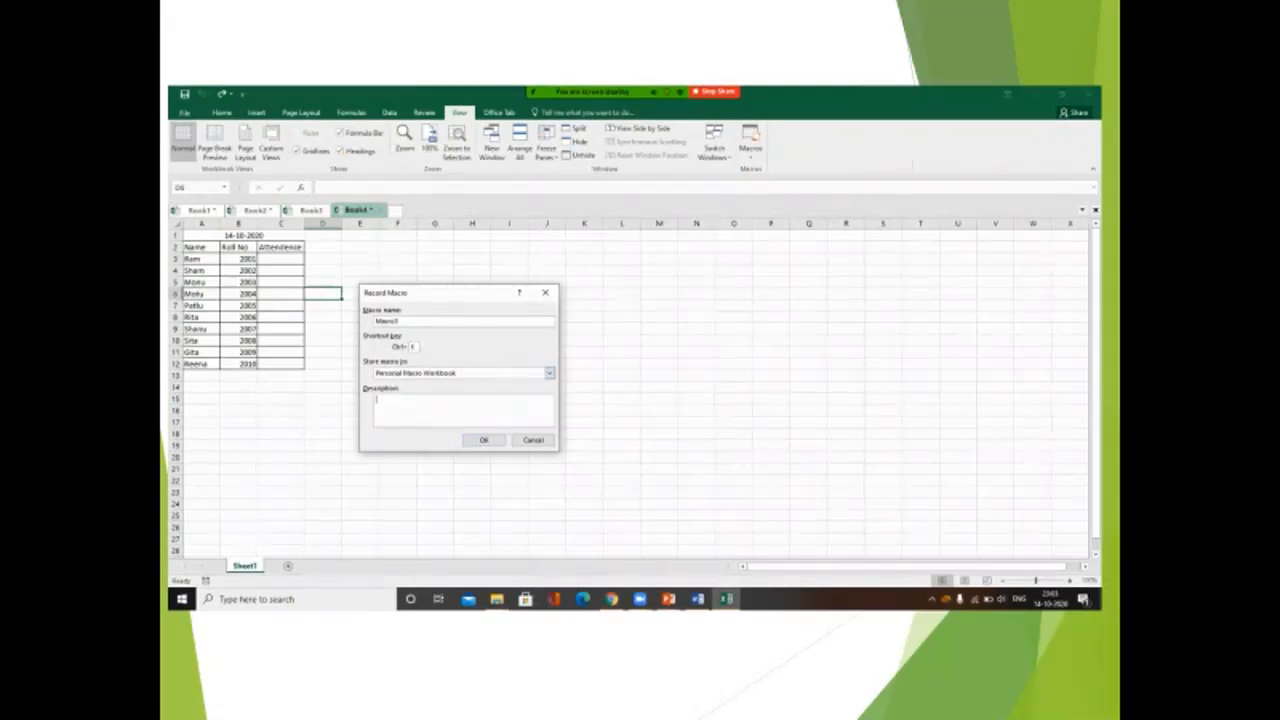
text(hi)
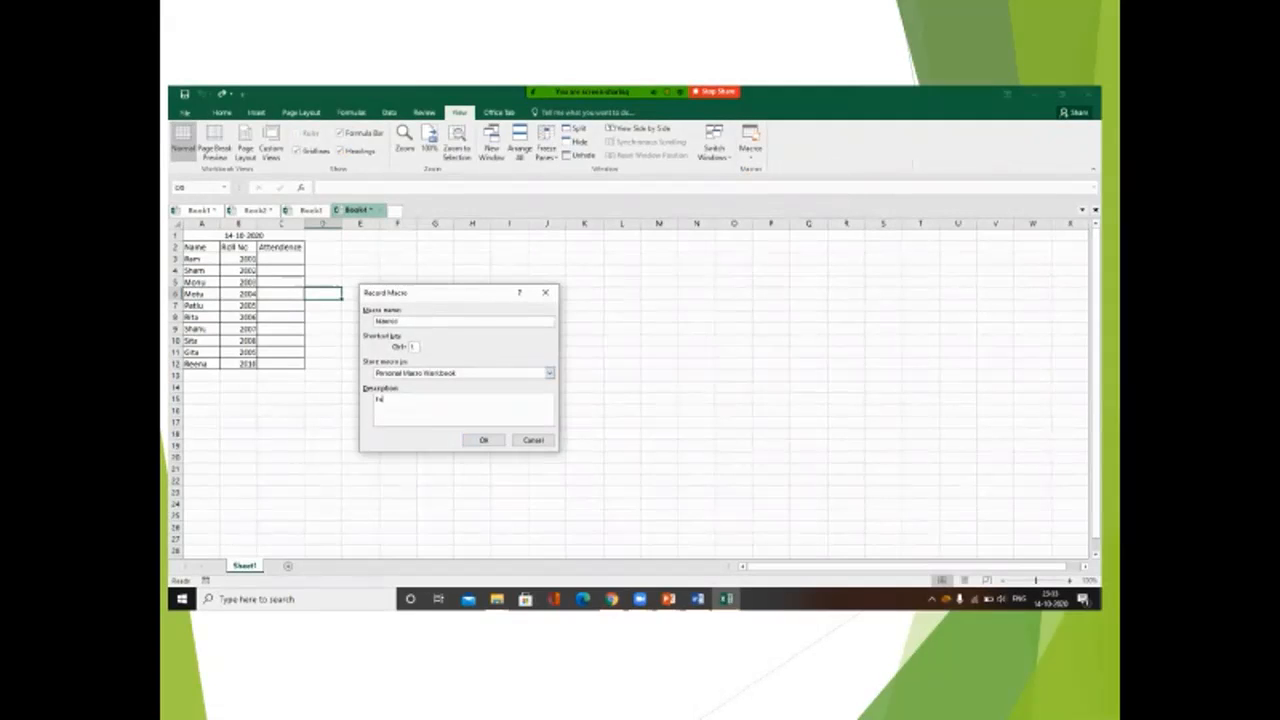
key(BackSpace)
key(BackSpace)
Name the macro color and start recording it, storing it in the Personal Macro Workbook
click(402, 321)
key(BackSpace)
key(BackSpace)
key(BackSpace)
key(BackSpace)
key(BackSpace)
key(BackSpace)
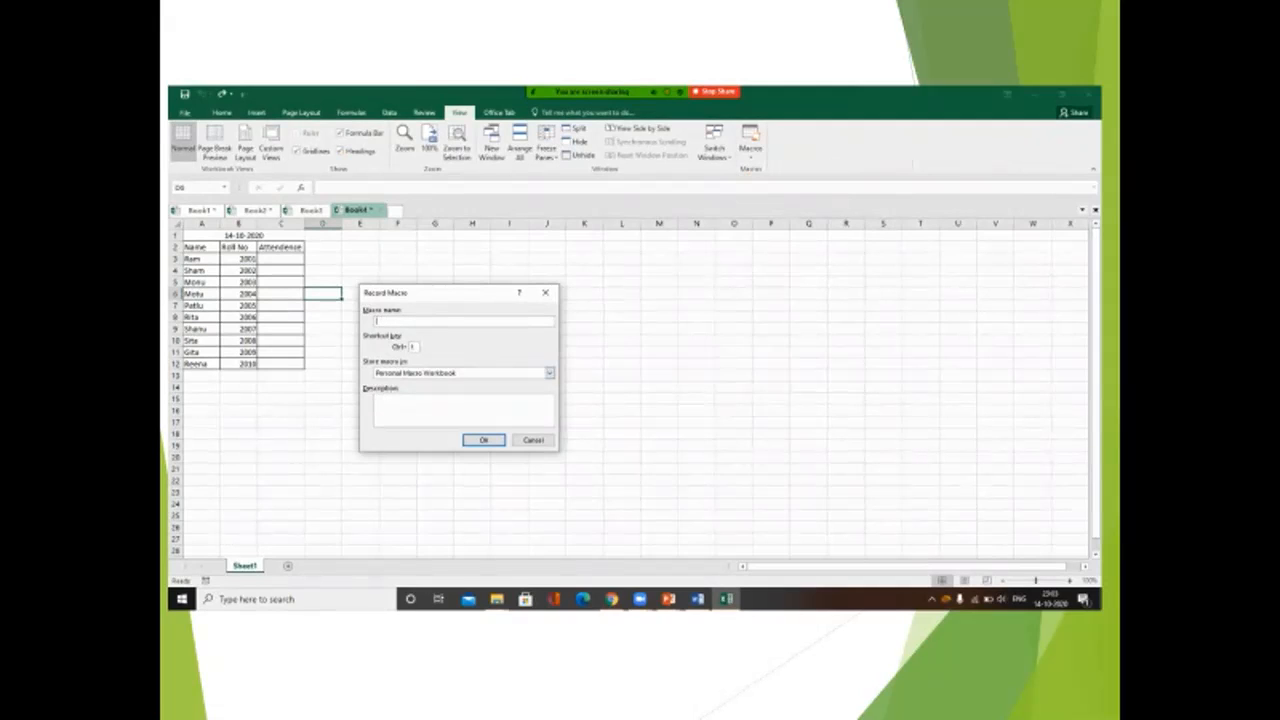
text(color)
key(Return)
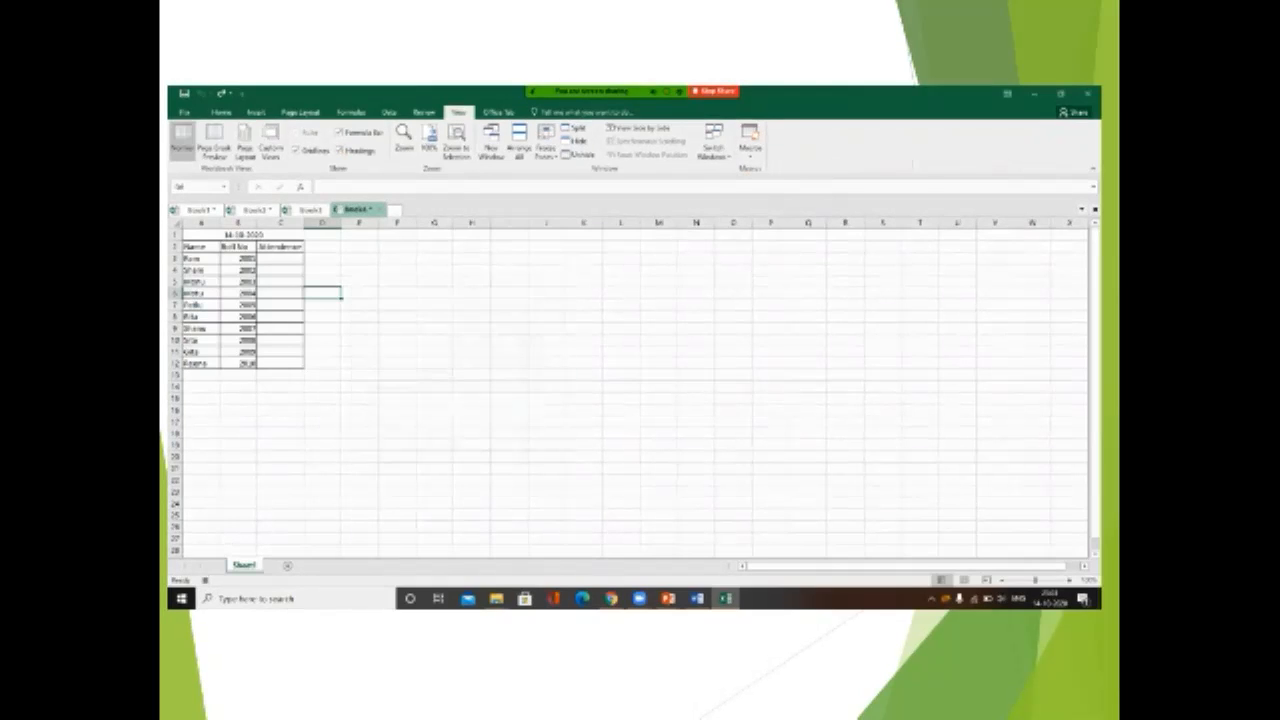
Increase the font size of the student table in cells A2 to C12 to 16
click(435, 375)
drag(201, 247, 284, 364)
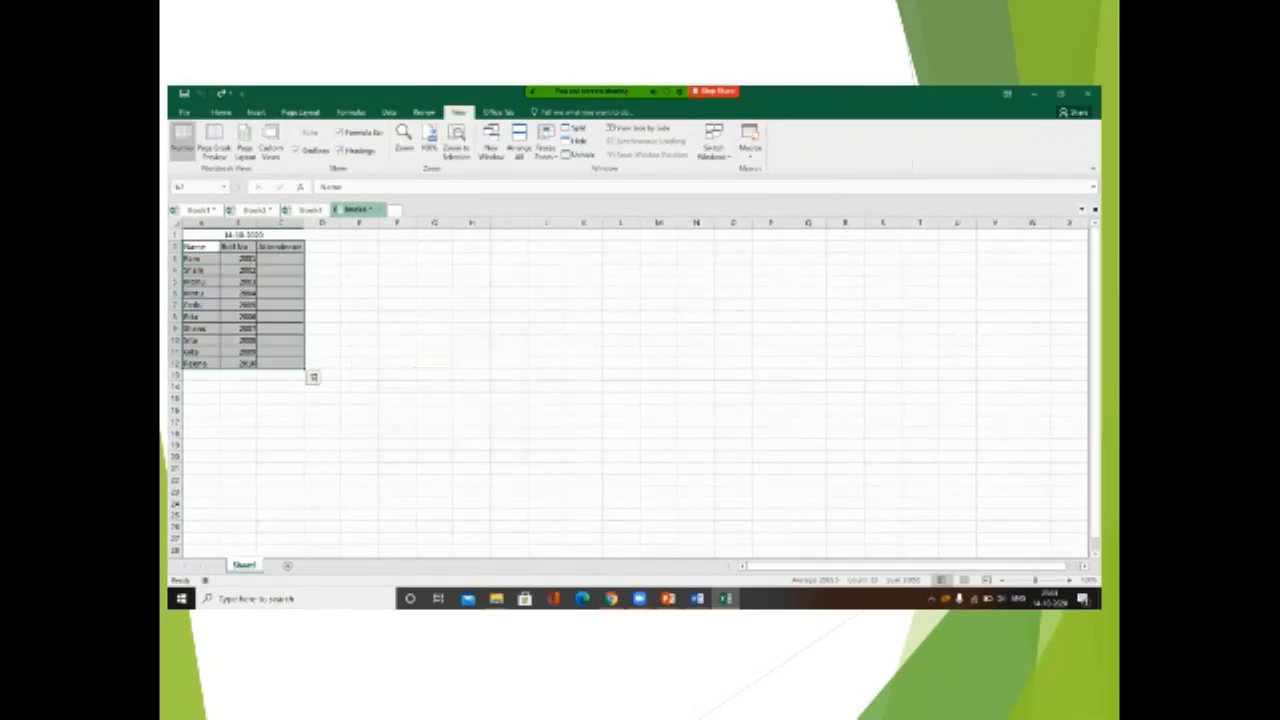
click(184, 112)
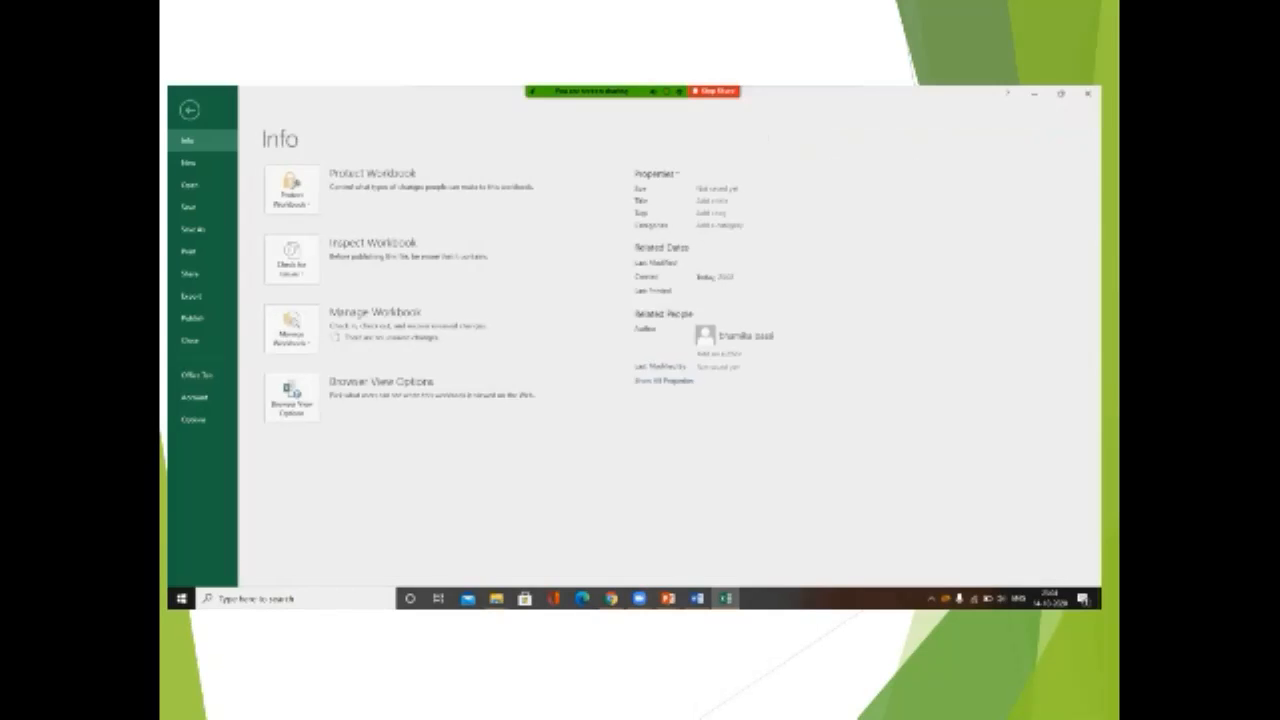
key(Escape)
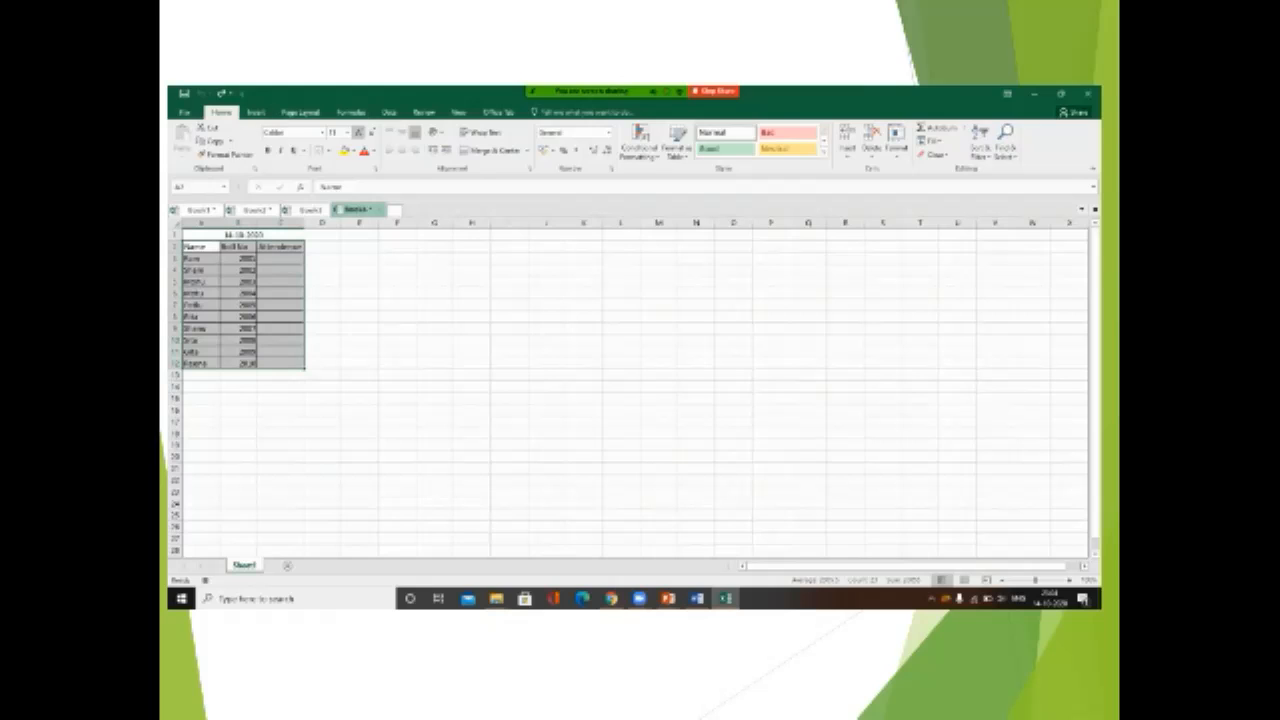
click(357, 132)
click(357, 132)
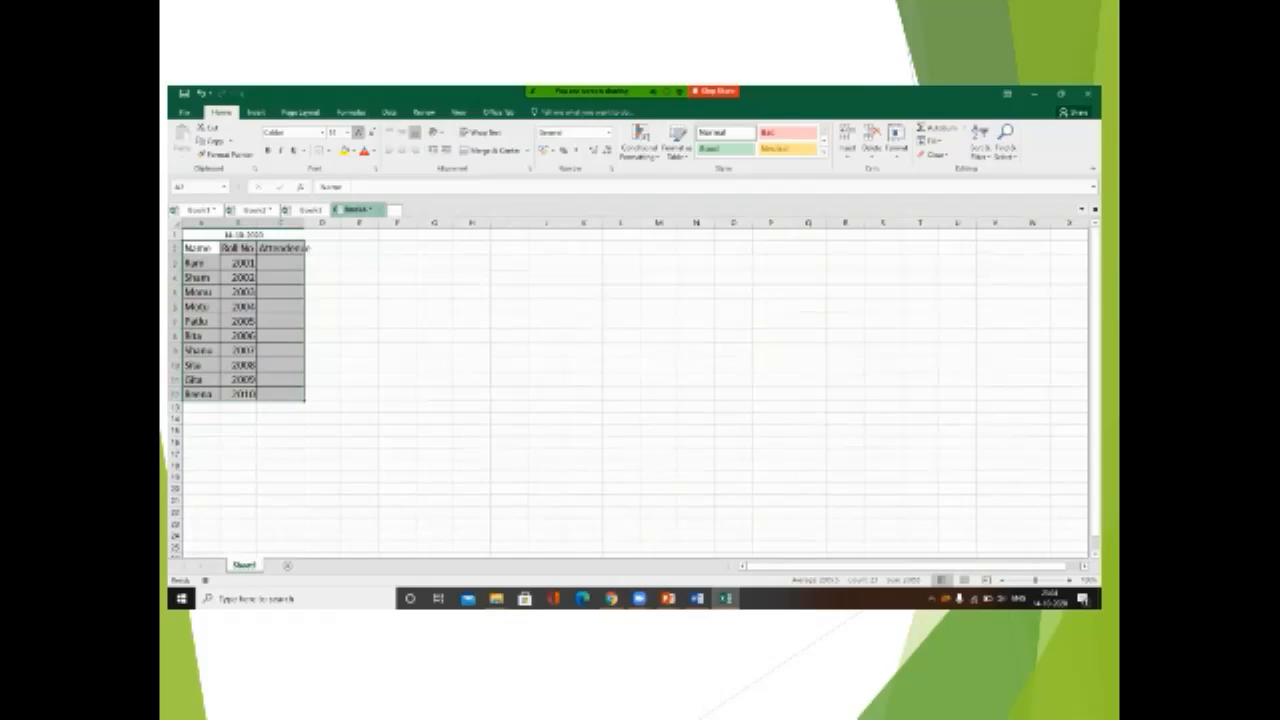
click(357, 132)
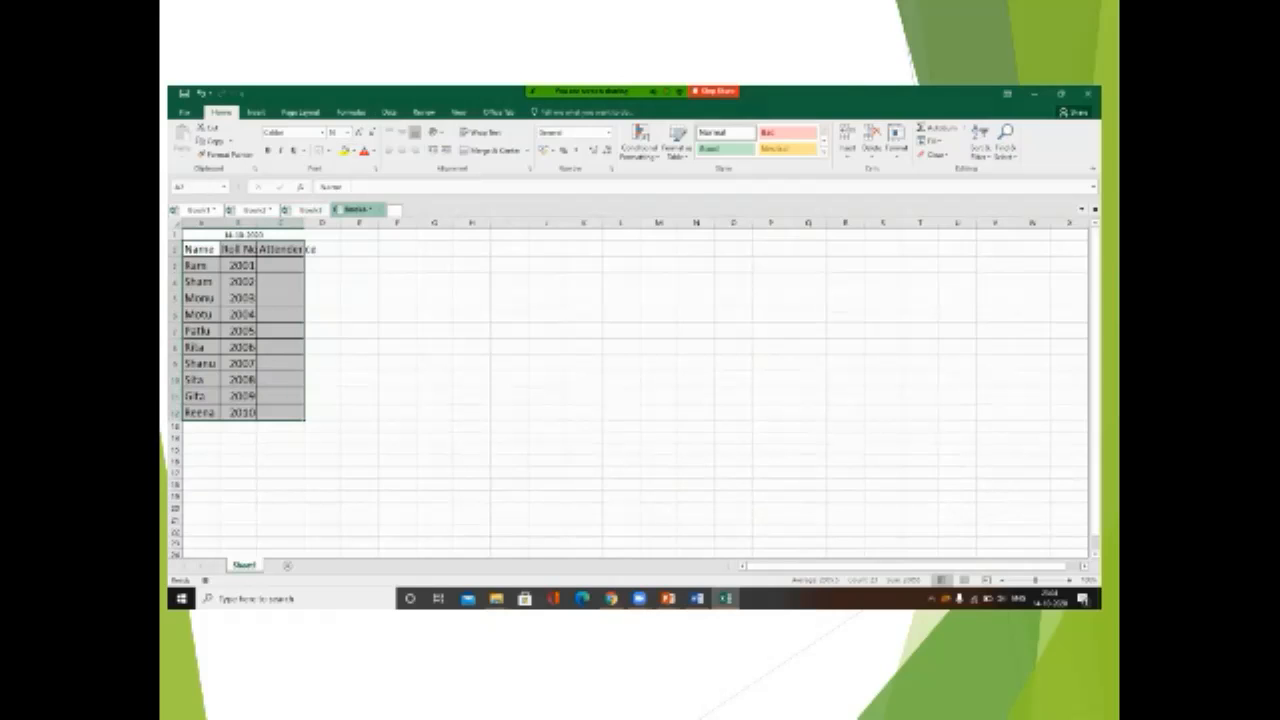
AutoFit the widths of columns A, B and C to the enlarged table text
double_click(220, 223)
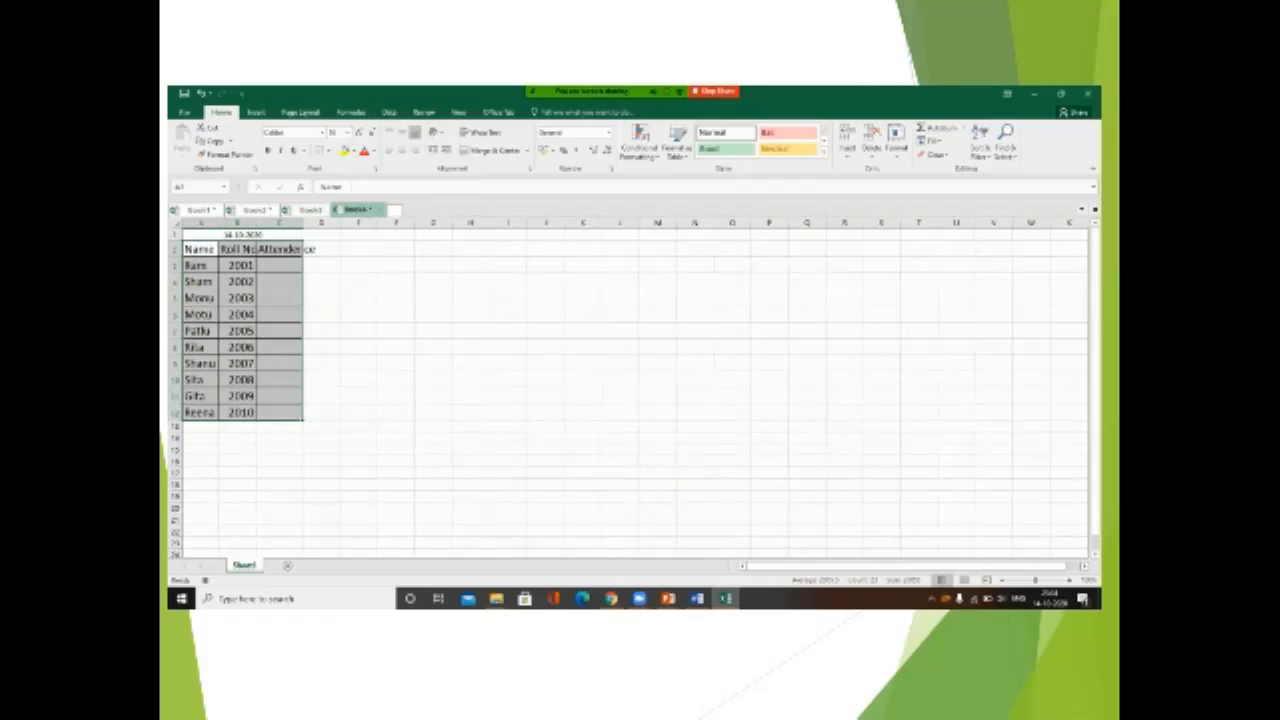
double_click(256, 223)
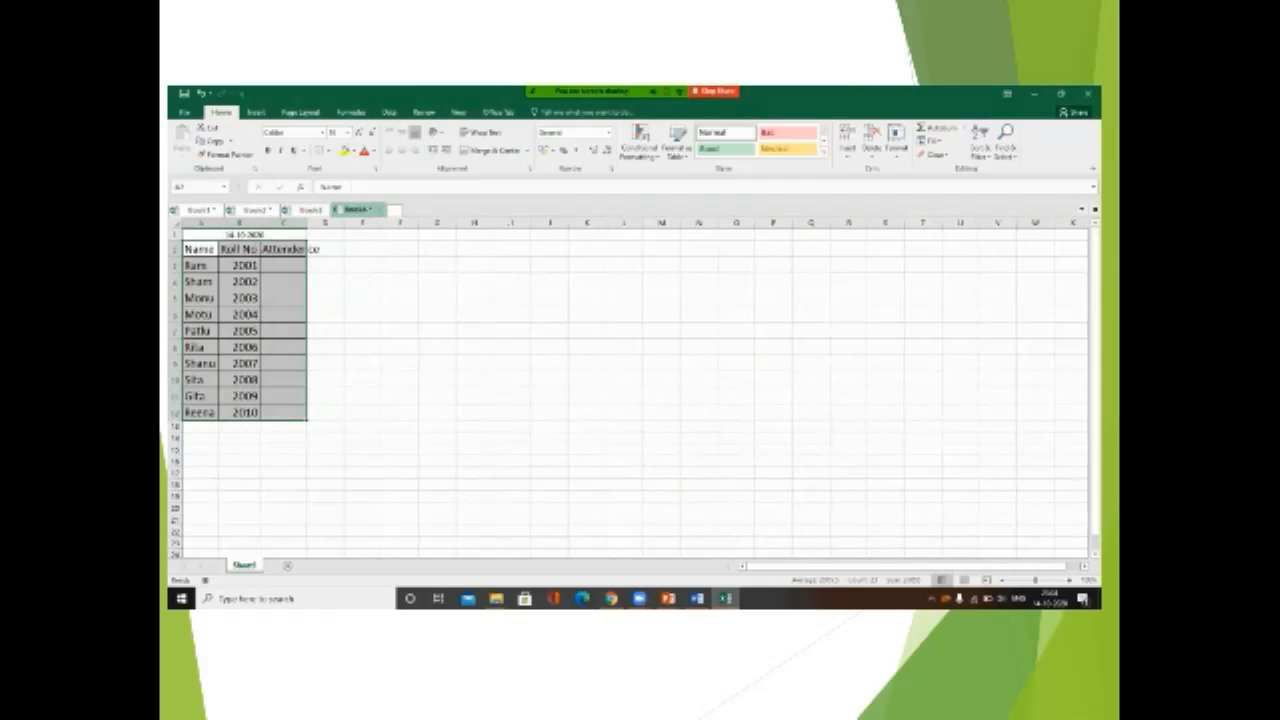
double_click(306, 223)
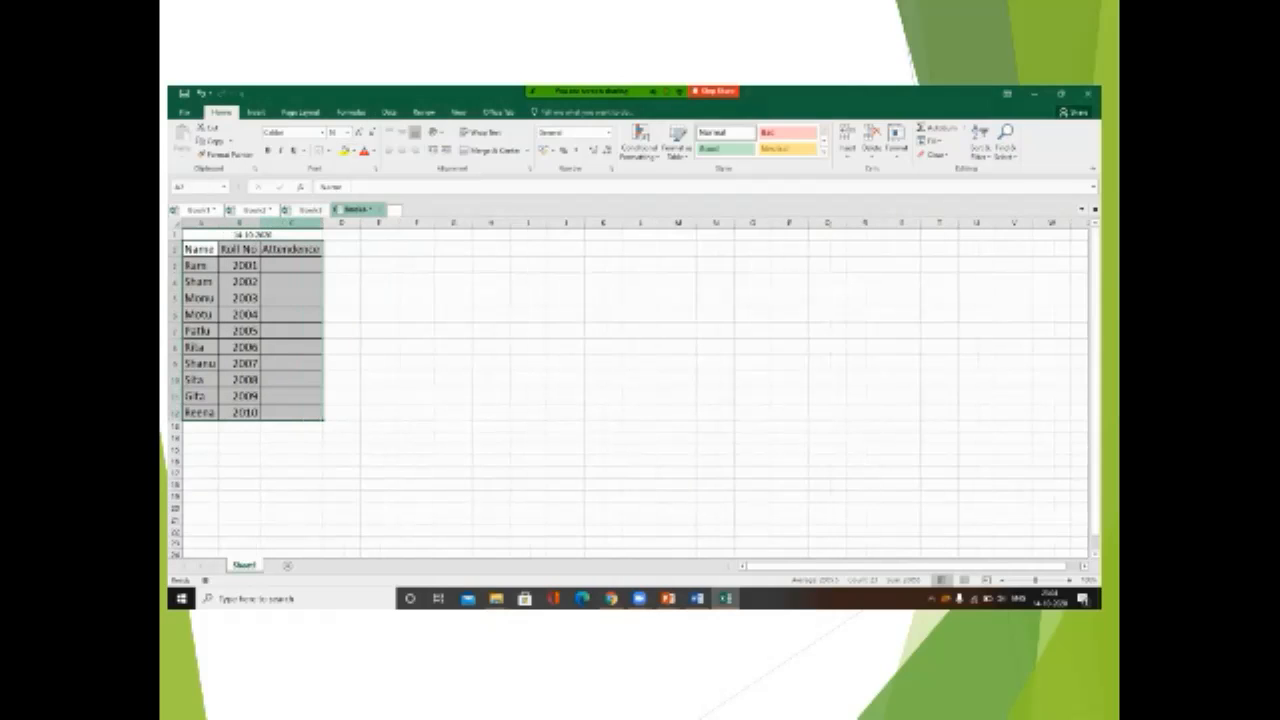
Set the font color of the student table in cells A2 to C12 to dark red
click(372, 151)
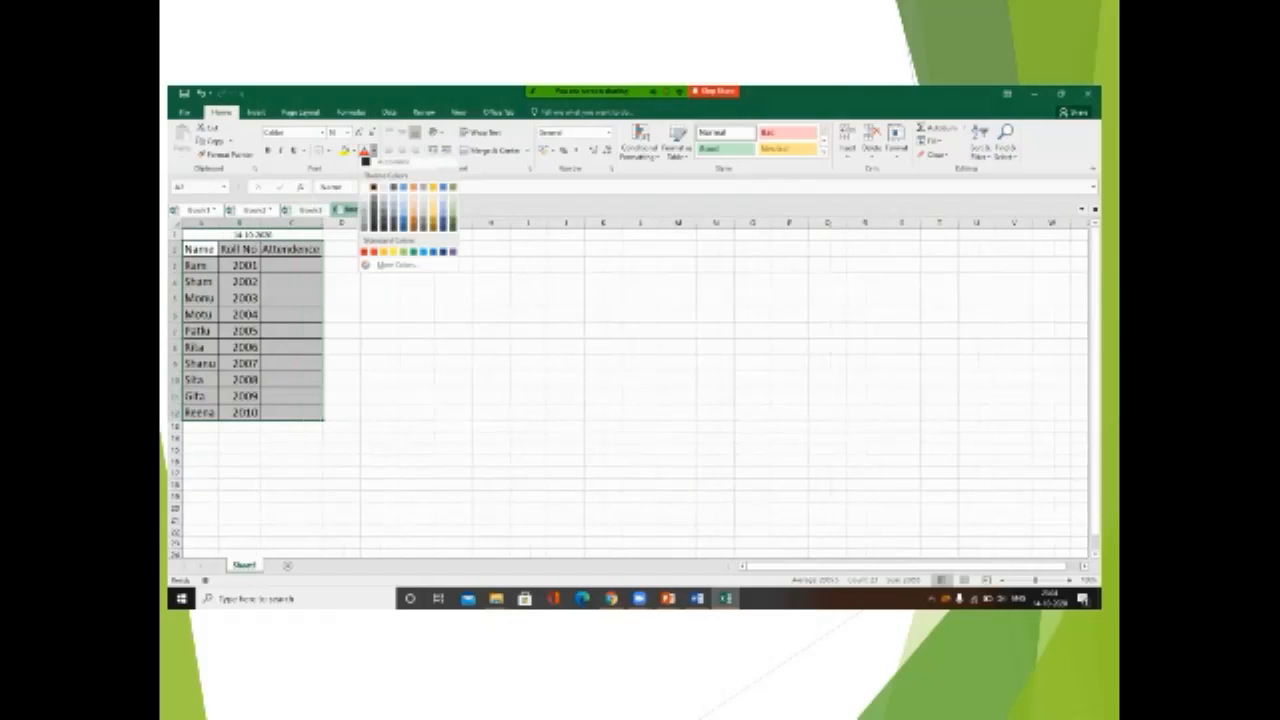
click(364, 256)
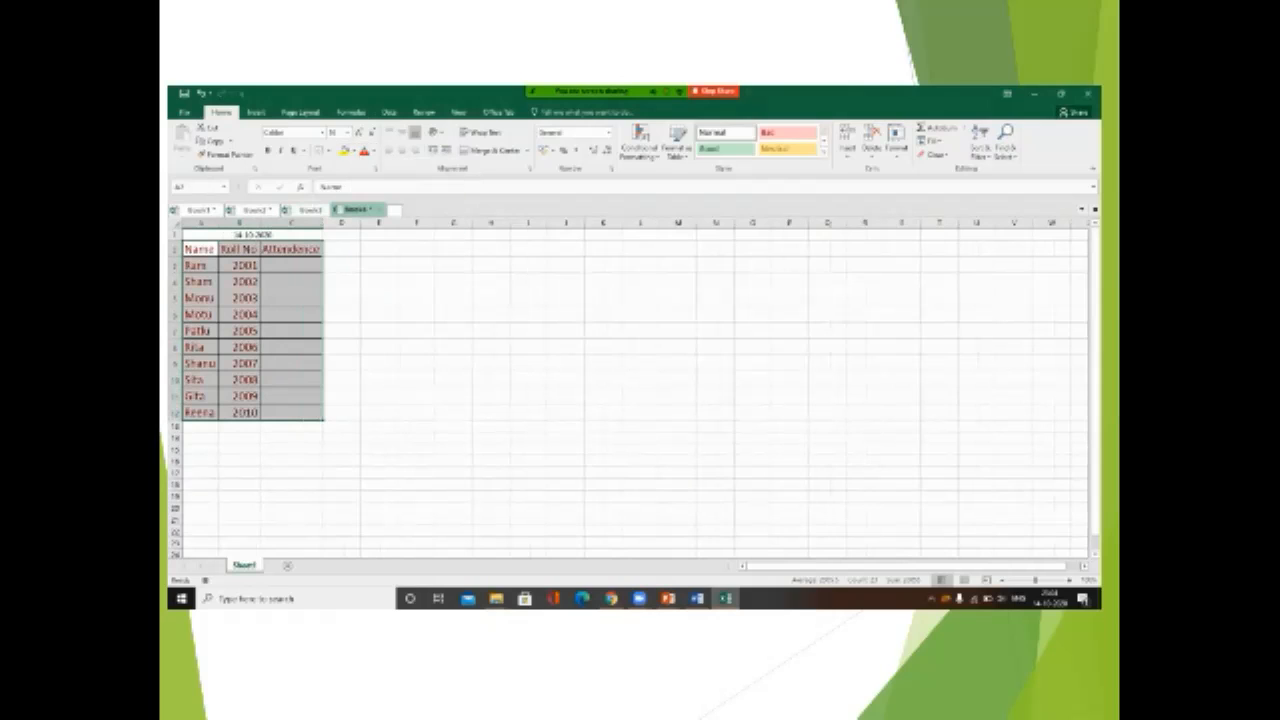
click(379, 249)
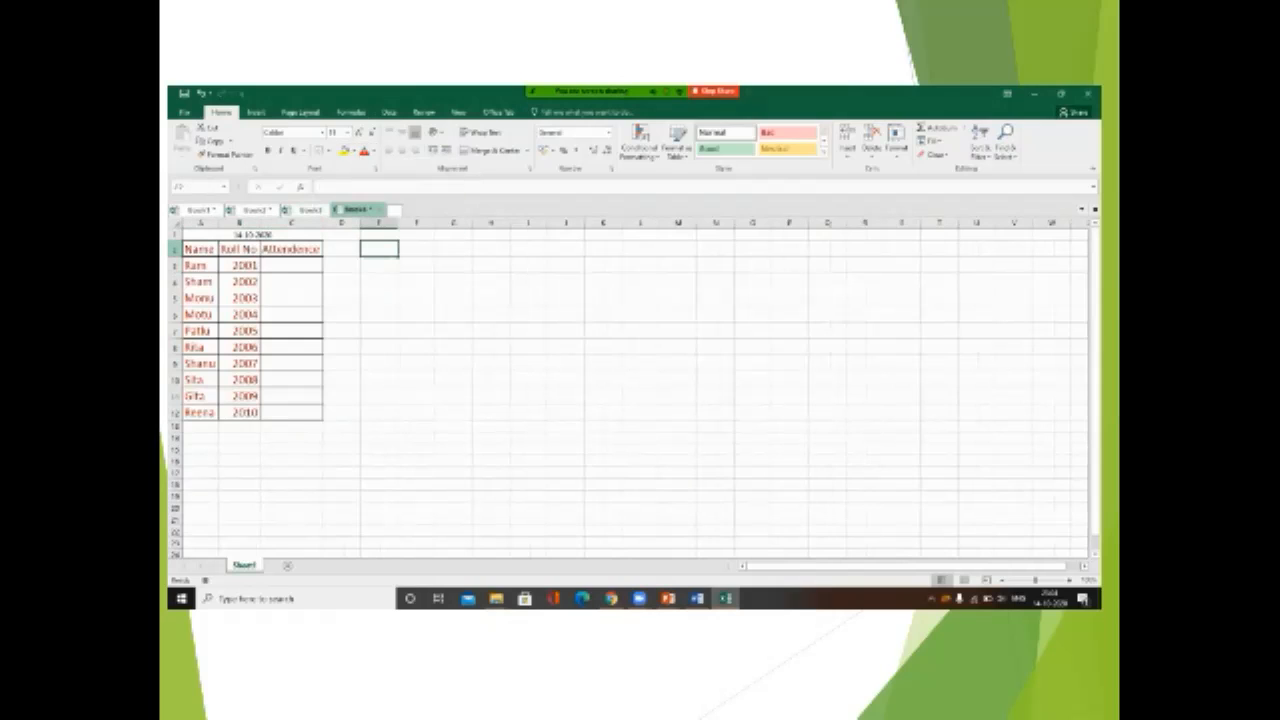
Format the header row 2 with a blue font color and bold text
click(176, 249)
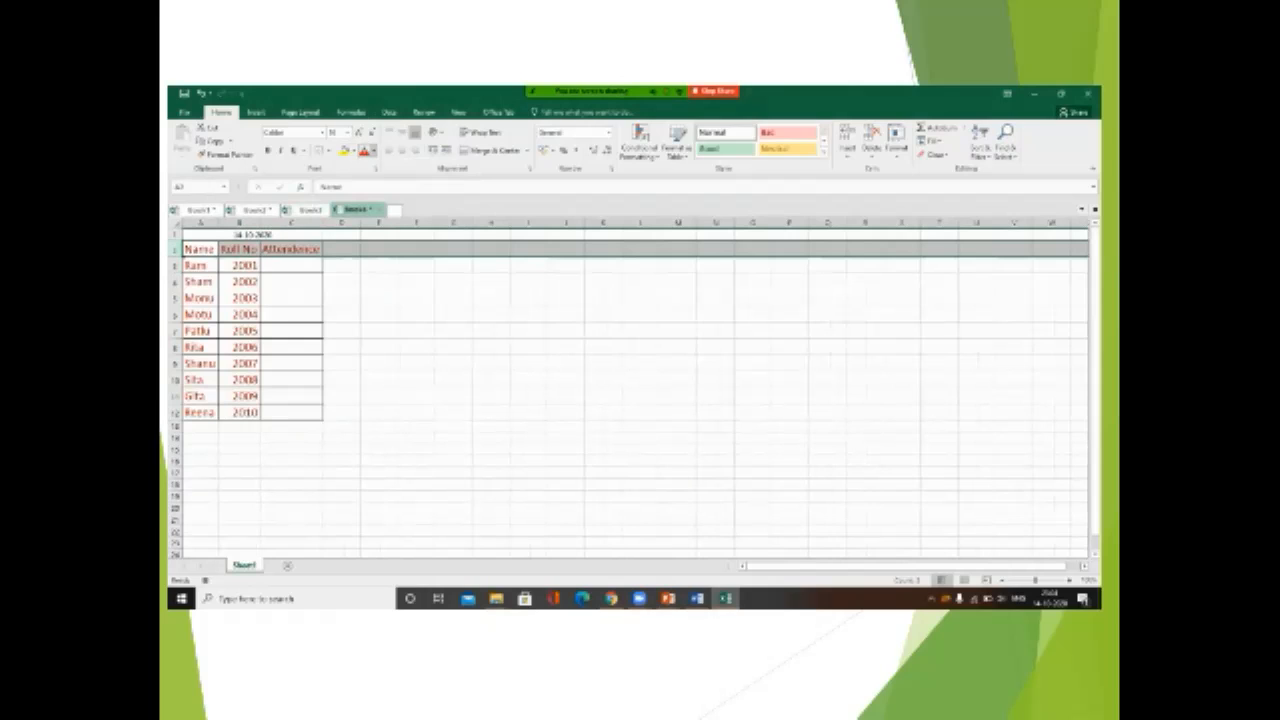
click(371, 150)
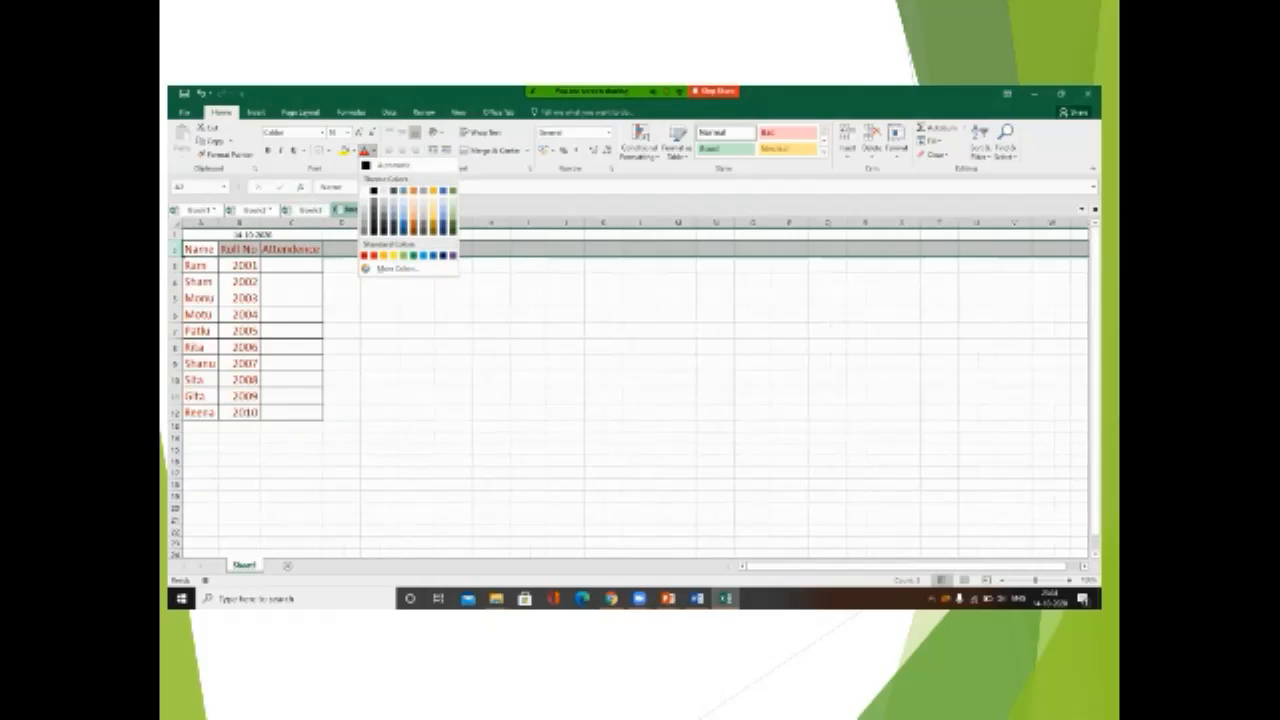
click(433, 255)
click(379, 265)
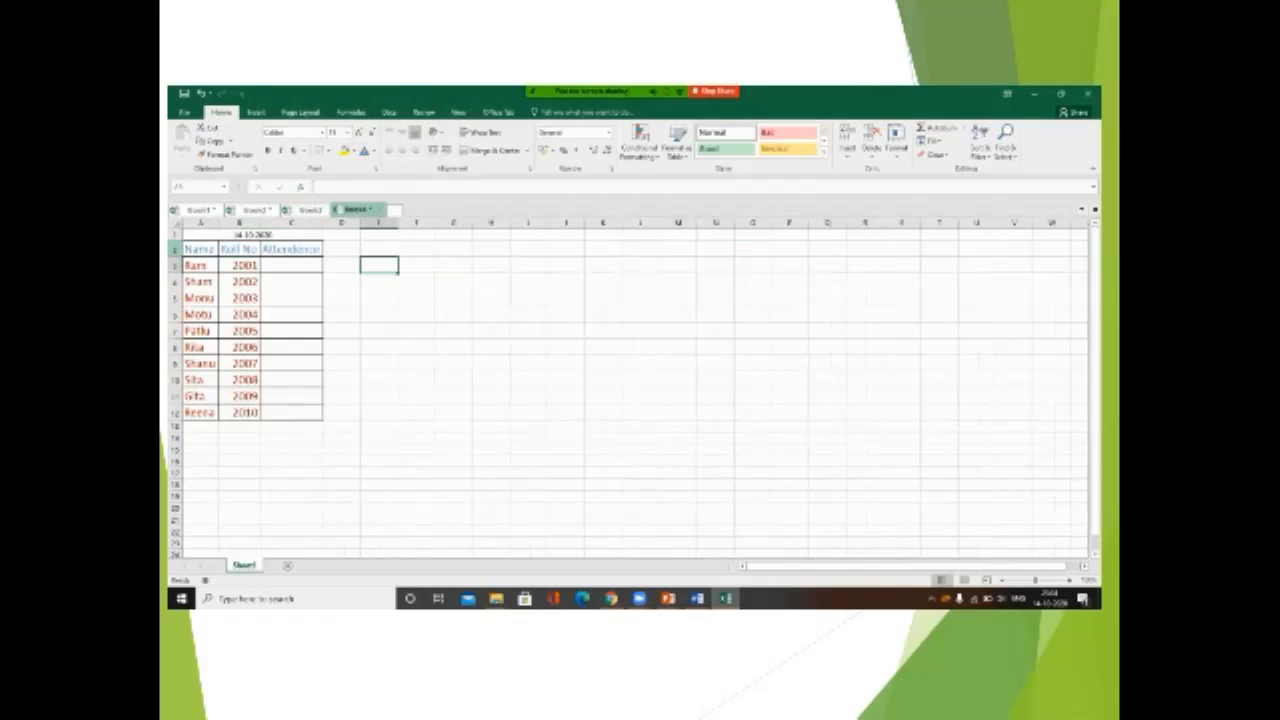
click(175, 249)
click(268, 150)
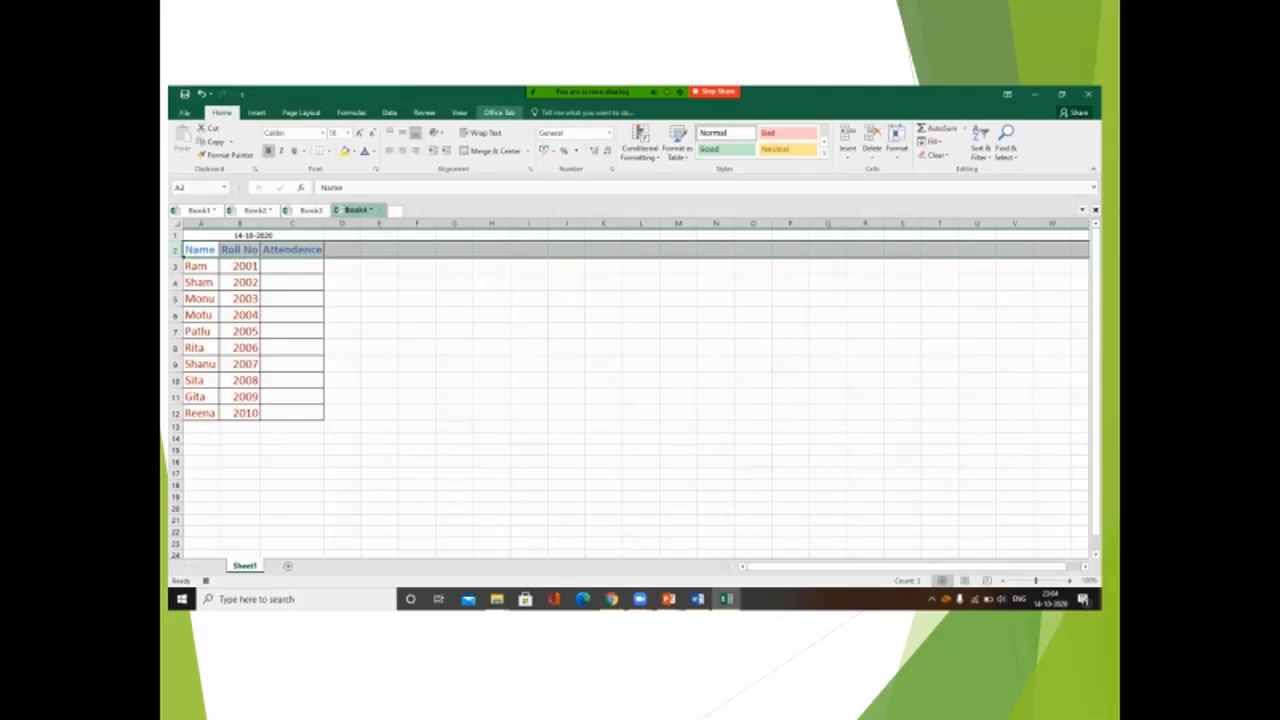
Stop recording the color macro
click(459, 112)
click(750, 145)
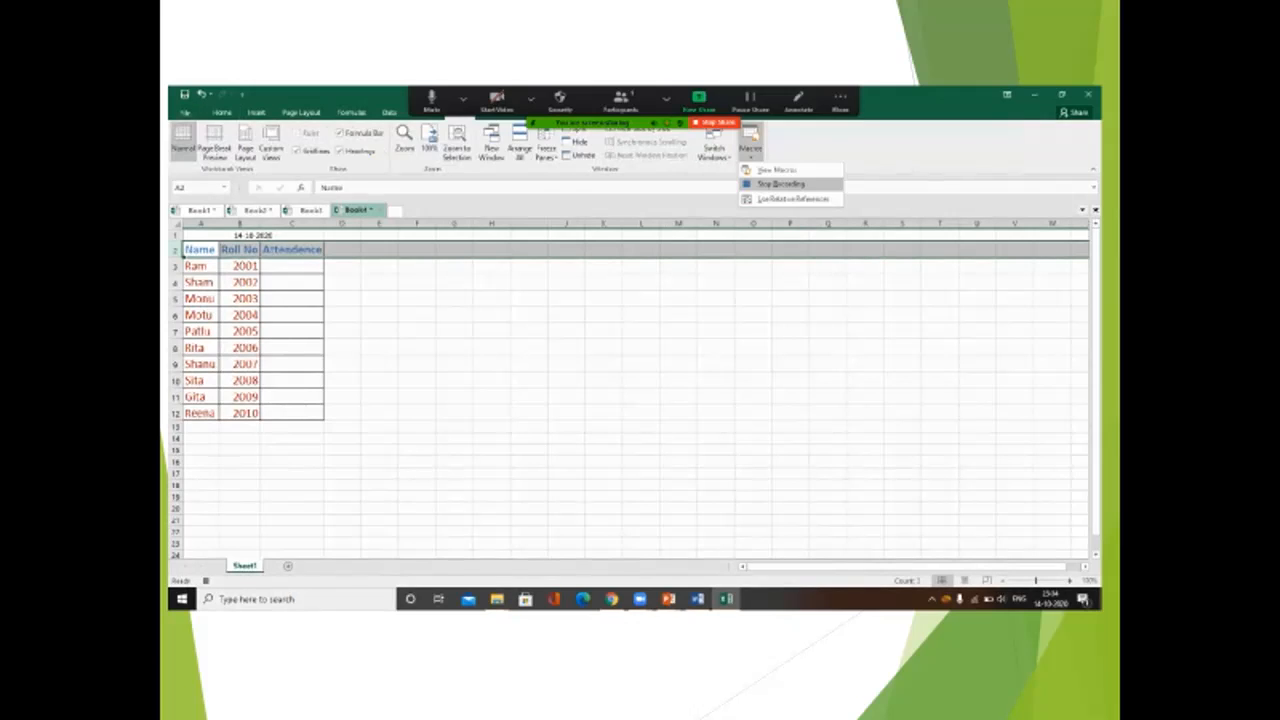
click(780, 184)
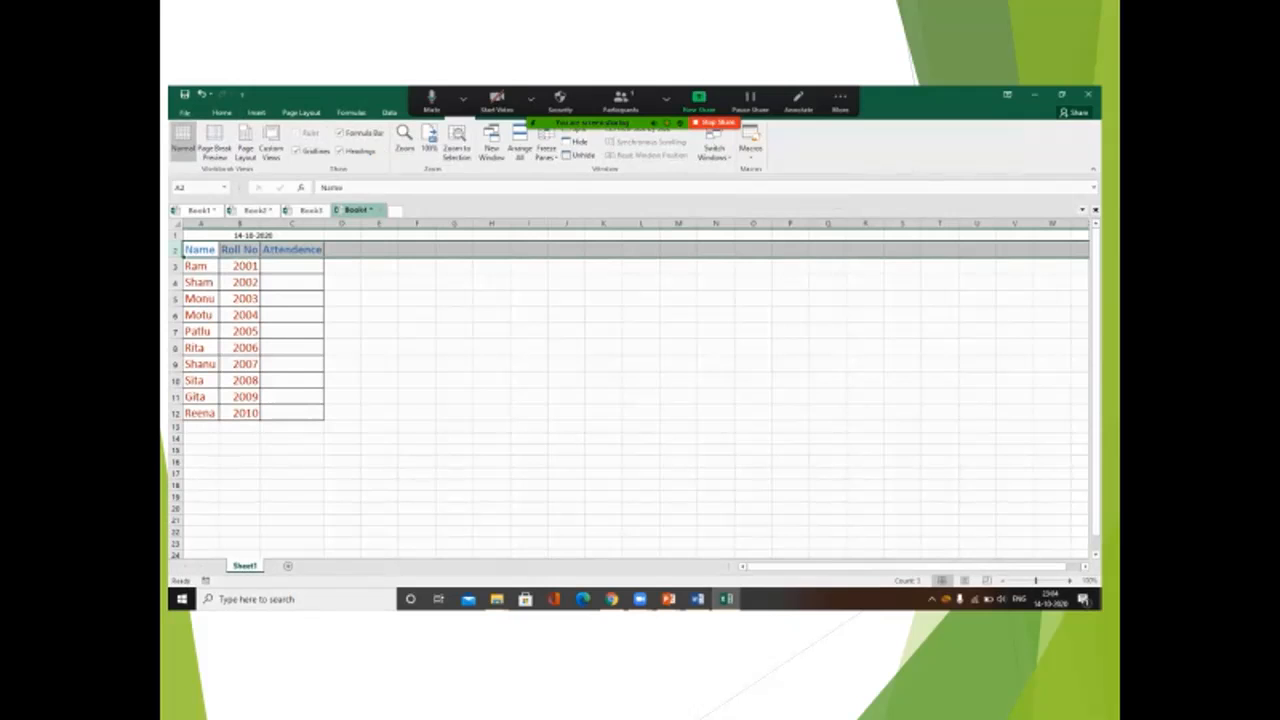
Create a new workbook and run the student table macro followed by the color macro with their shortcut keys
key(ctrl+n)
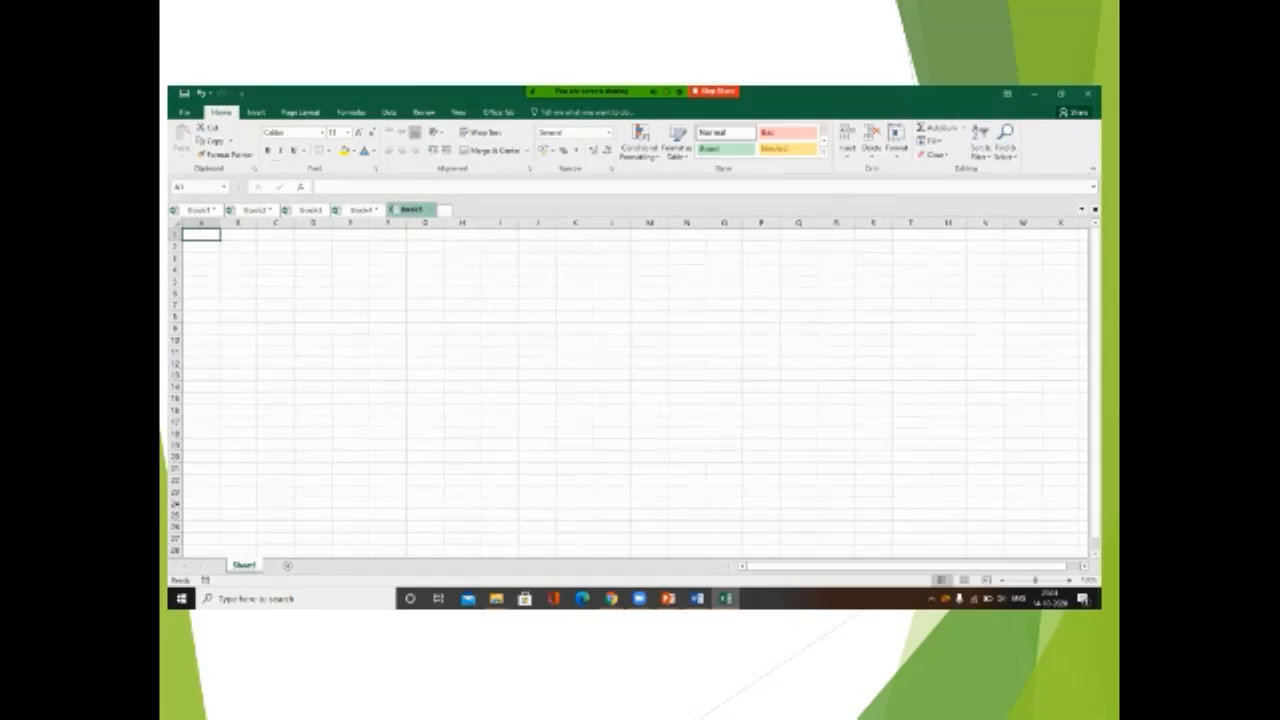
key(ctrl+a)
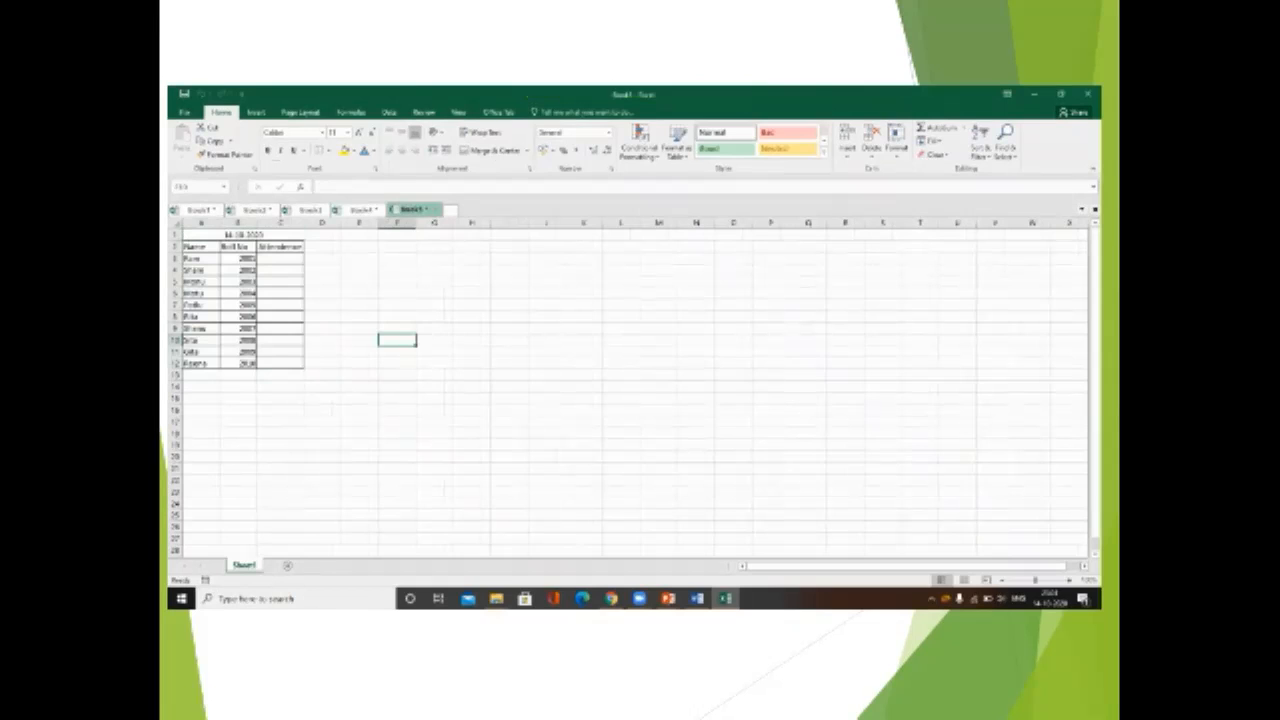
key(ctrl+b)
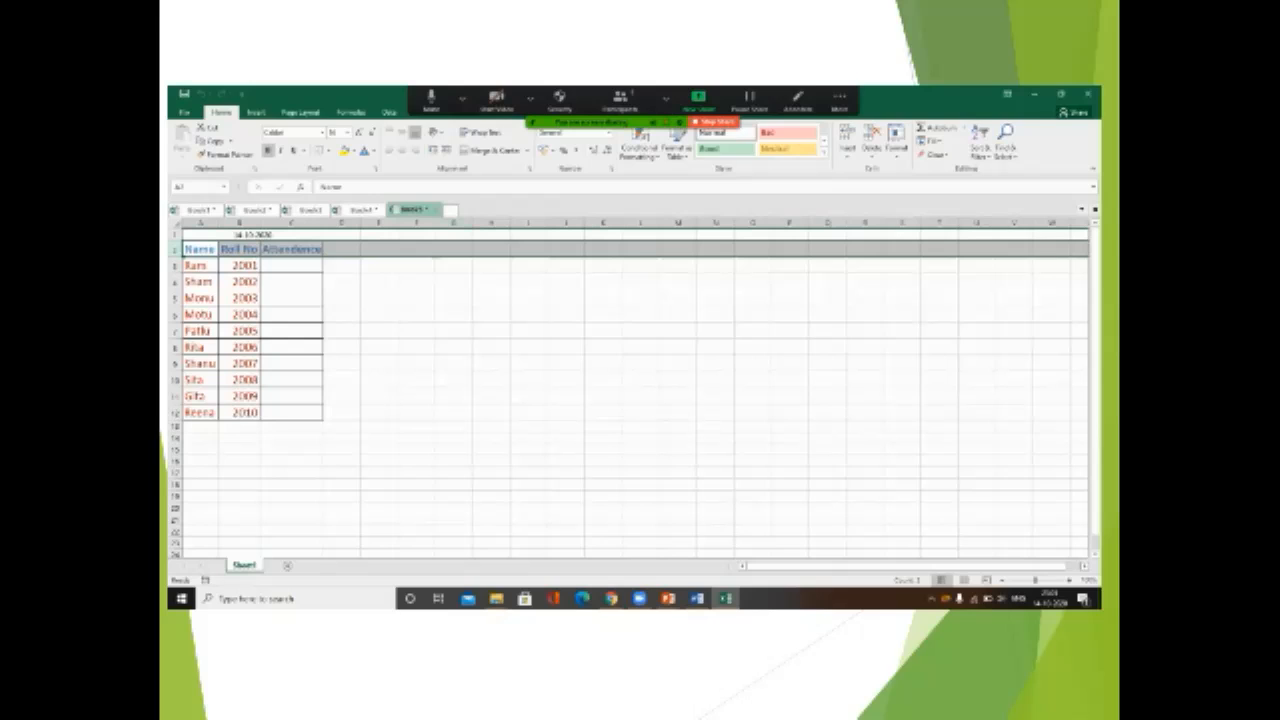
click(839, 100)
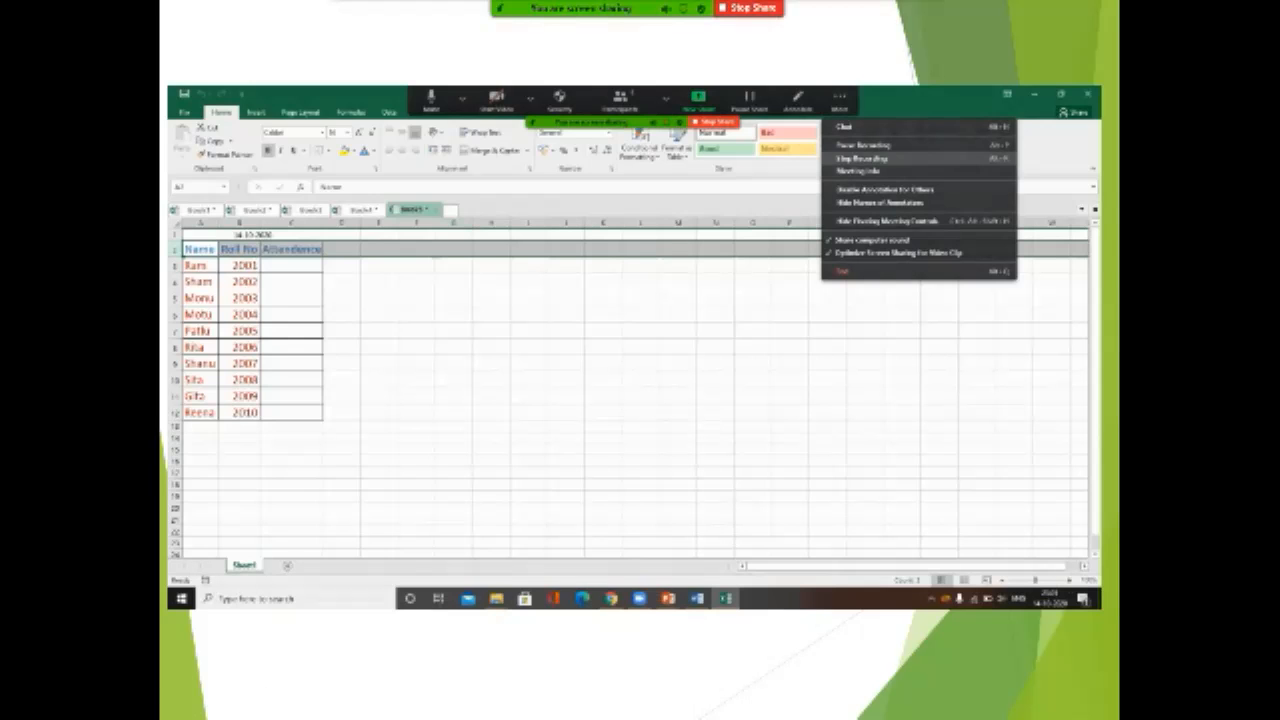
click(921, 20)
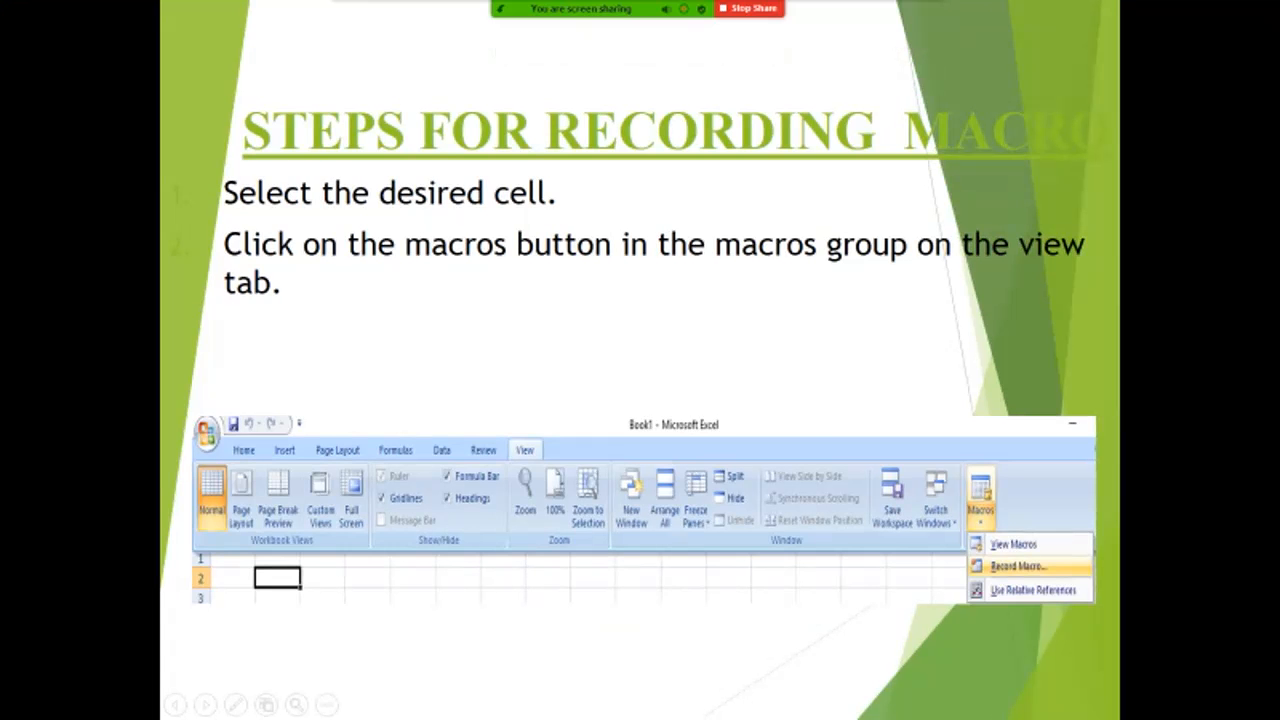
Turn on the laser pointer in the slide show on the slide about steps for recording a macro
right_click(685, 283)
mouse_move(735, 431)
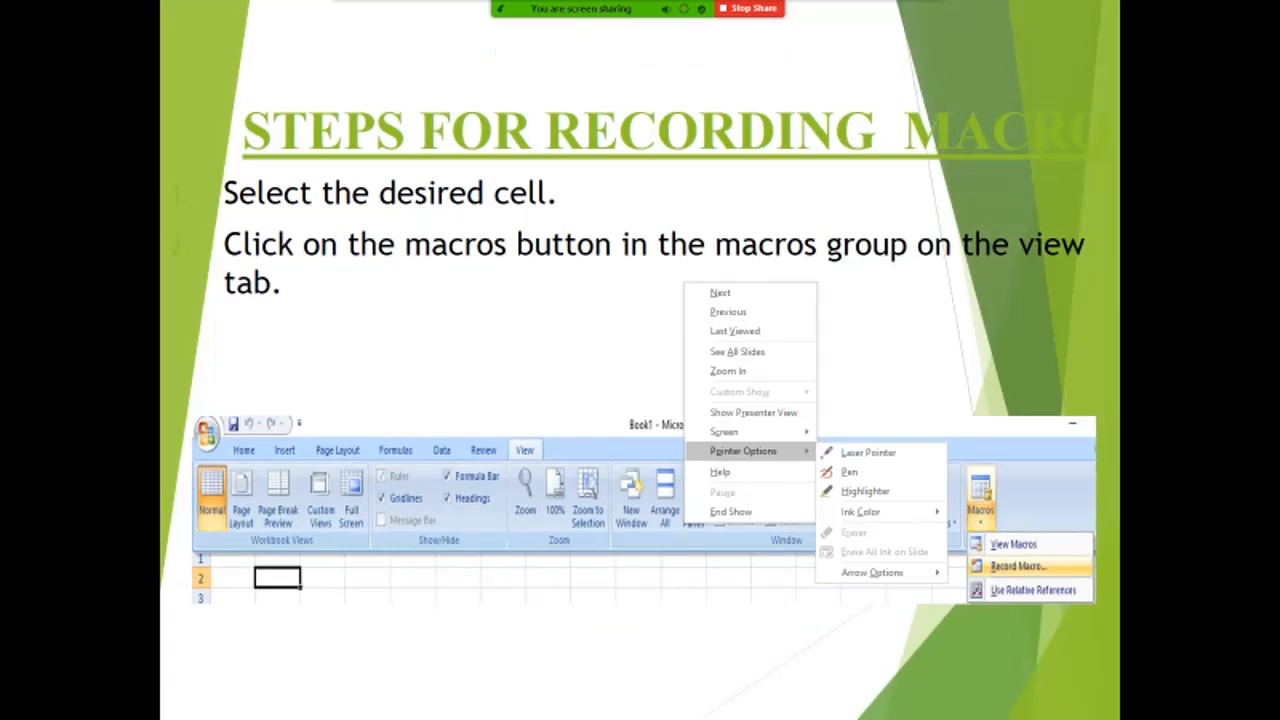
click(866, 452)
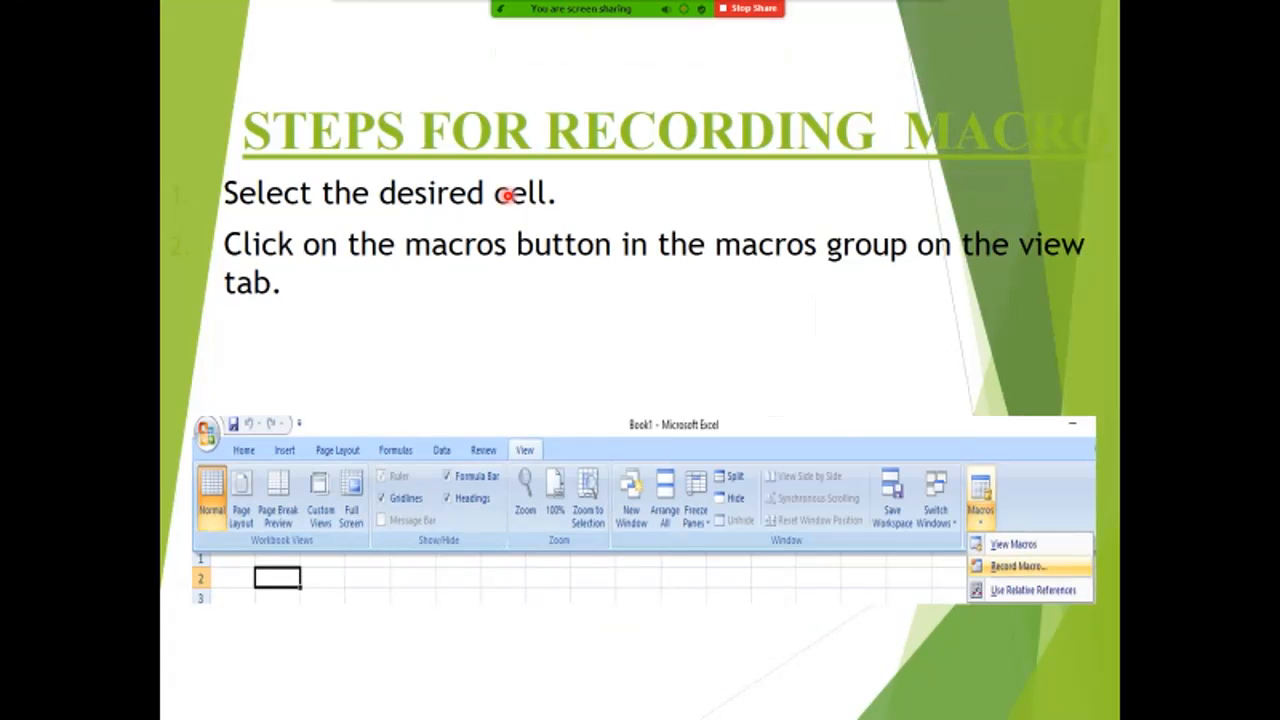